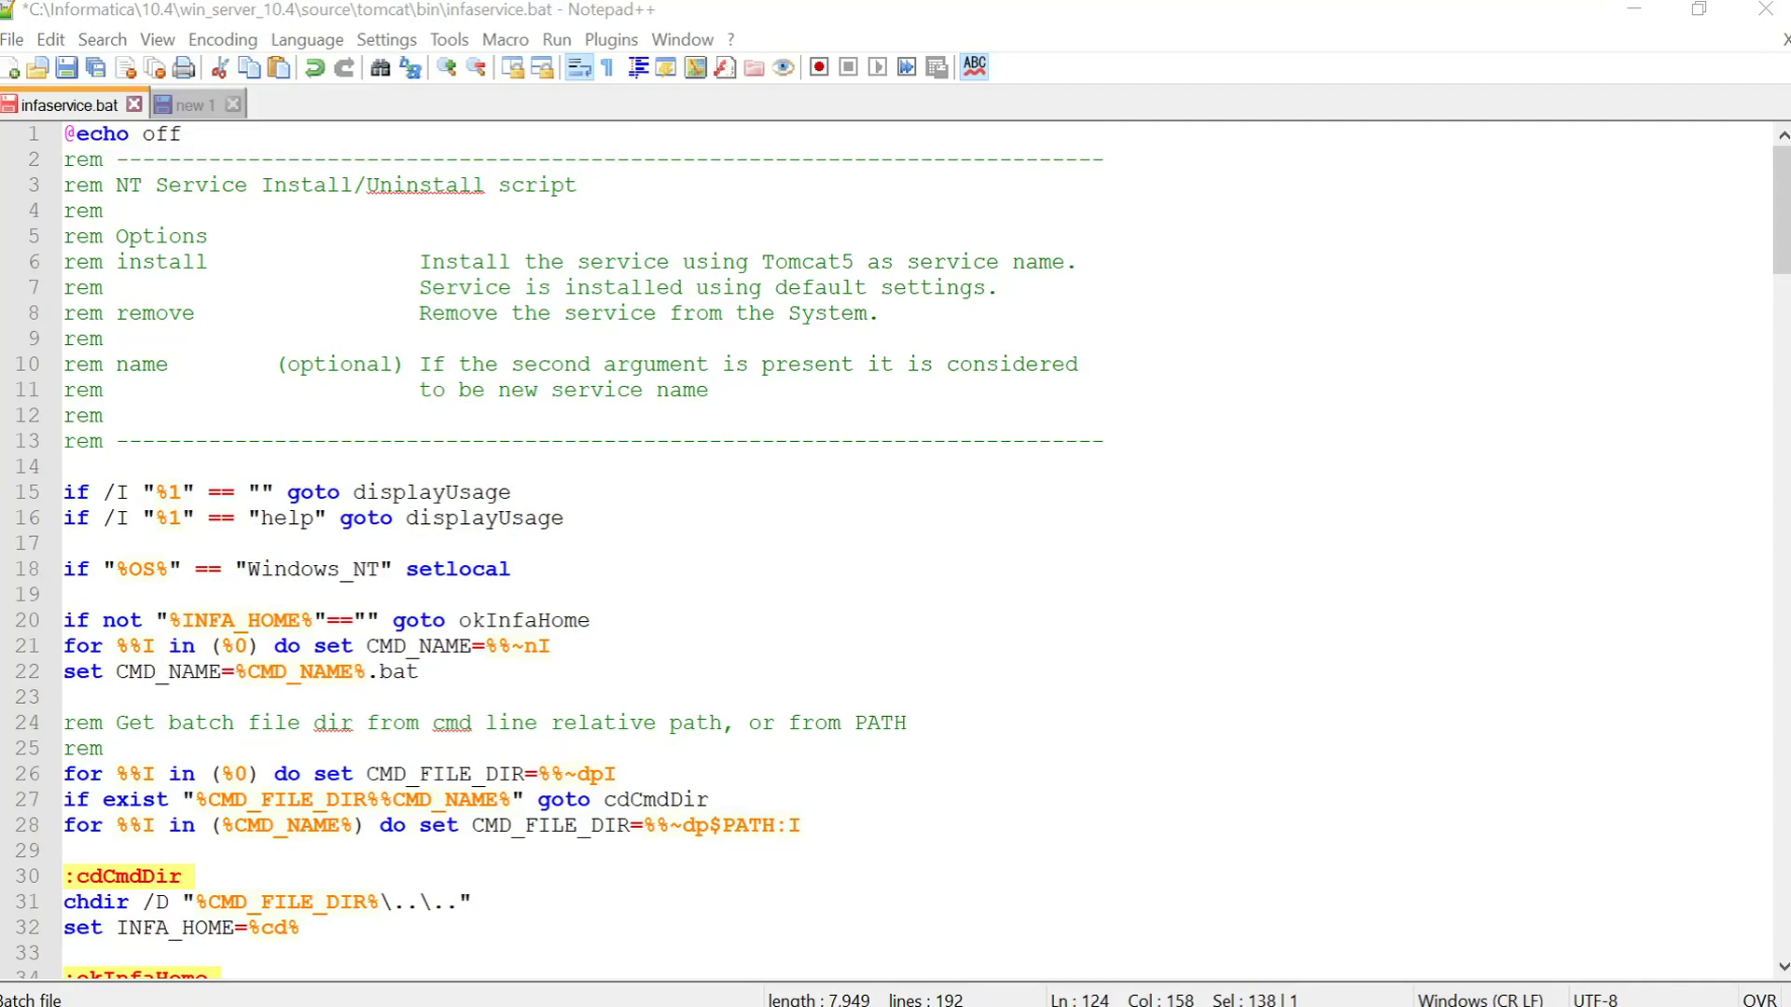
Search infaservice.bat for INFA_JAVA_OPTS and bring its :startServices lines into view.
double_click(523, 620)
key("ctrl+f")
key("BackSpace")
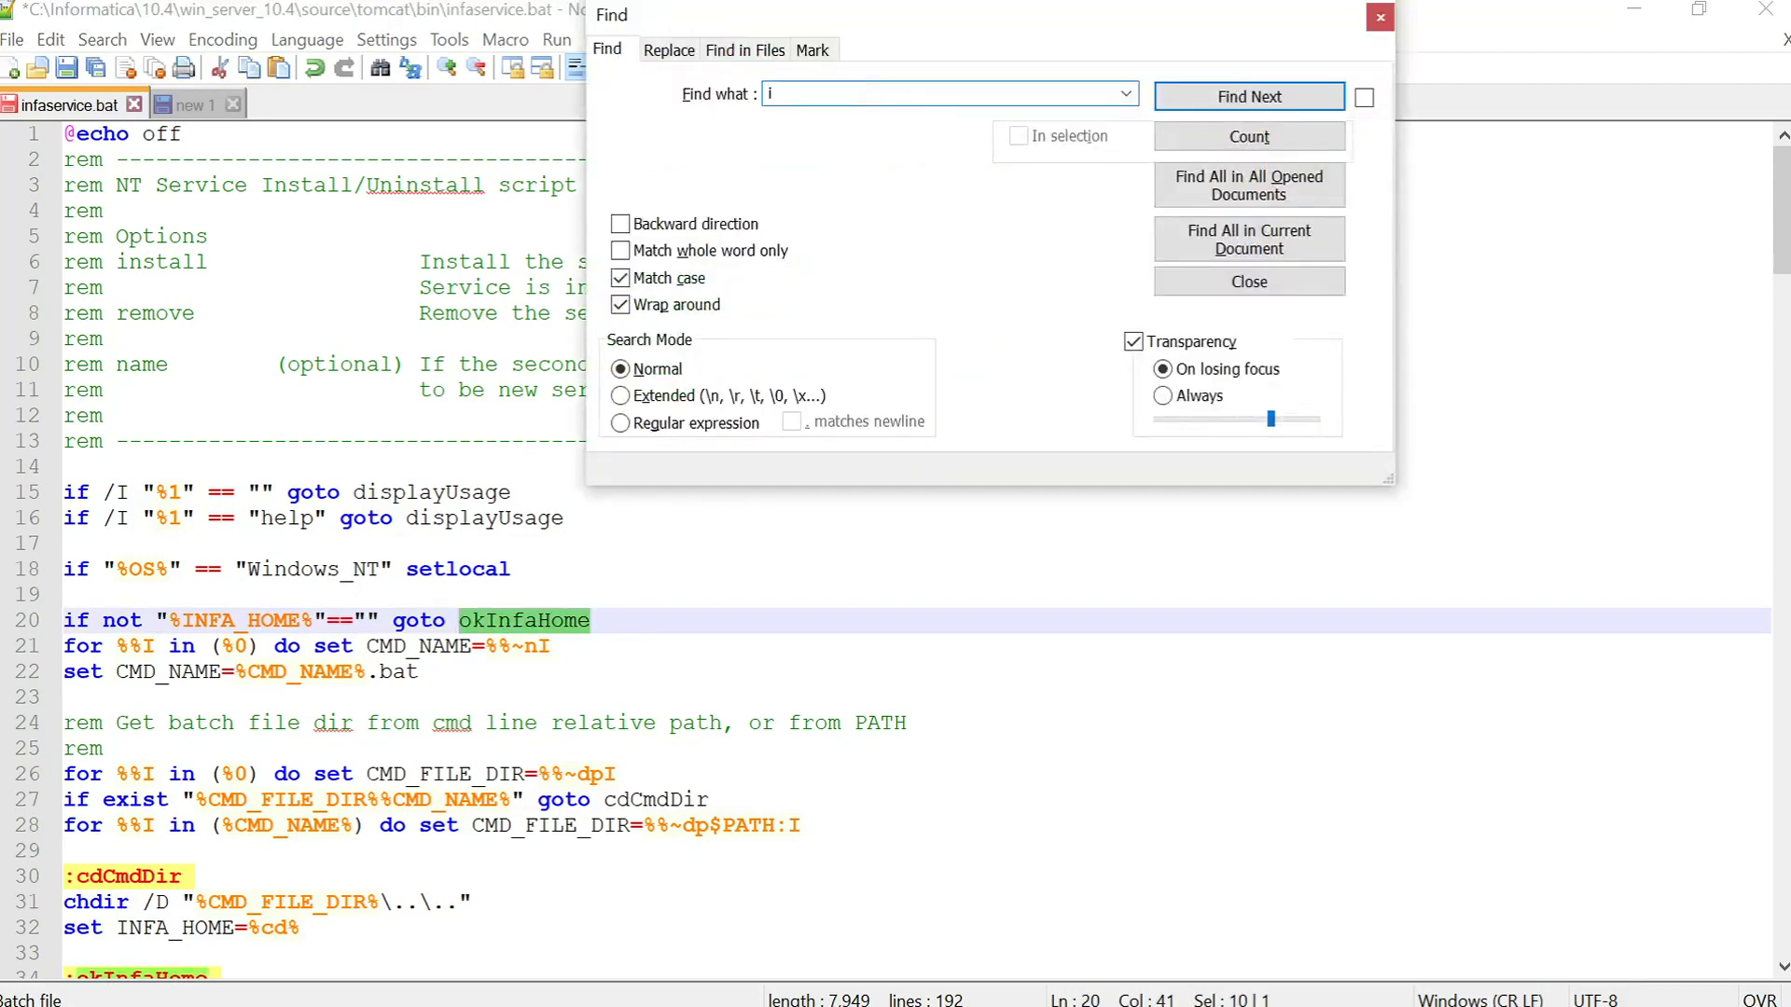
type("INFA_JAVA_OPTS")
key("Return")
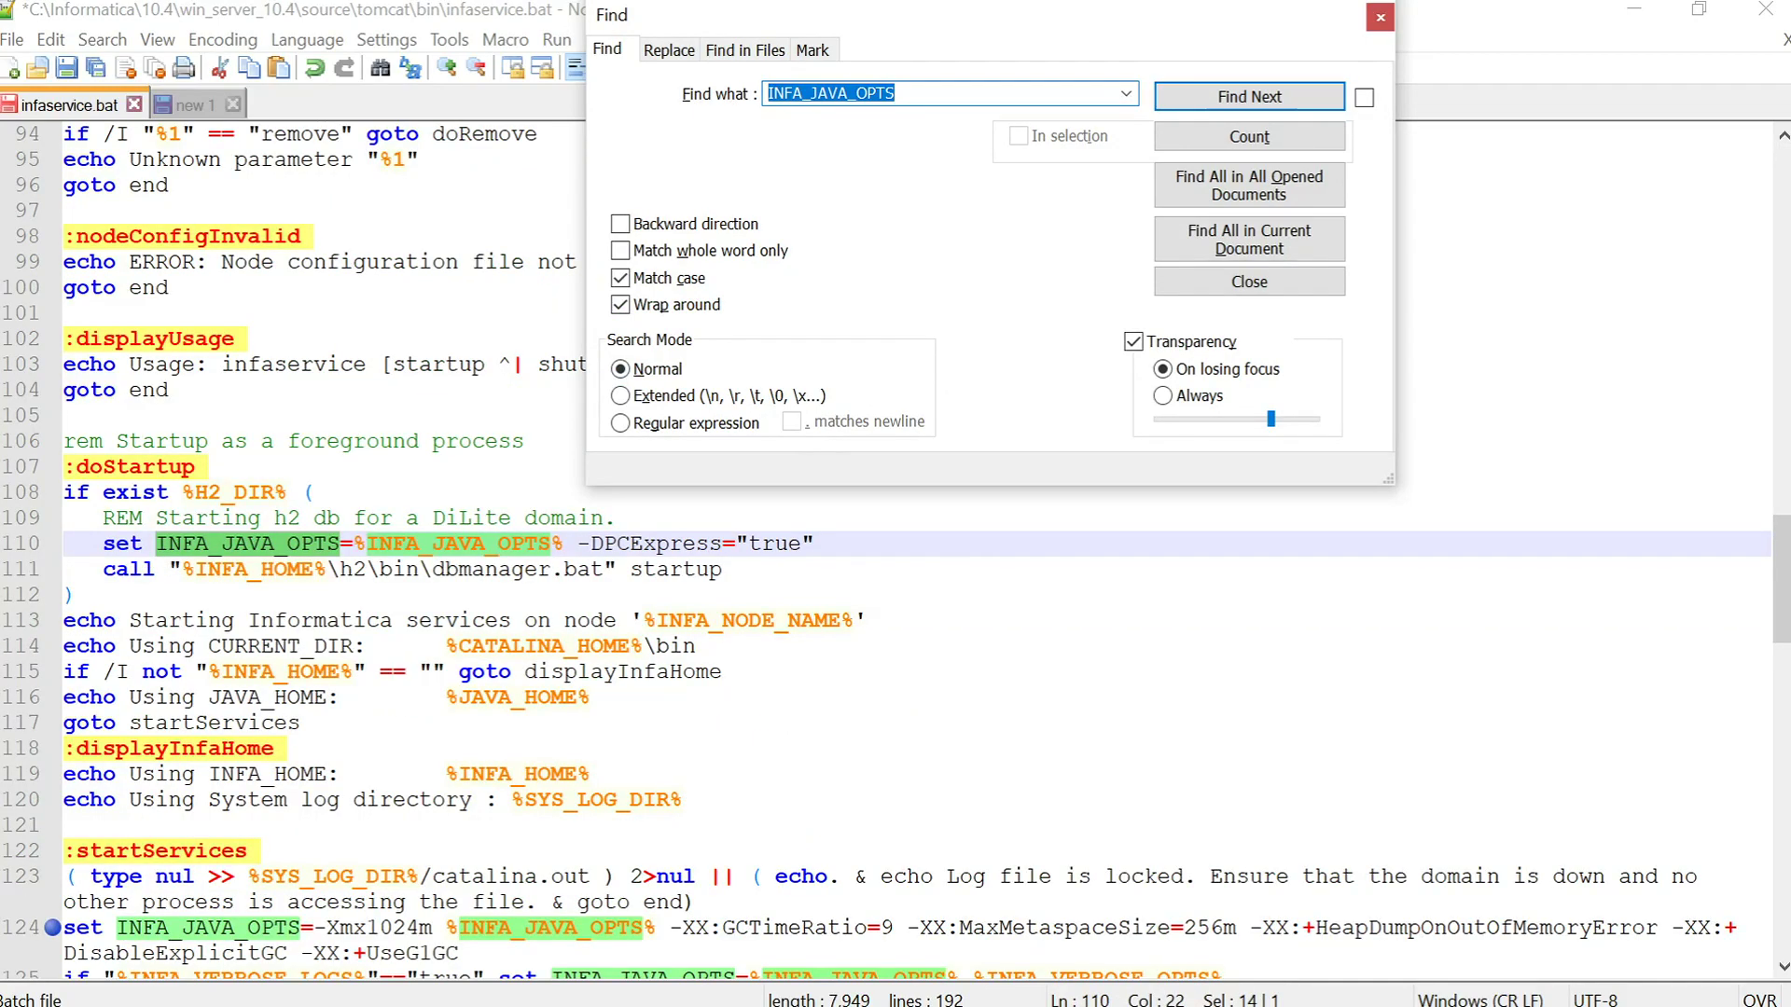
scroll(896, 550, "down", 3)
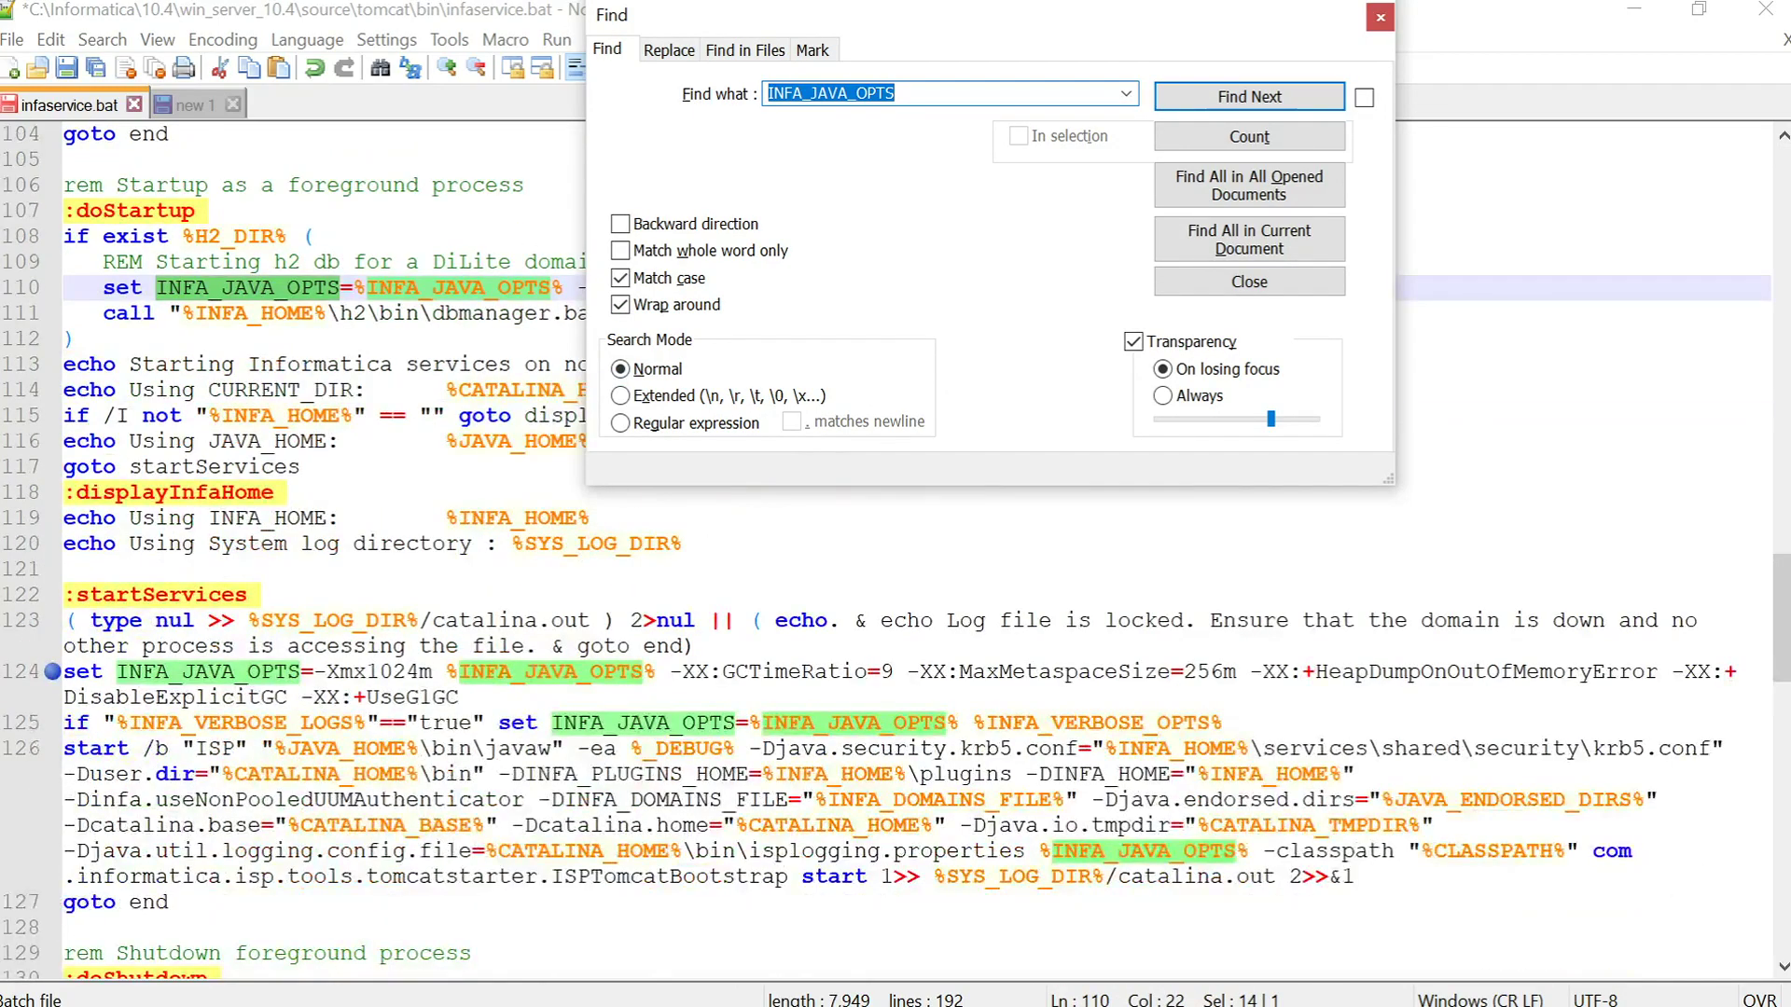
scroll(559, 503, "down", 2)
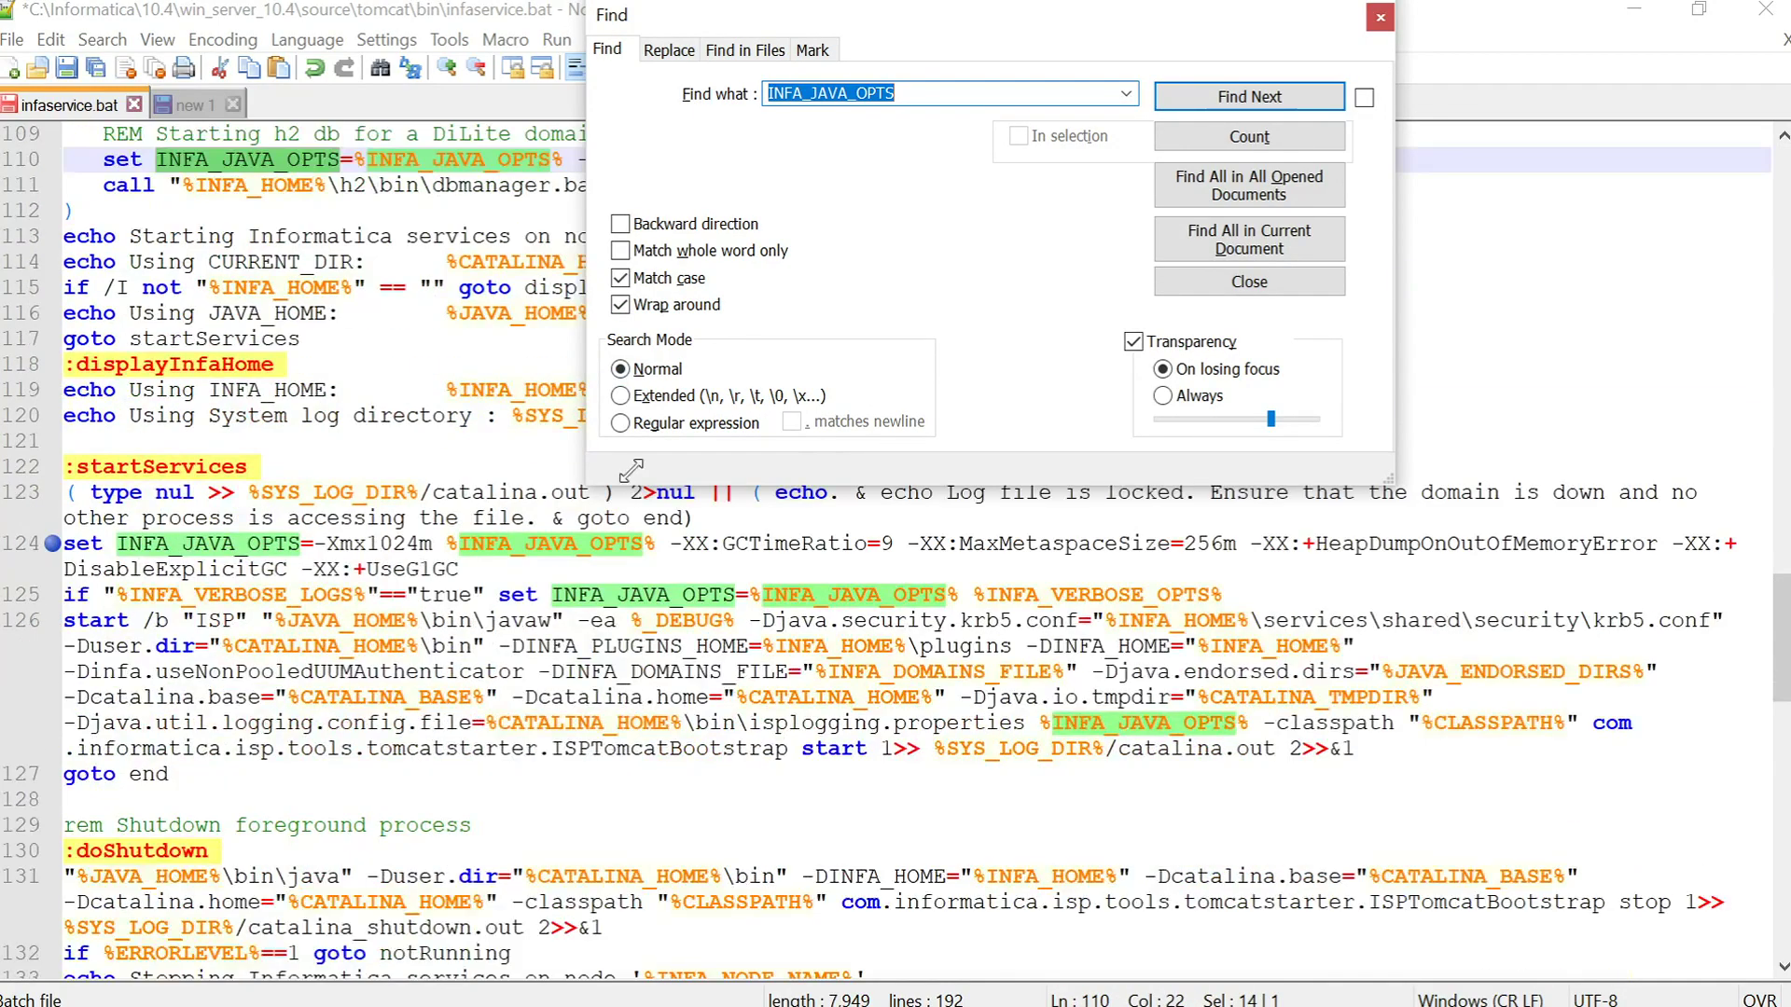
left_click(1381, 18)
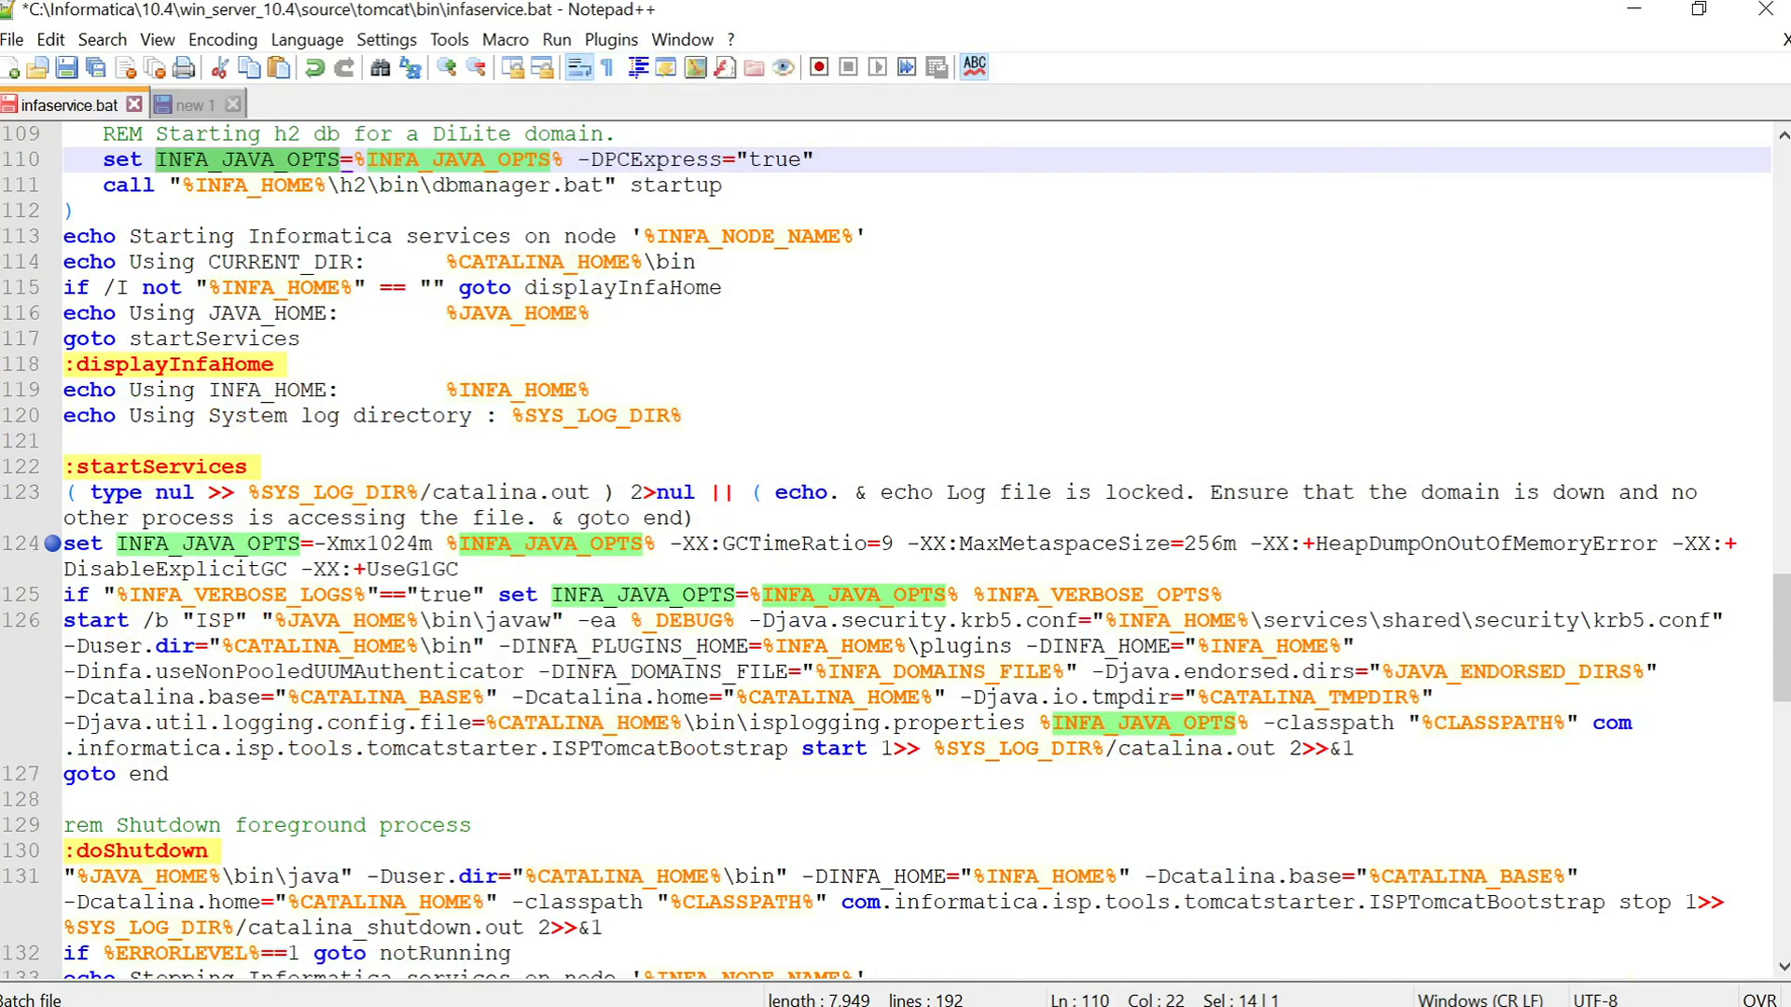
Select the ia4j options on line 3 of the new 1 notes and mark line 124's end.
mouse_move(64, 543)
left_mouse_down()
mouse_move(356, 544)
mouse_move(471, 569)
mouse_move(373, 523)
mouse_move(102, 518)
mouse_move(75, 549)
left_mouse_up()
left_click(459, 556)
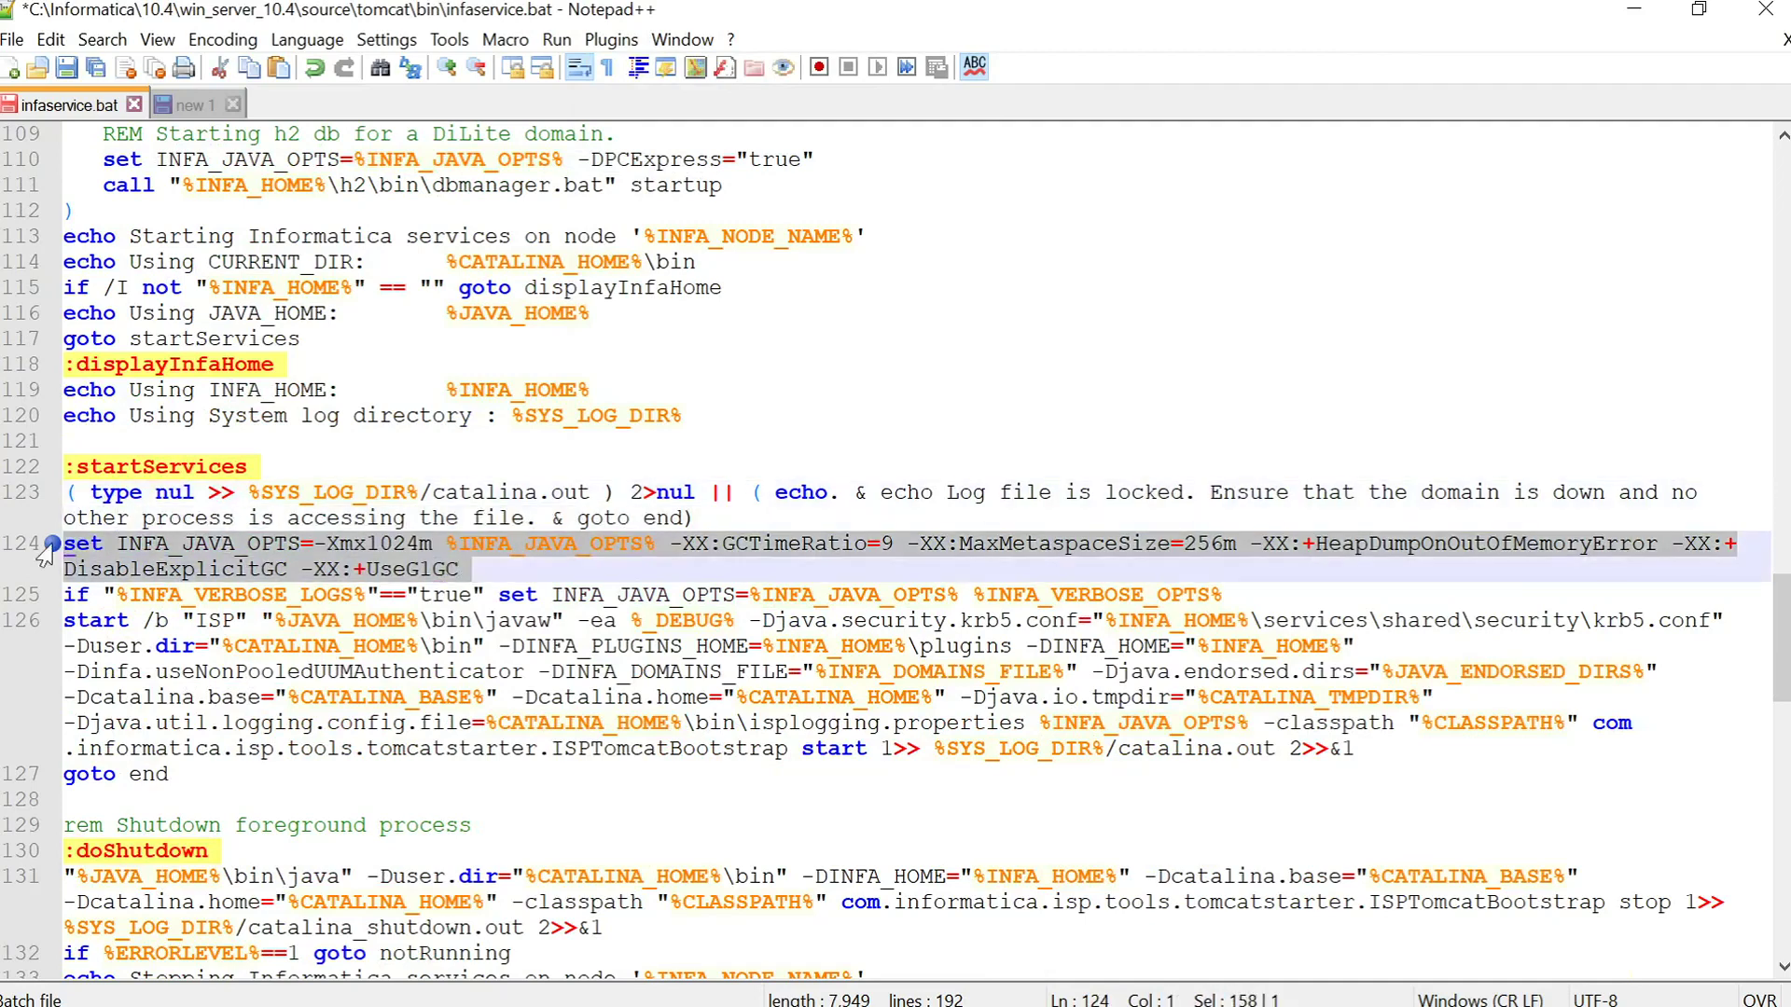
left_click(196, 108)
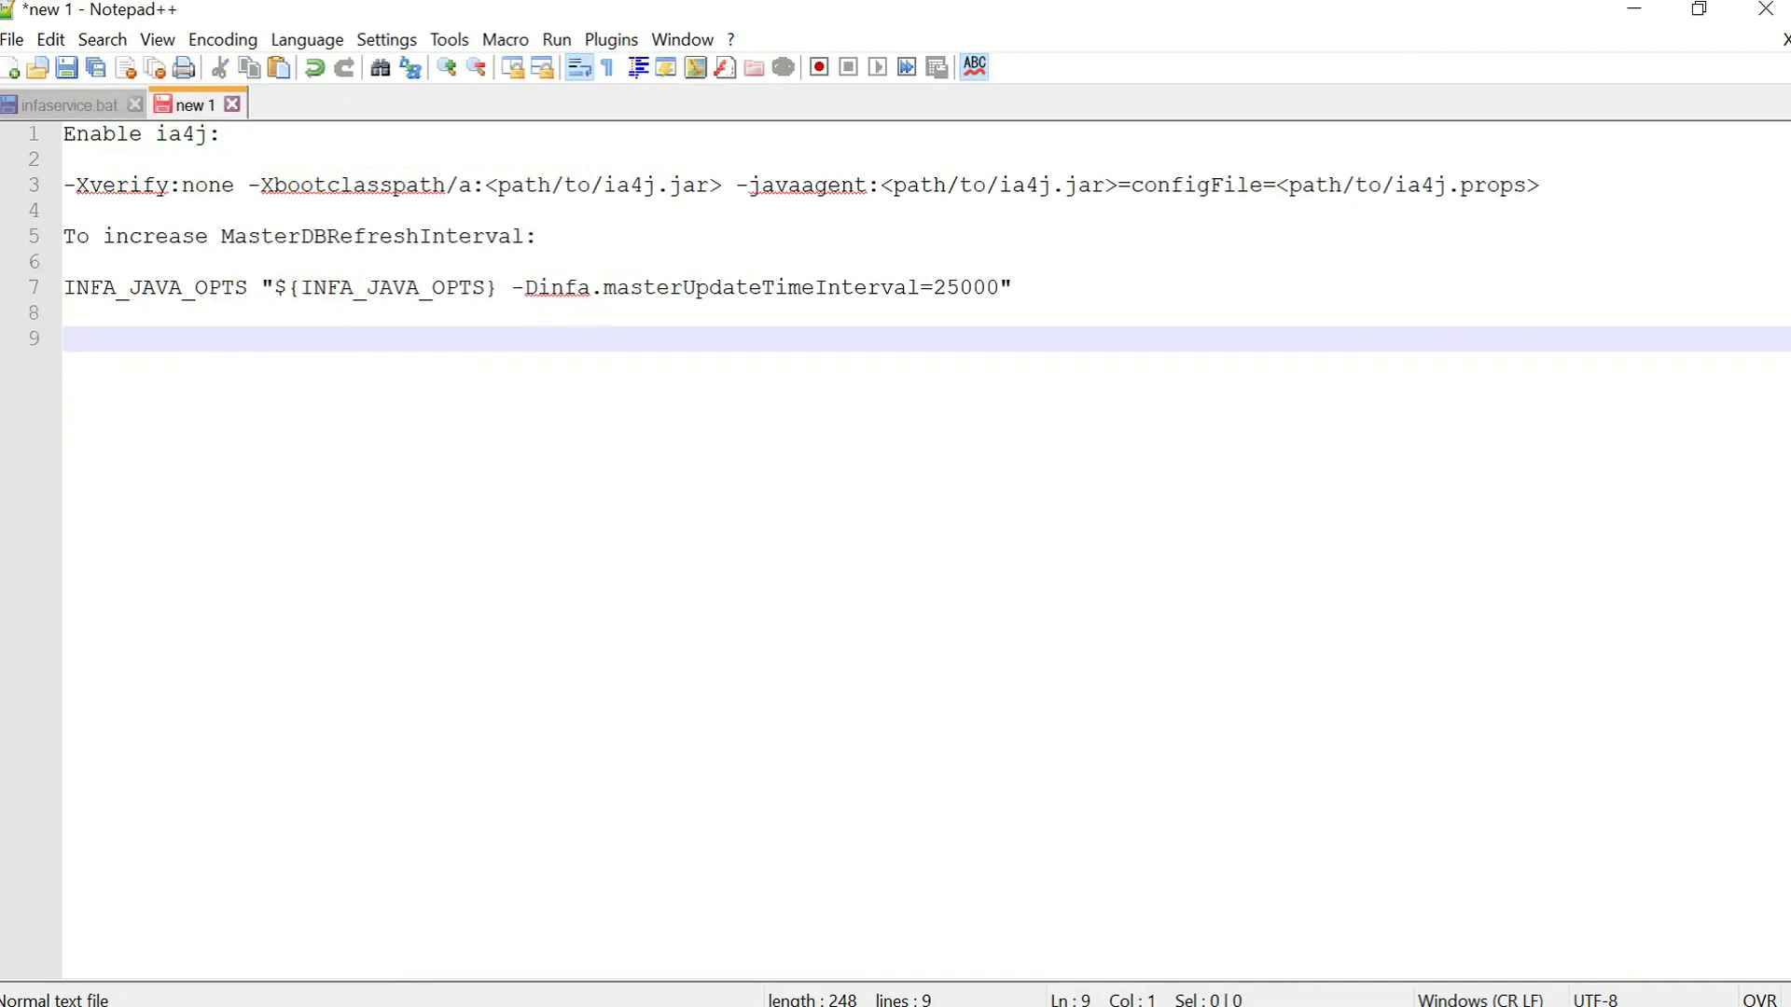
left_click_drag(64, 185, 1539, 185)
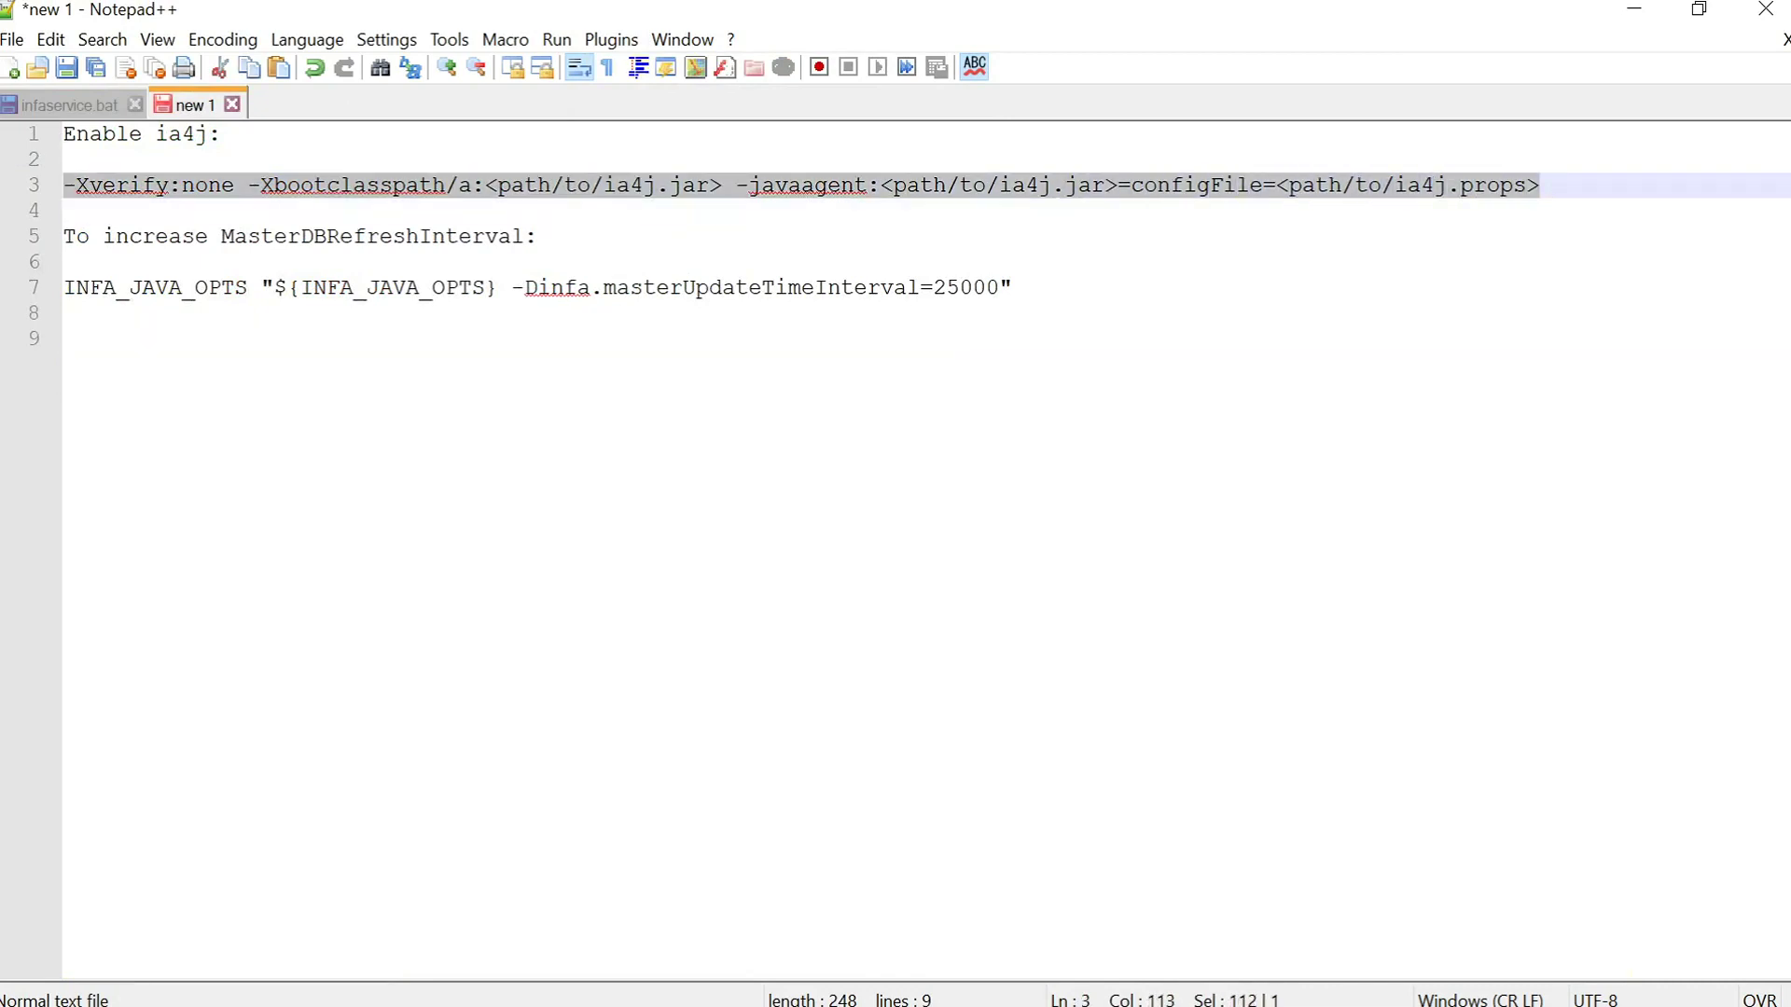
left_click(65, 102)
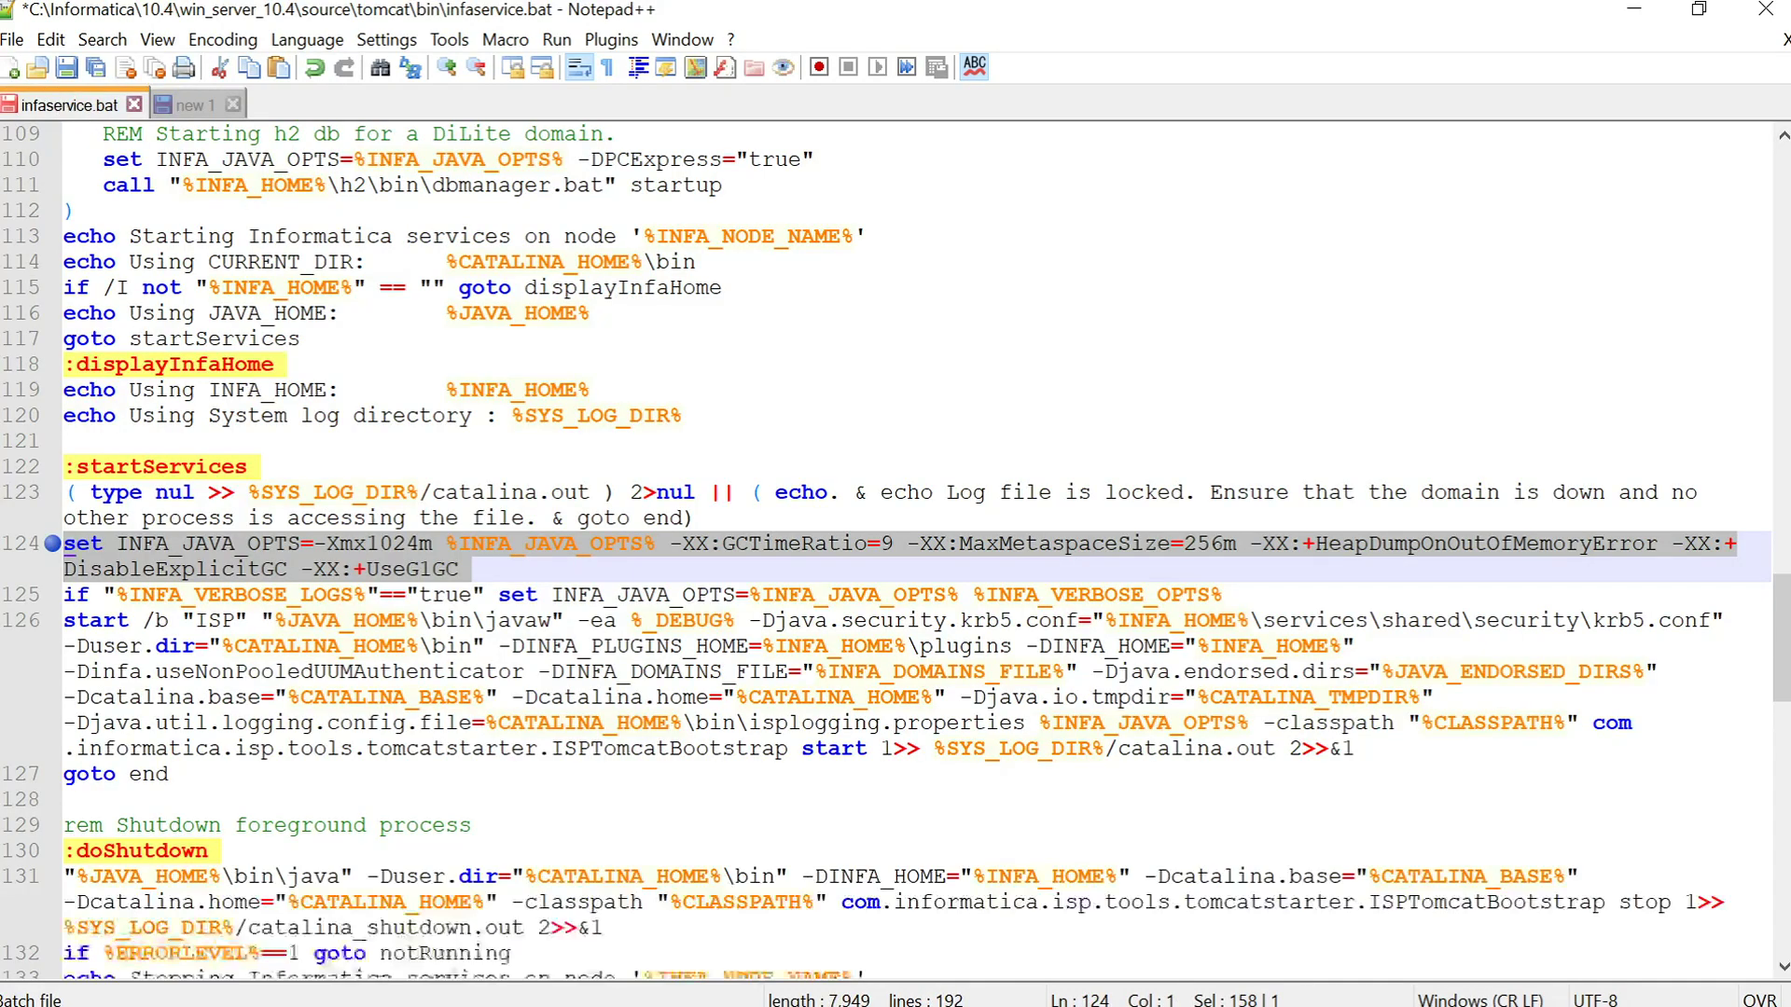
left_click(459, 571)
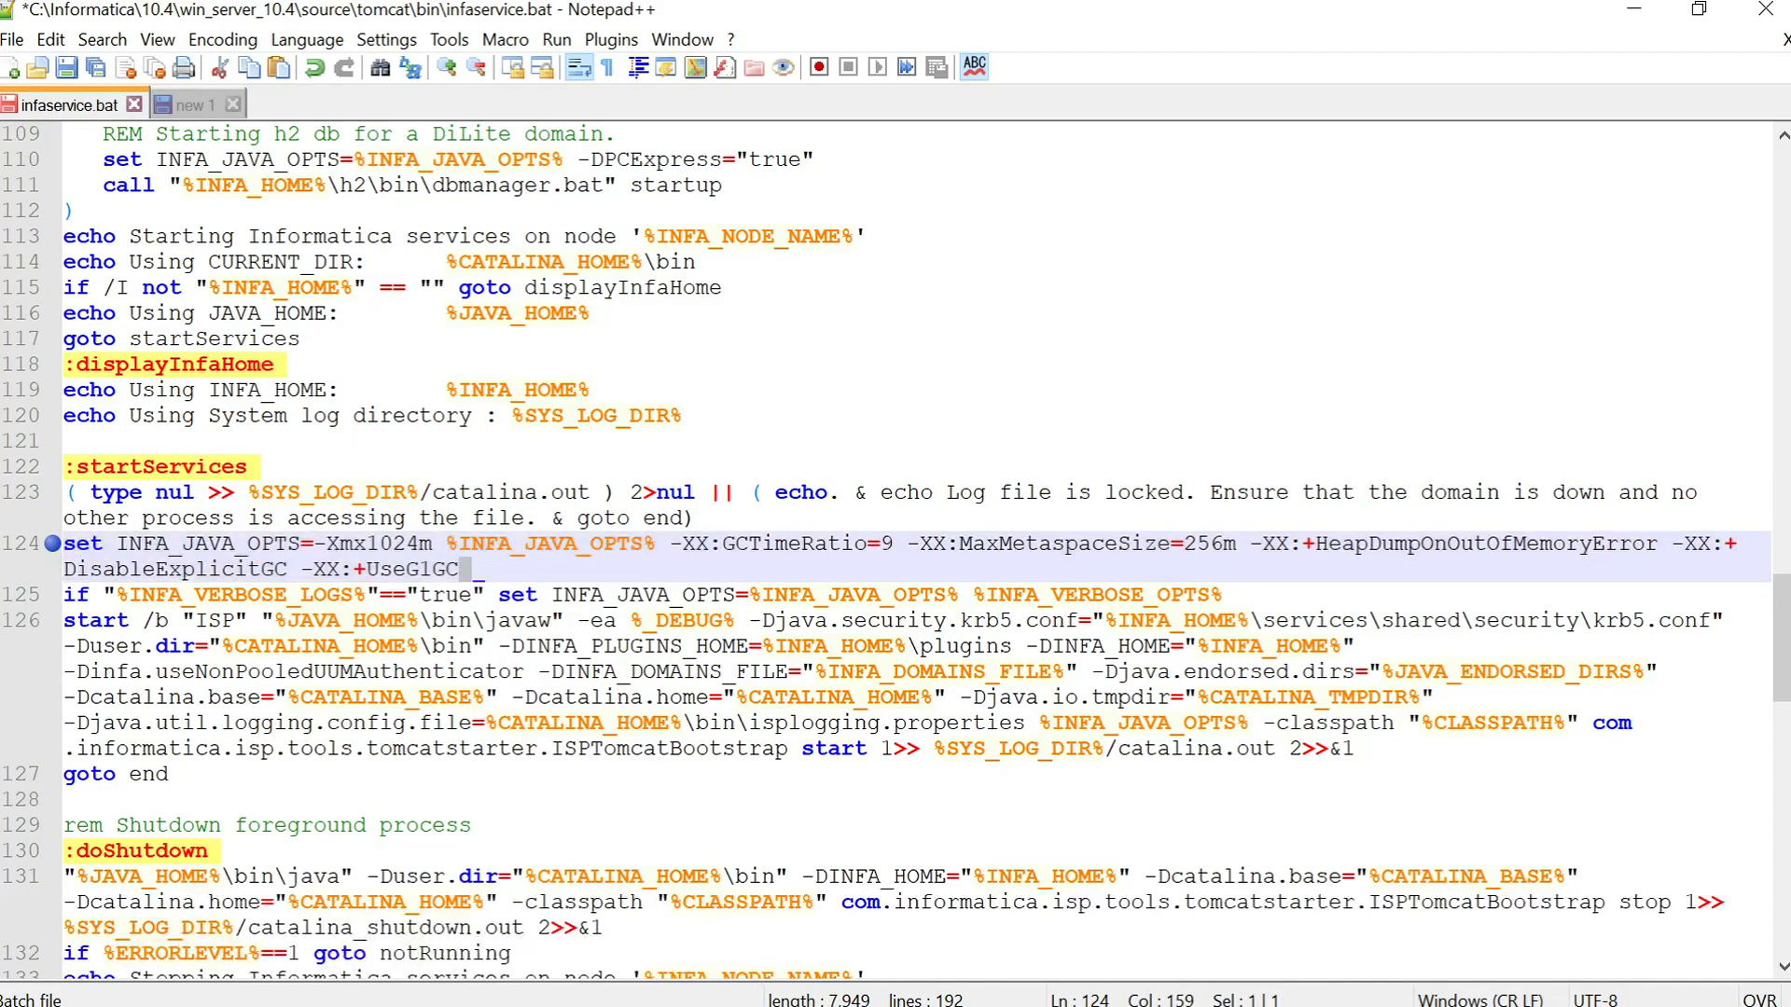
Paste -Dinfa.masterUpdateTimeInterval=25000 from the new 1 notes after UseG1GC on line 124, and save.
left_click(210, 109)
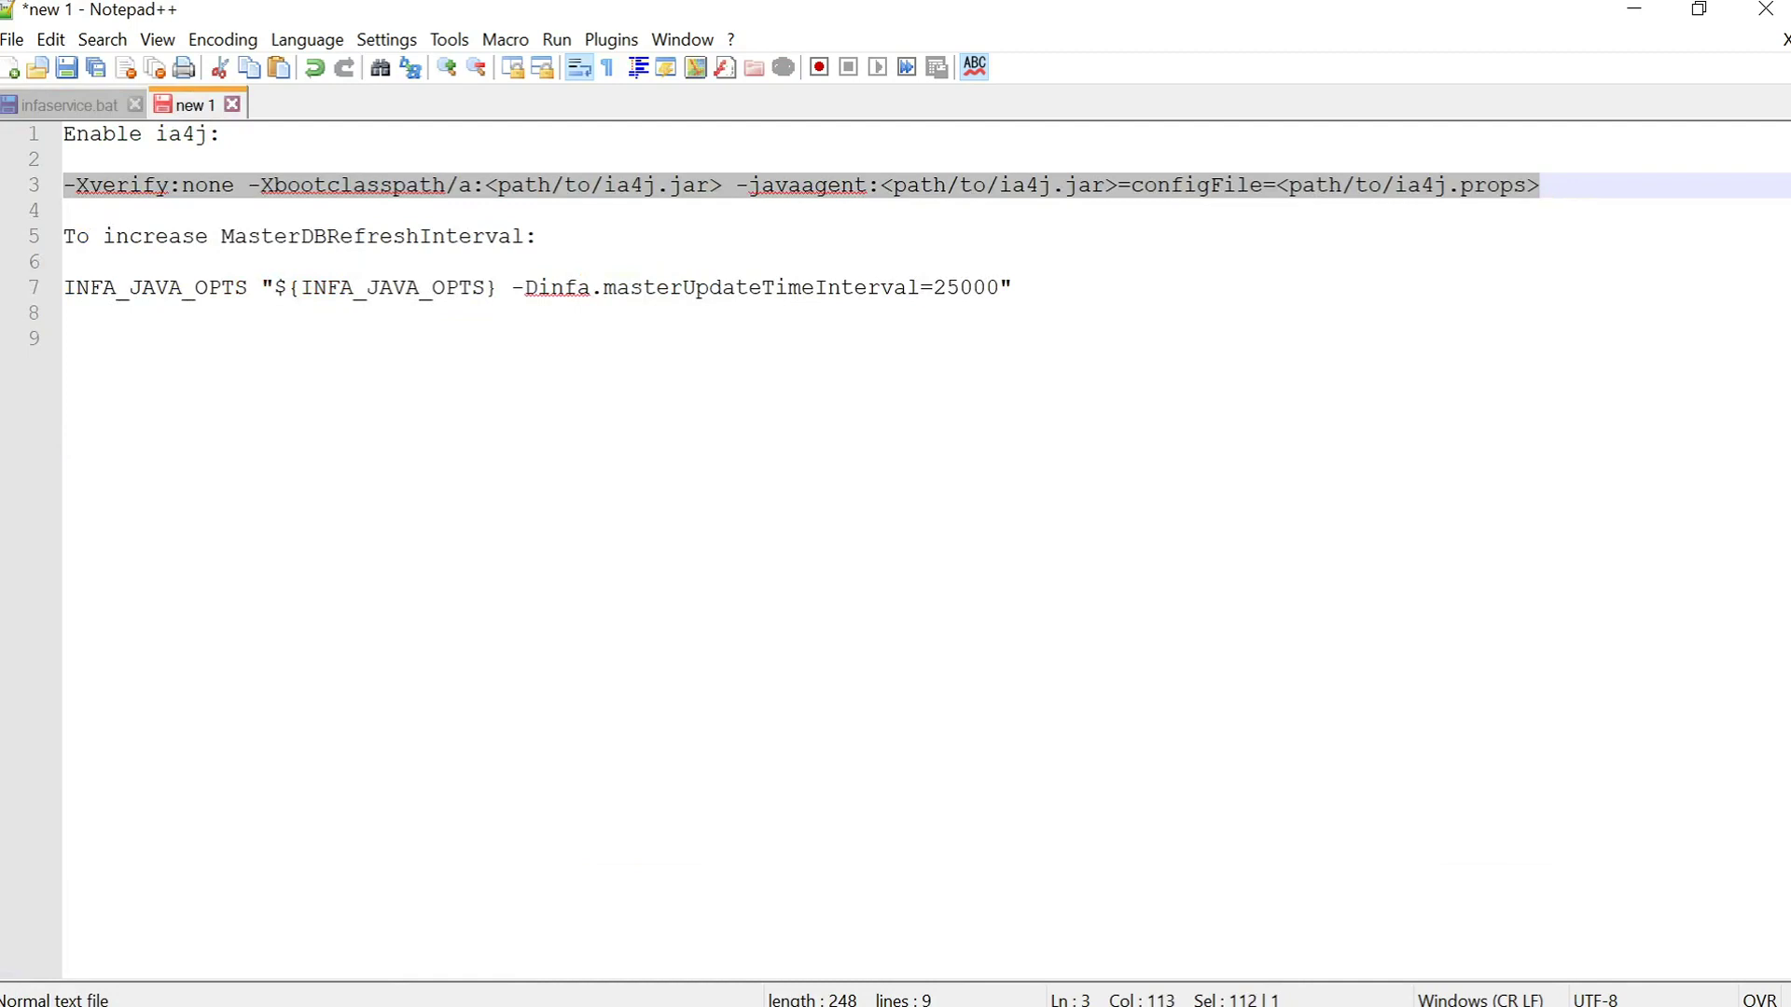
left_click_drag(512, 288, 999, 289)
key("ctrl+c")
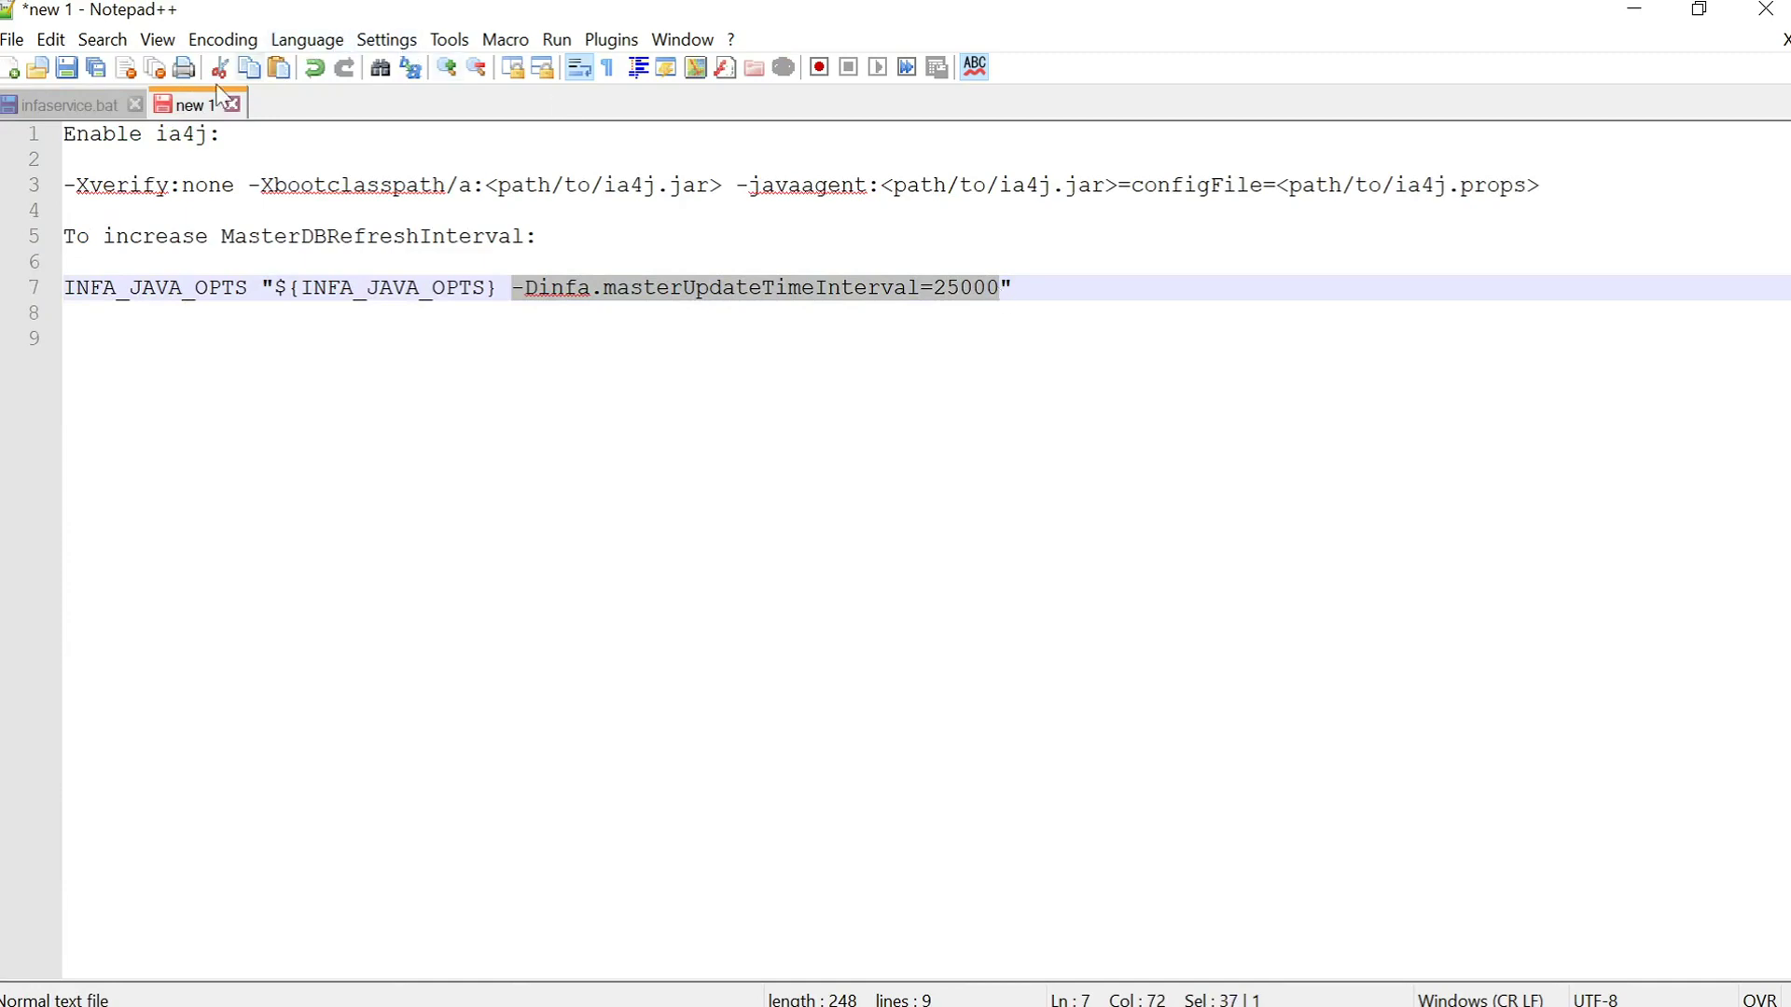
left_click(92, 106)
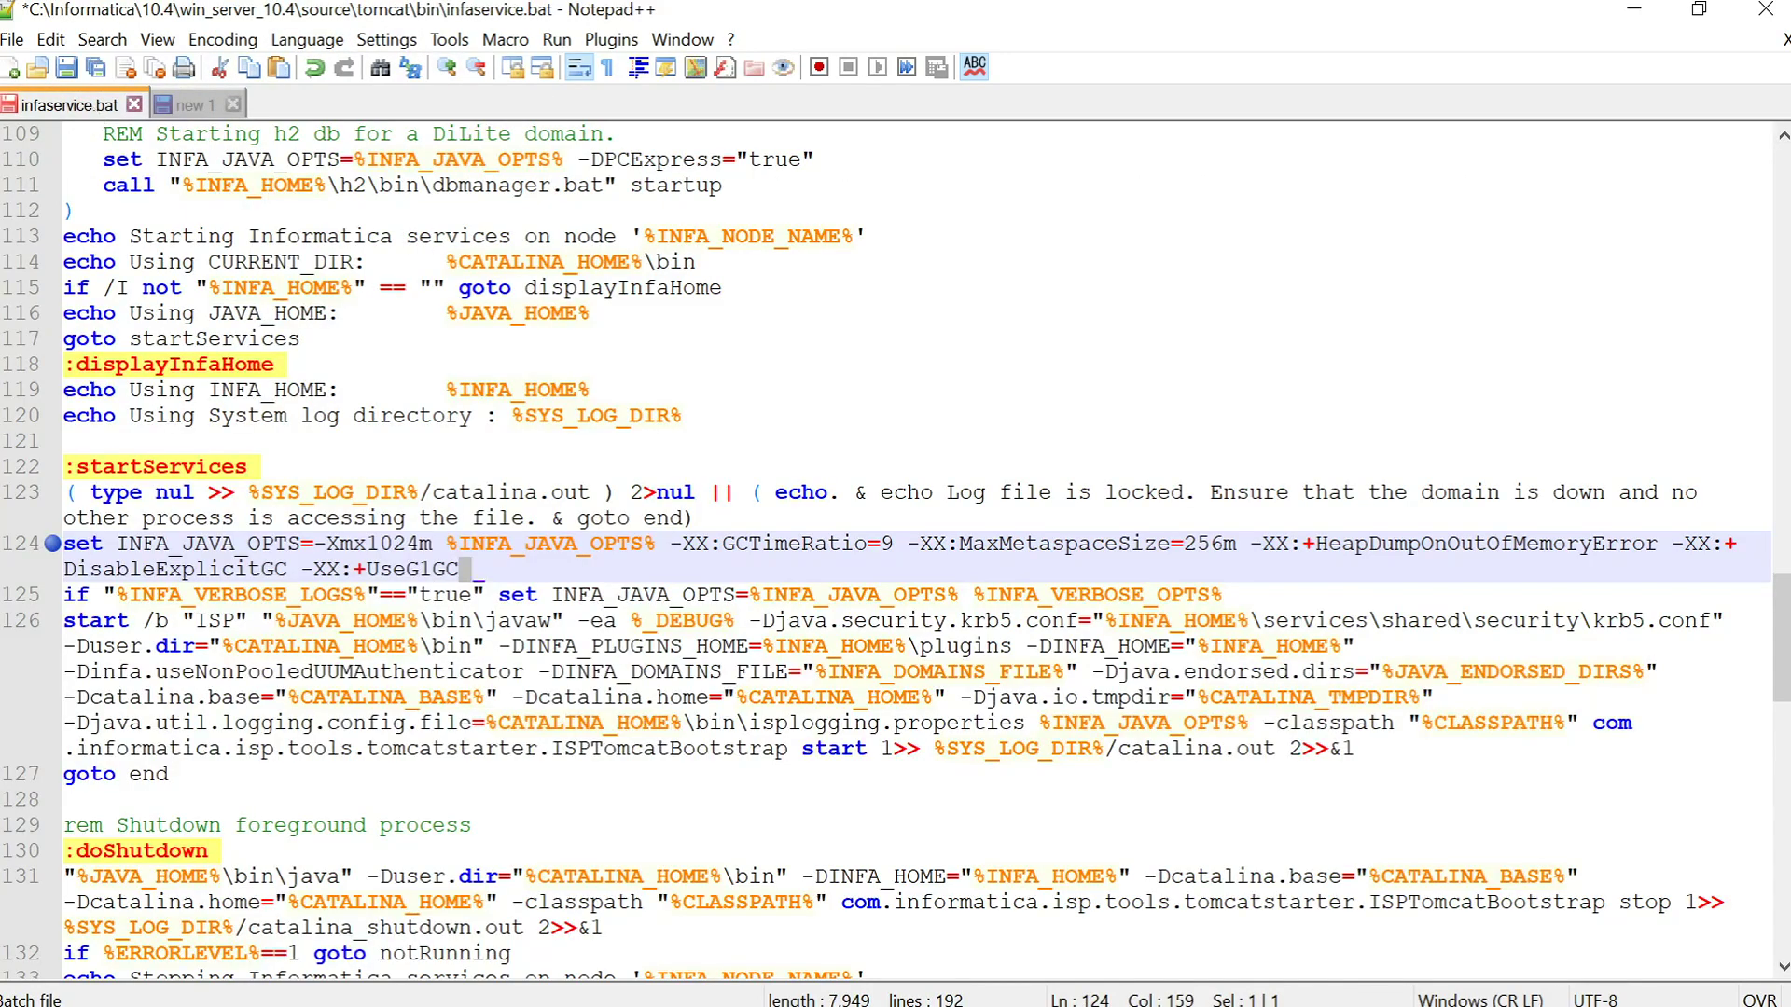
left_click(473, 569)
key("ctrl+v")
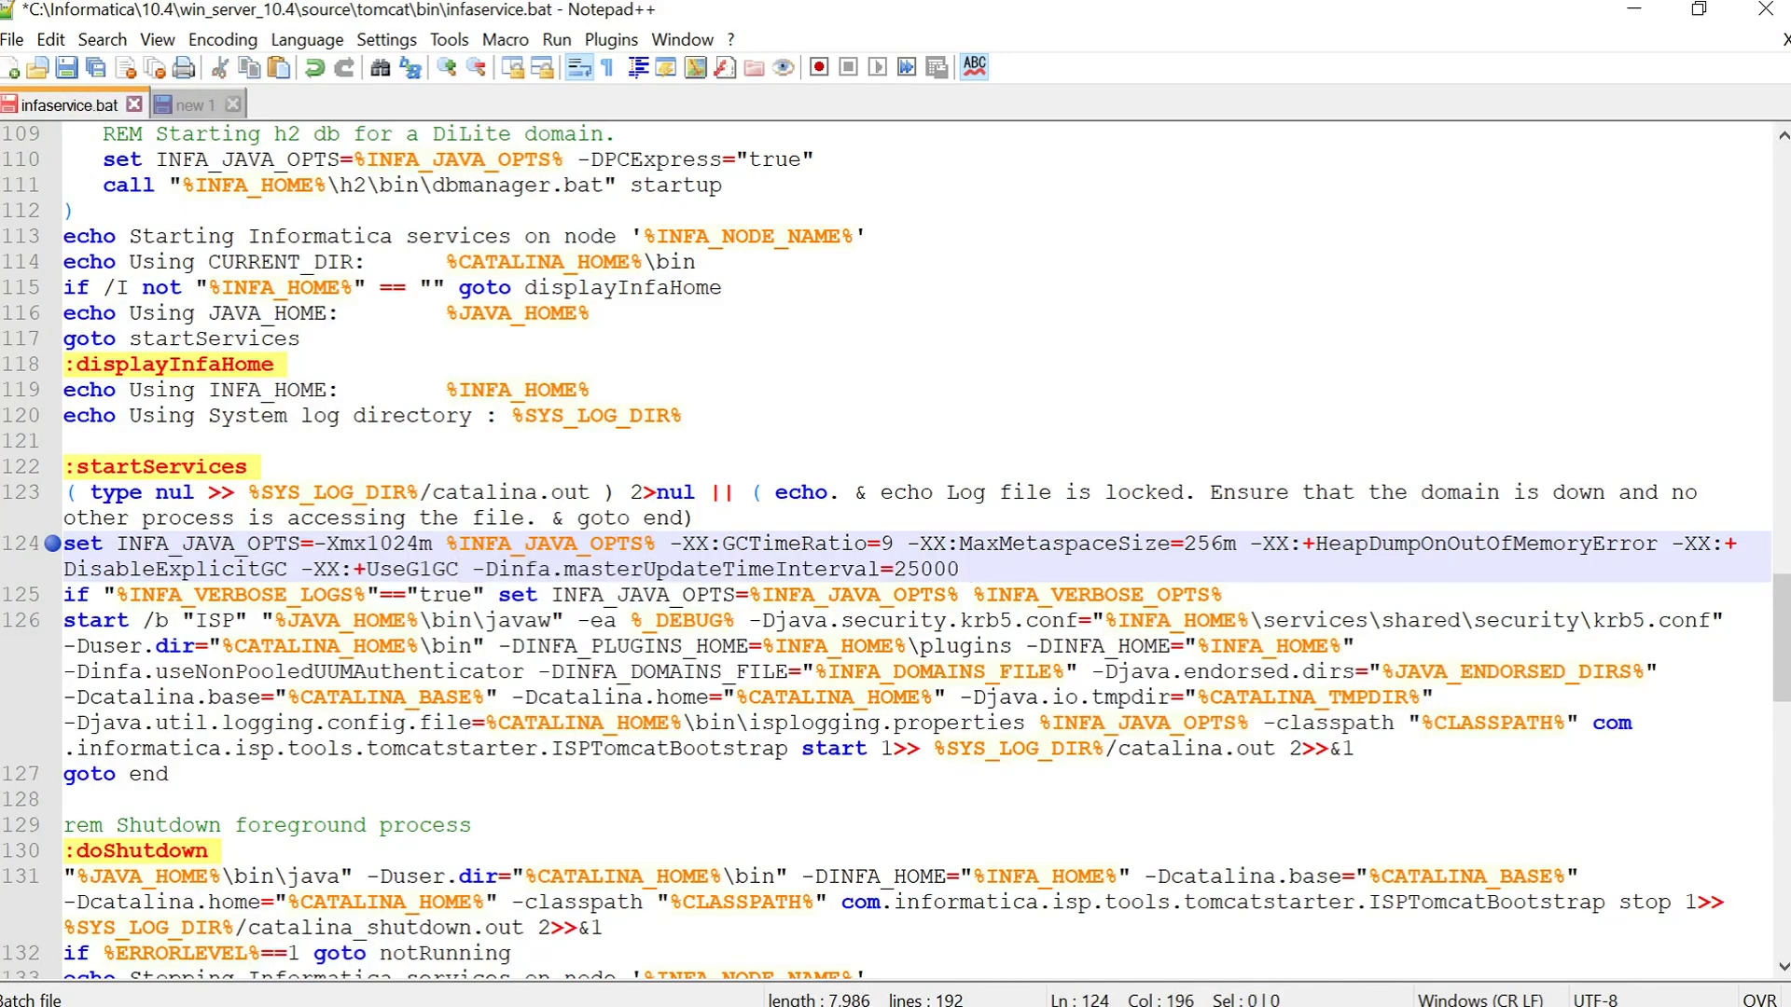
key("ctrl+s")
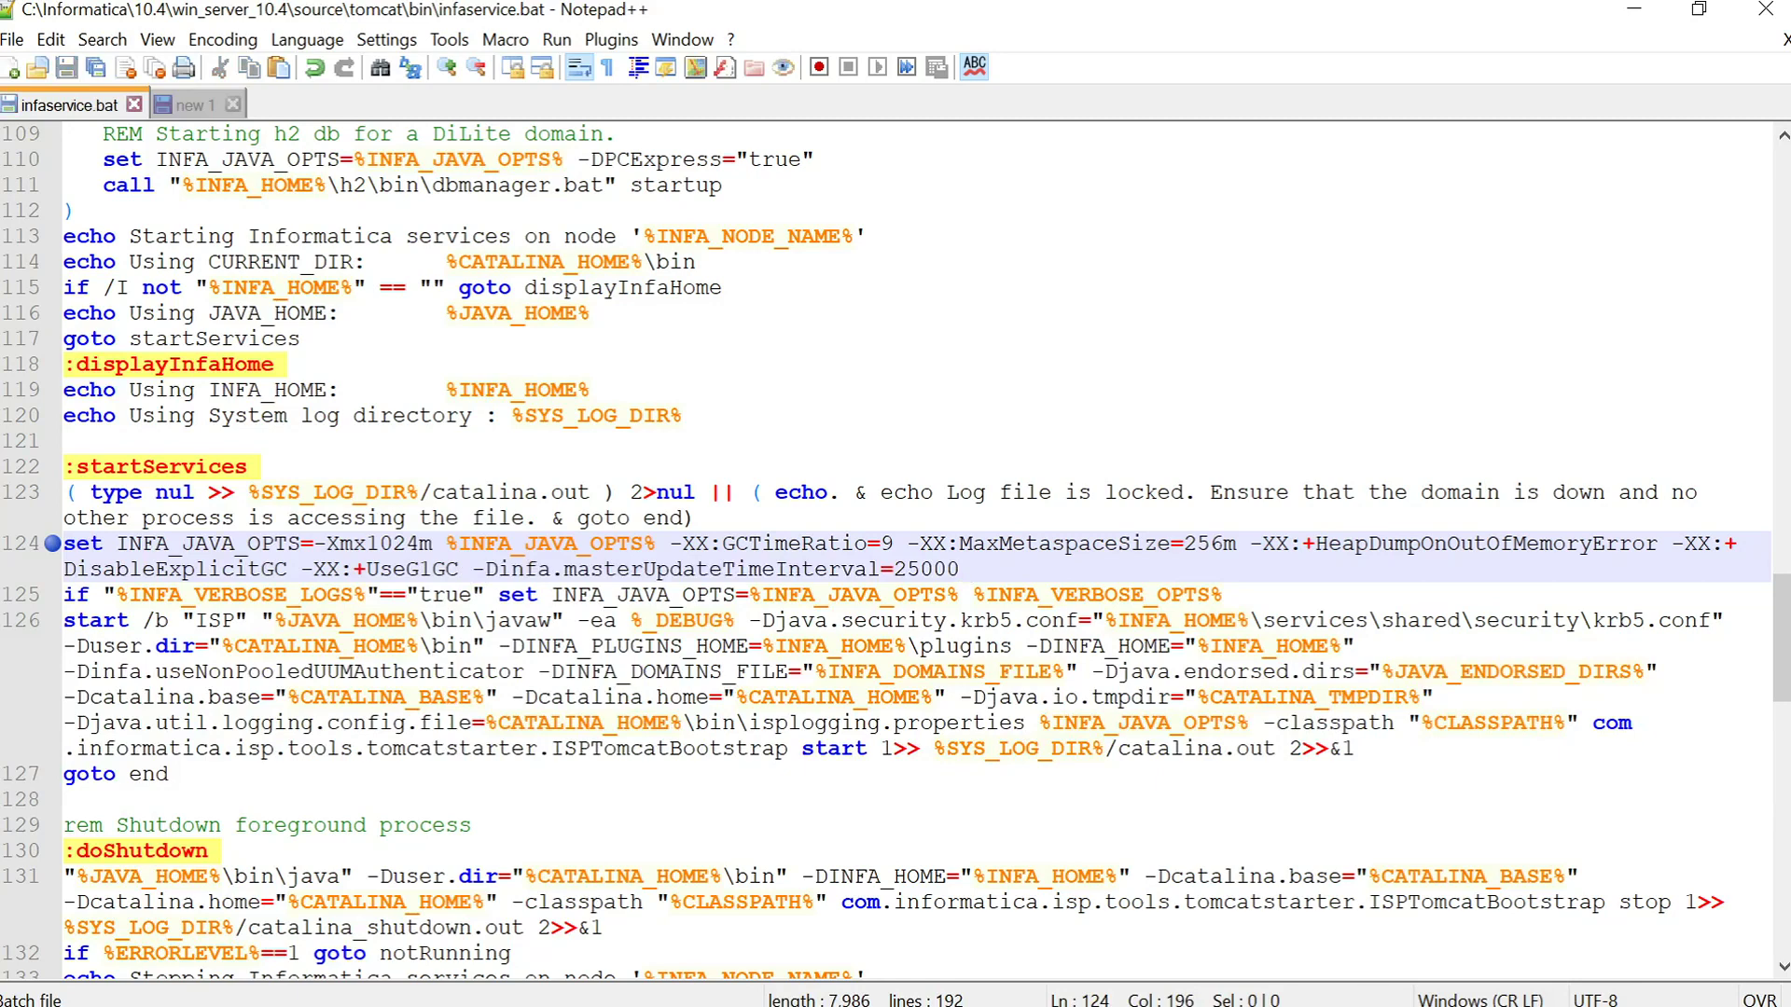
Review the edited line 124 in infaservice.bat.
left_click(67, 556, "shift")
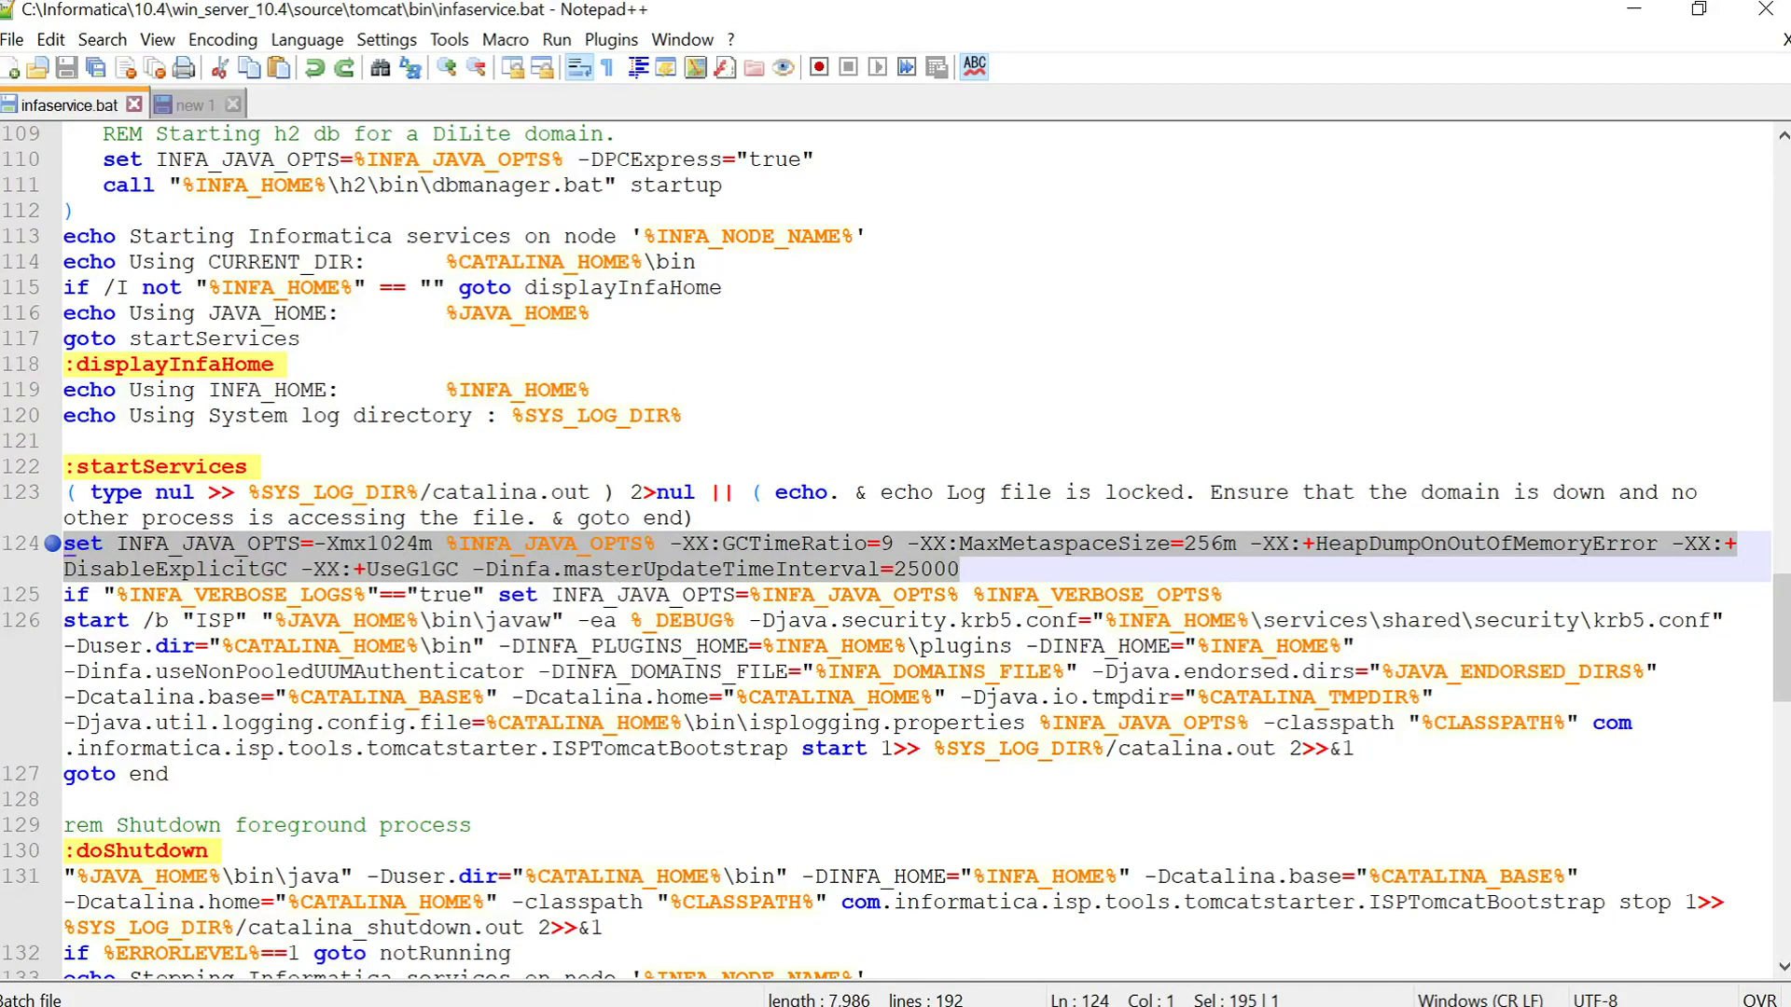
left_click(970, 569)
key("shift+Home")
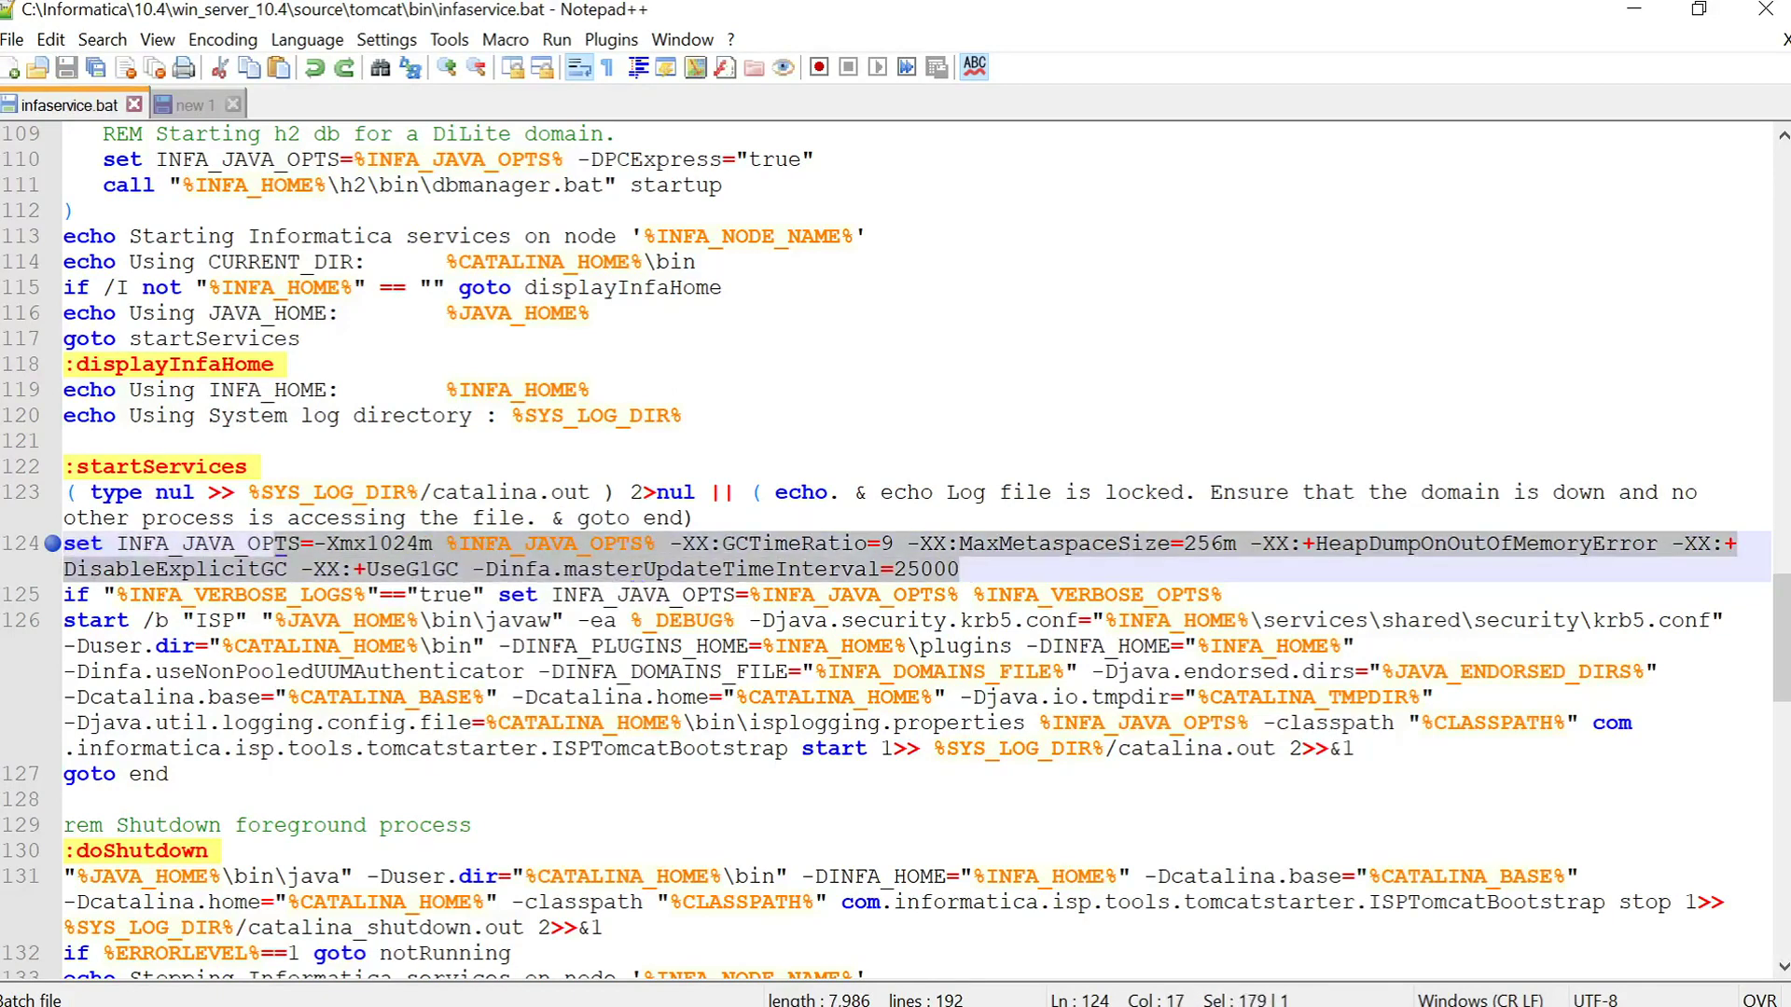
left_click(274, 594)
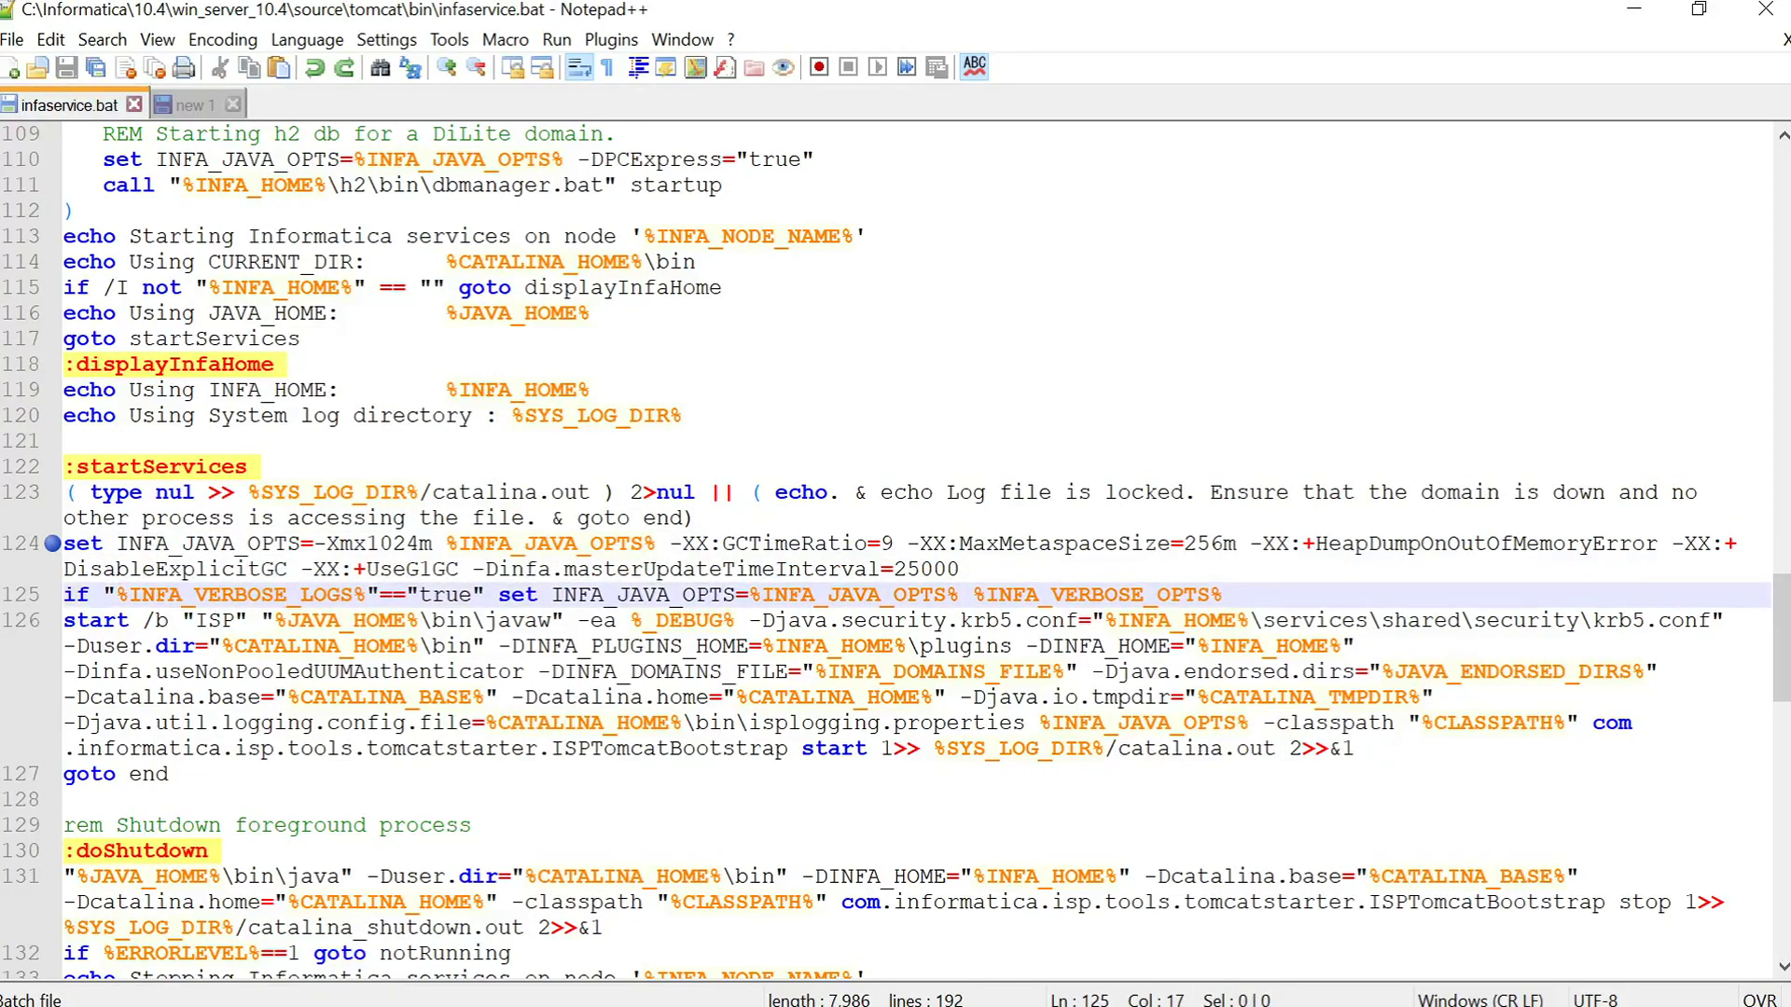
Select INFA_JAVA_OPTS on line 7 of the new 1 notes.
key("alt")
key("alt")
left_click(192, 101)
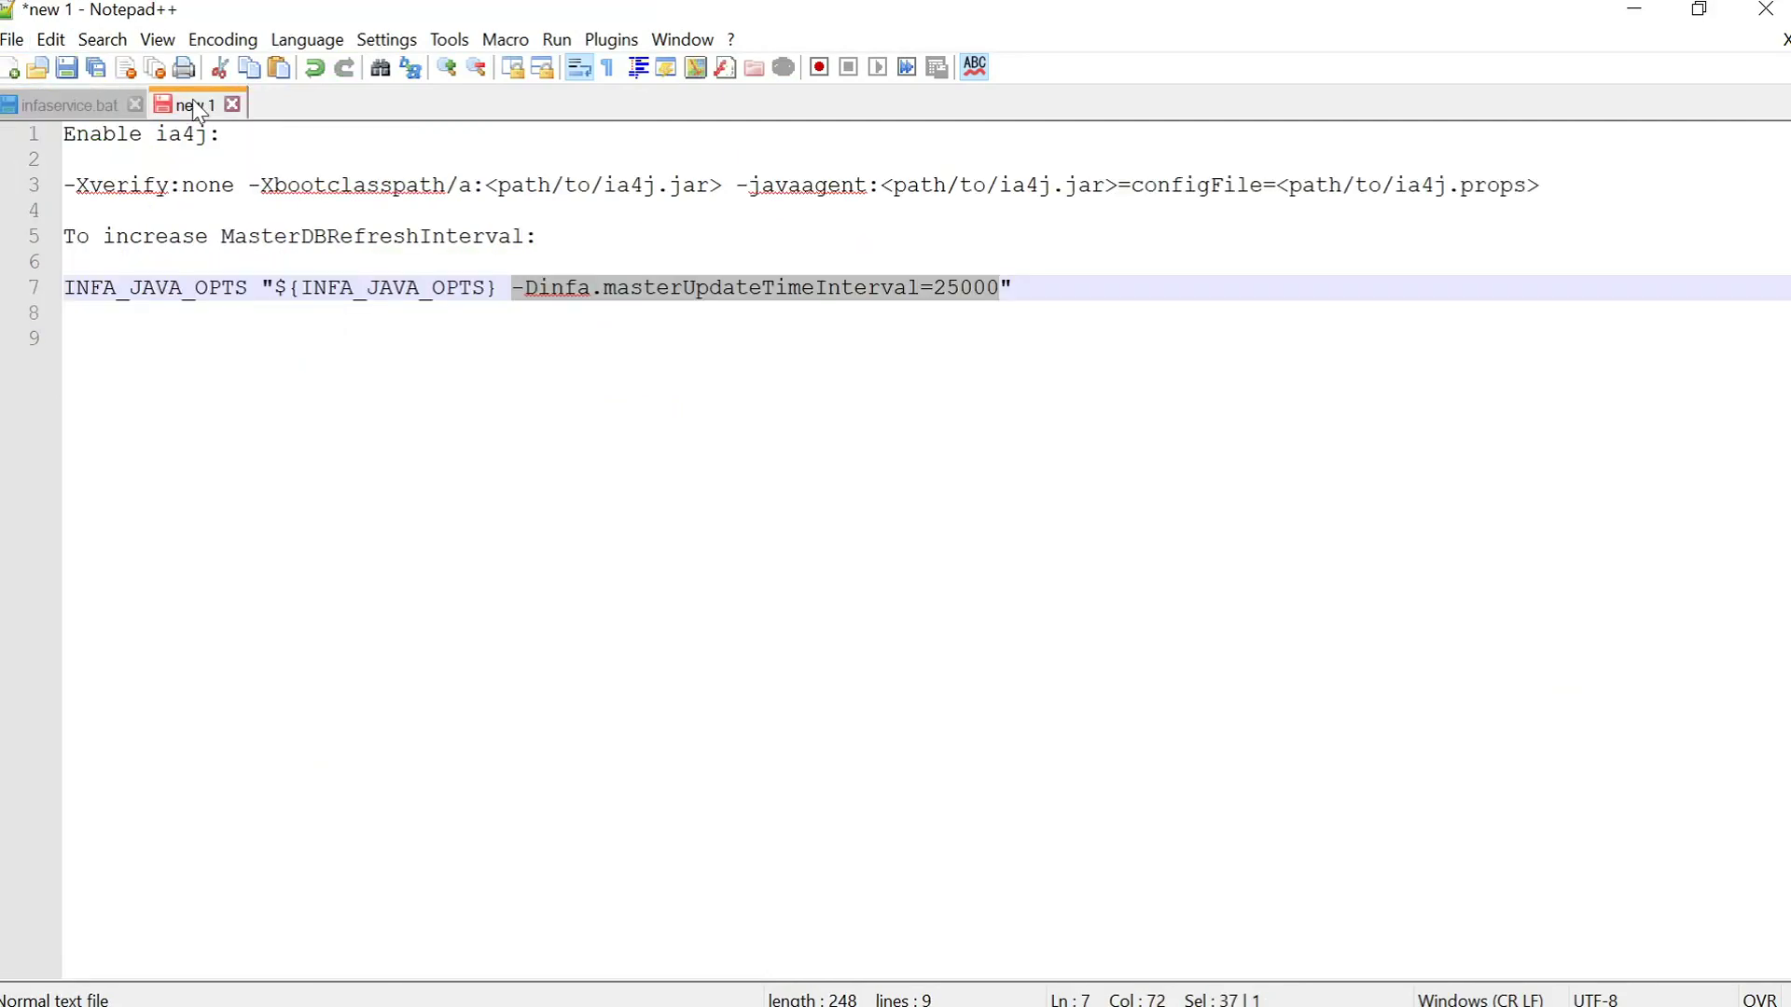
double_click(140, 291)
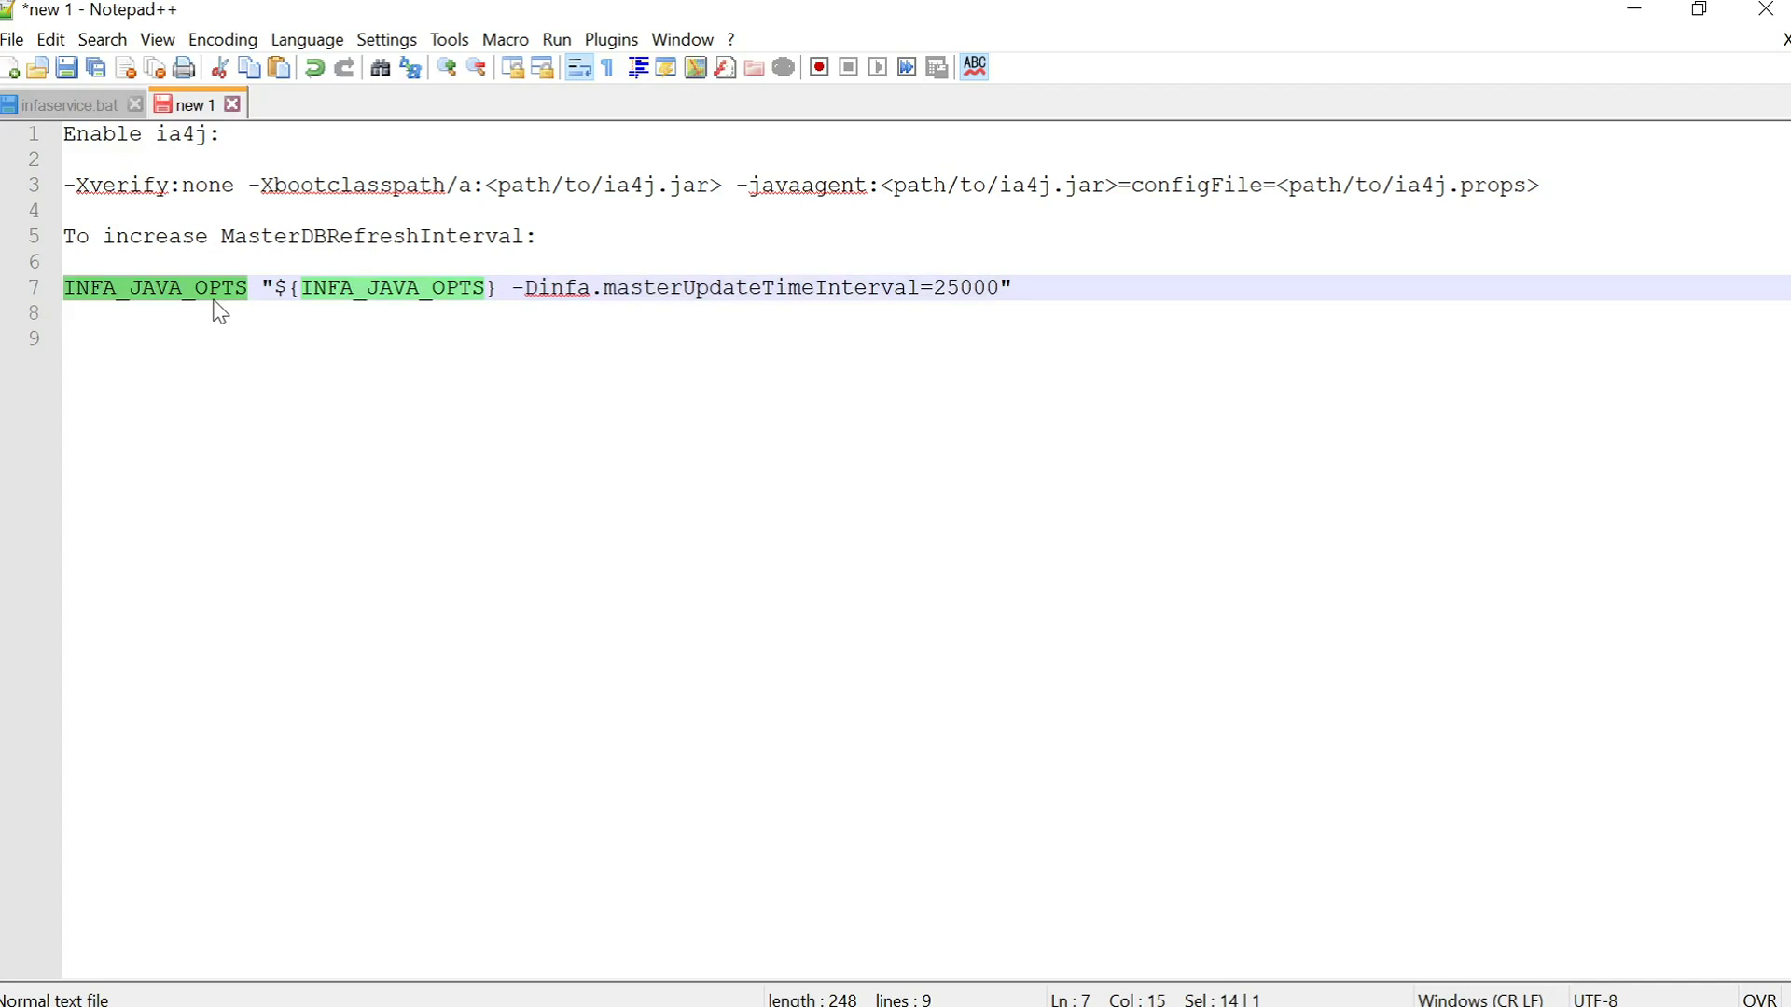
left_click_drag(254, 303, 64, 295)
key("Down")
key("Down")
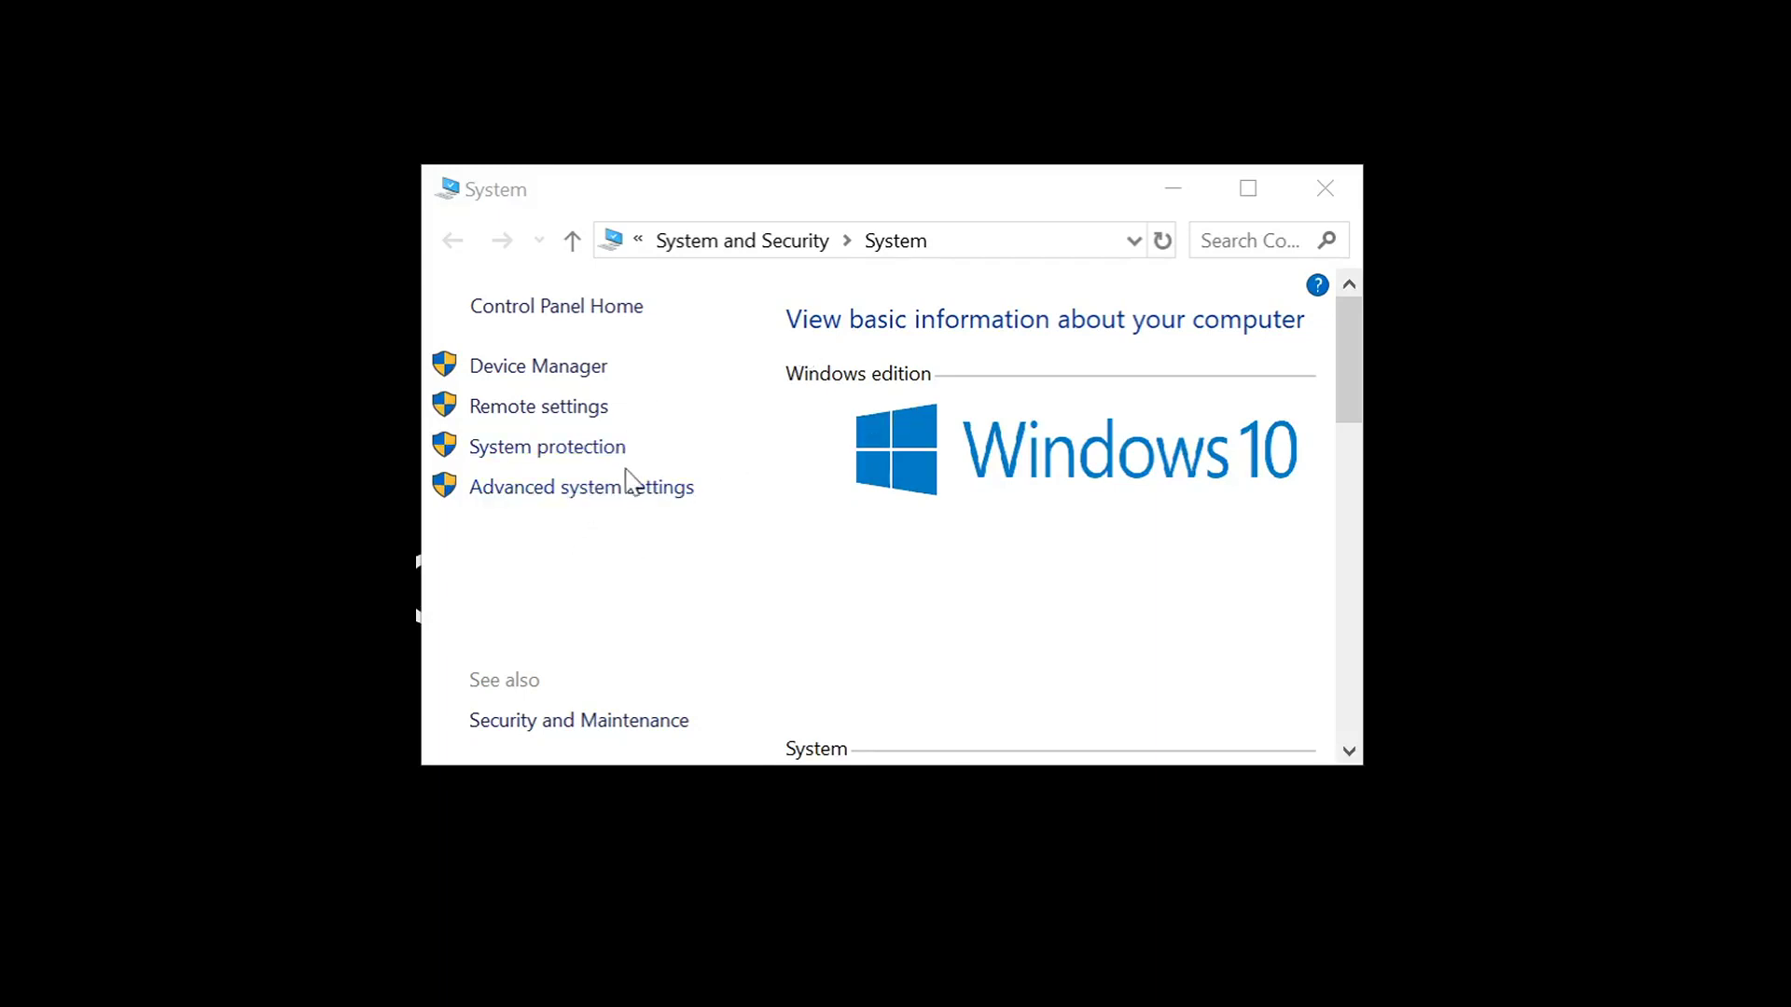
Go through Advanced system settings to the Environment Variables window in System Properties.
scroll(543, 504, "down", 5)
left_click(545, 500)
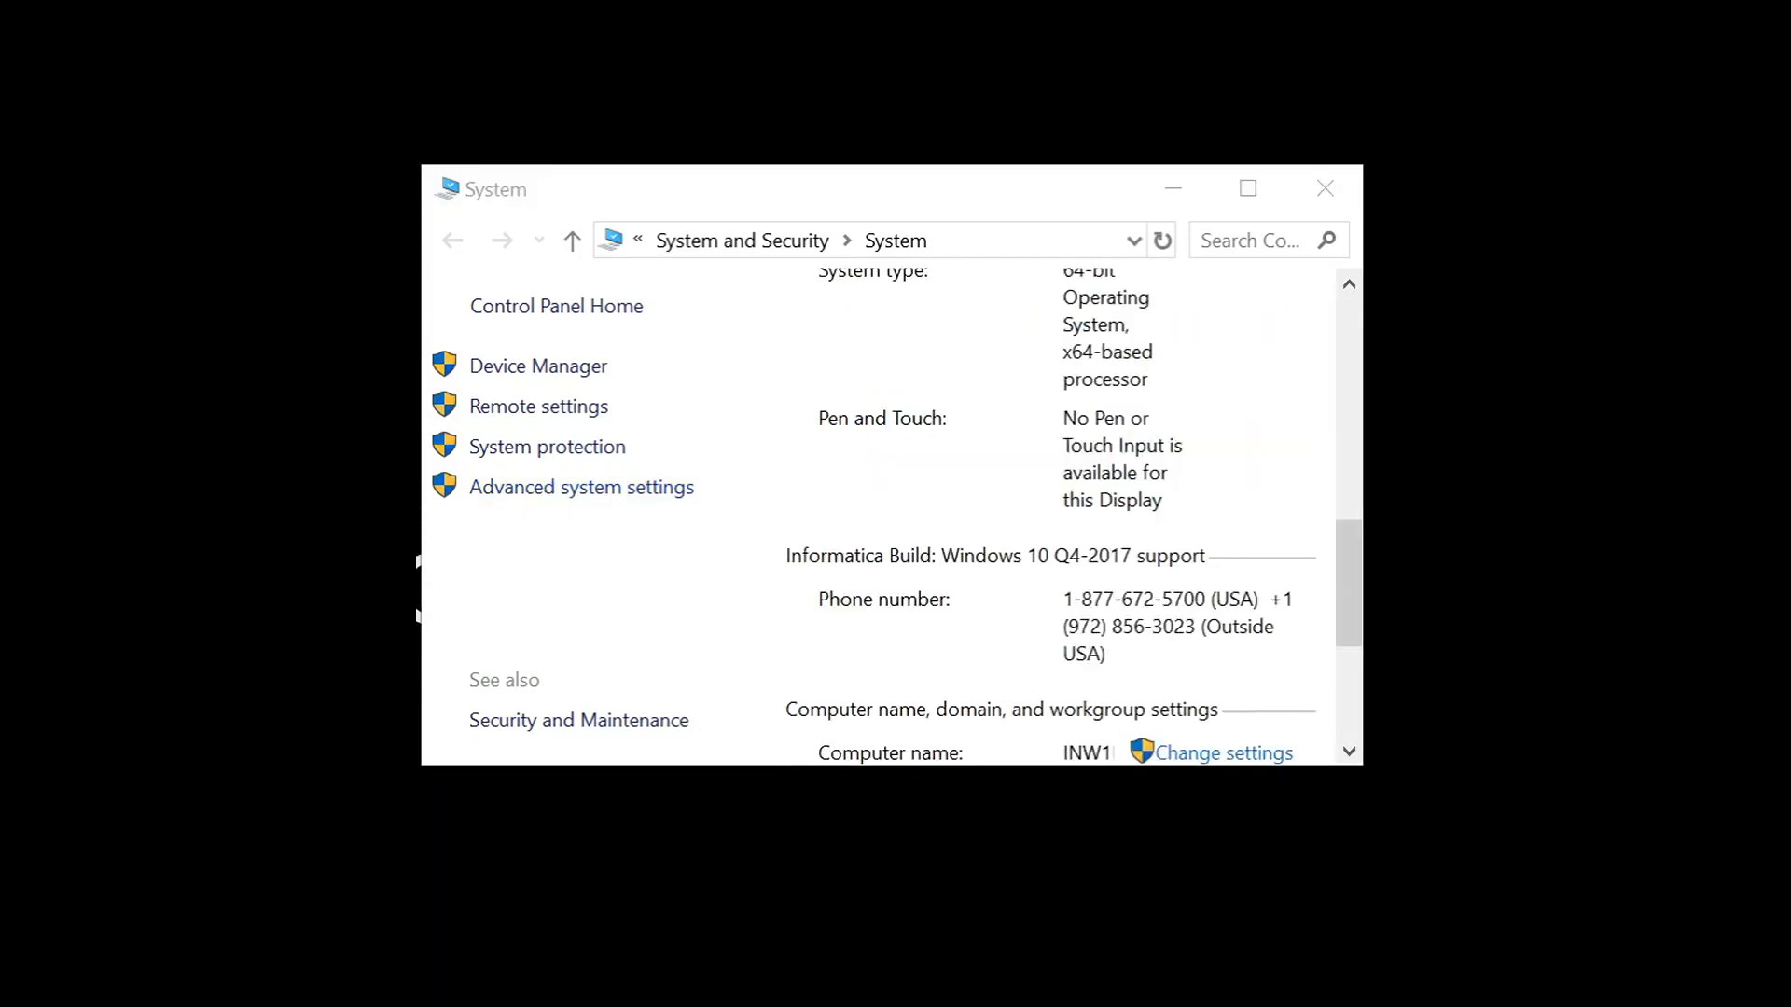
left_click_drag(767, 228, 882, 63)
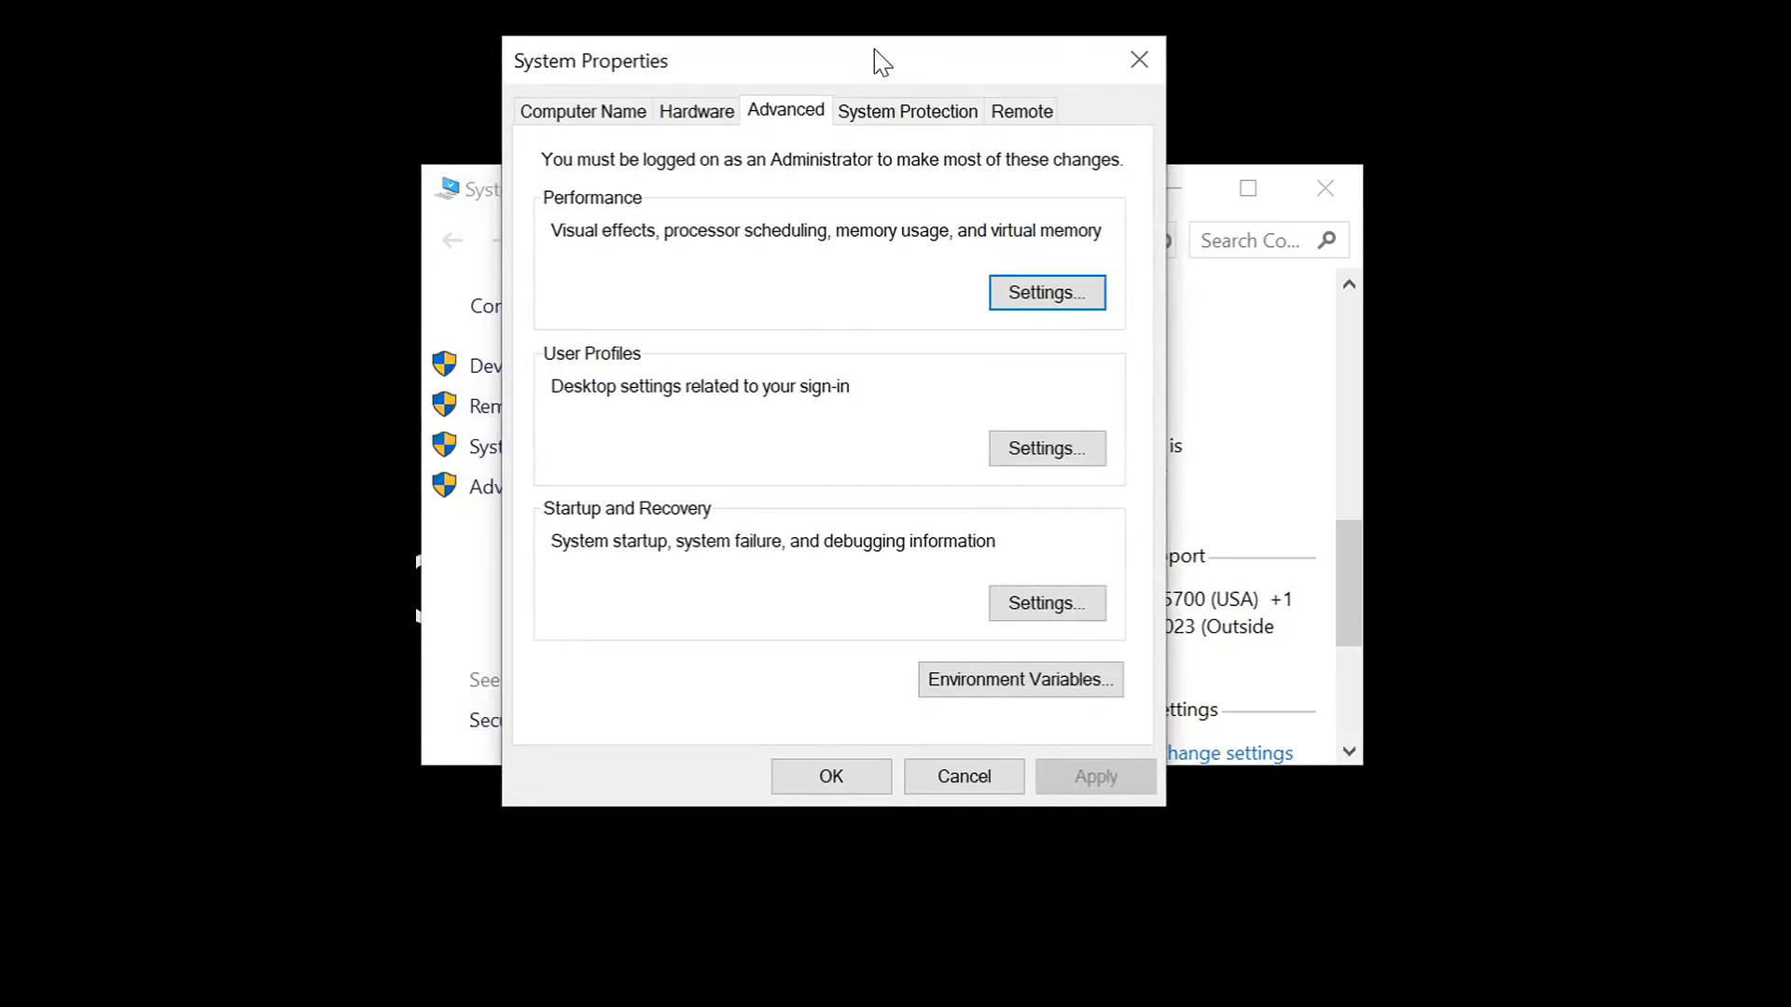
left_click(1041, 694)
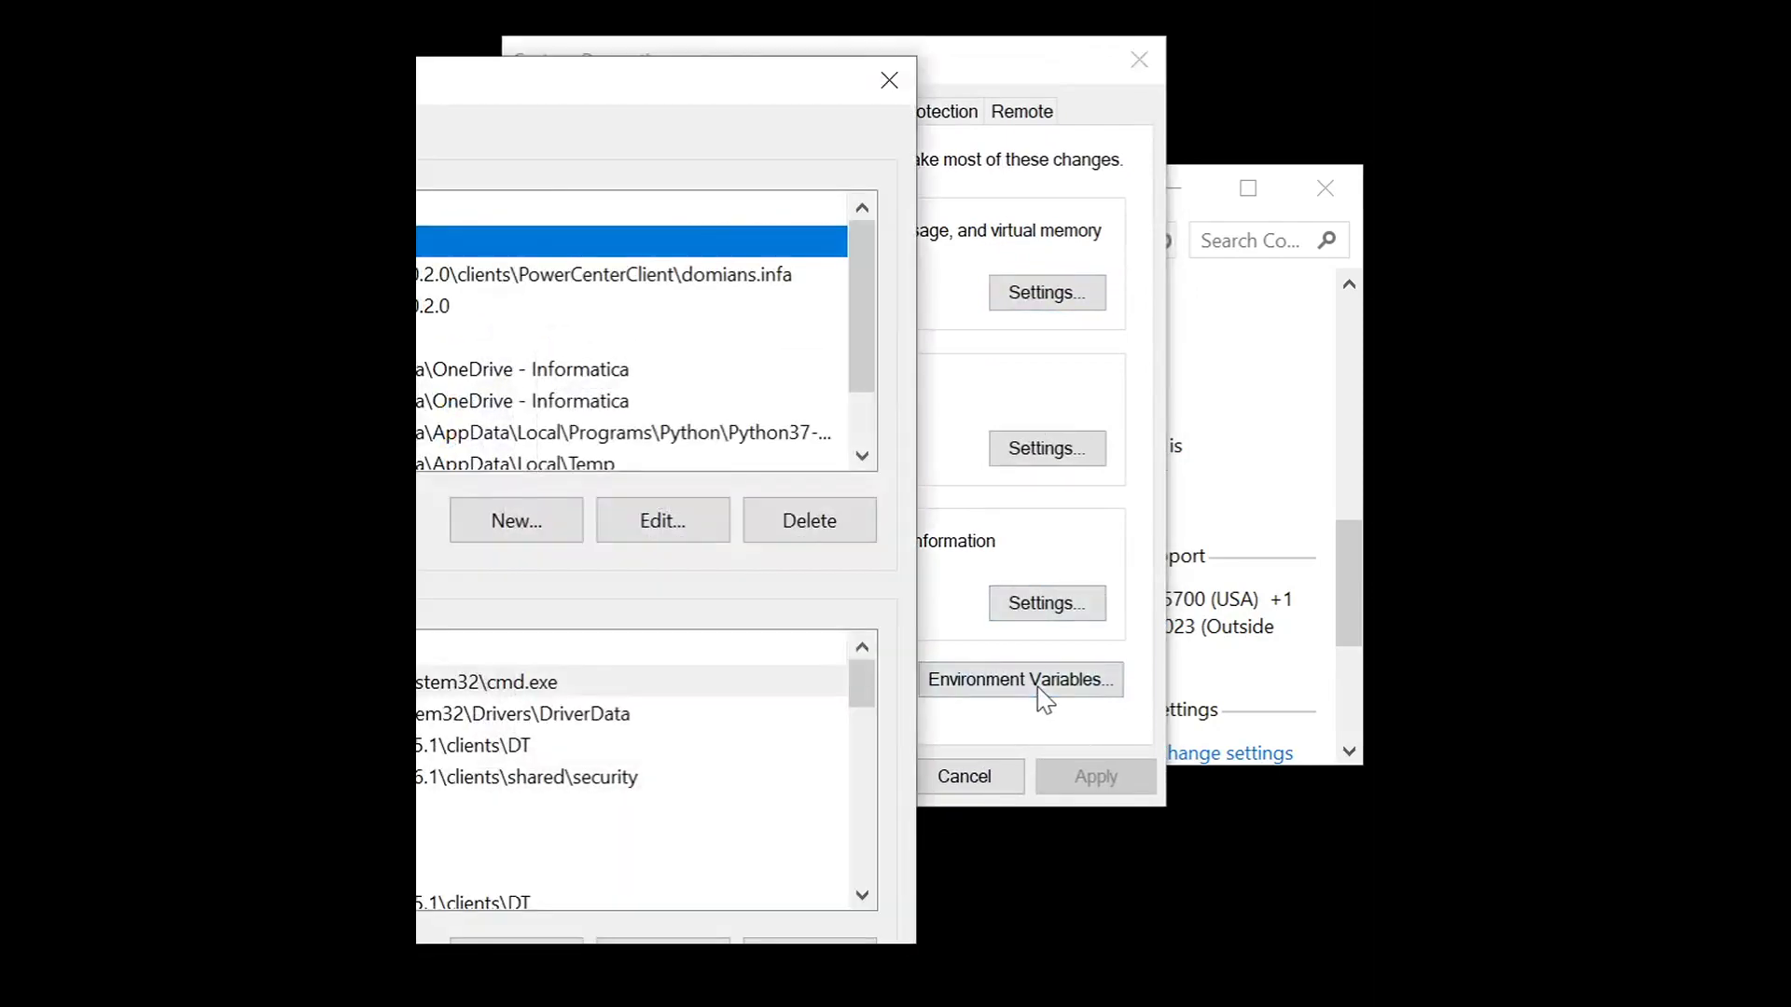
left_click_drag(507, 80, 969, 27)
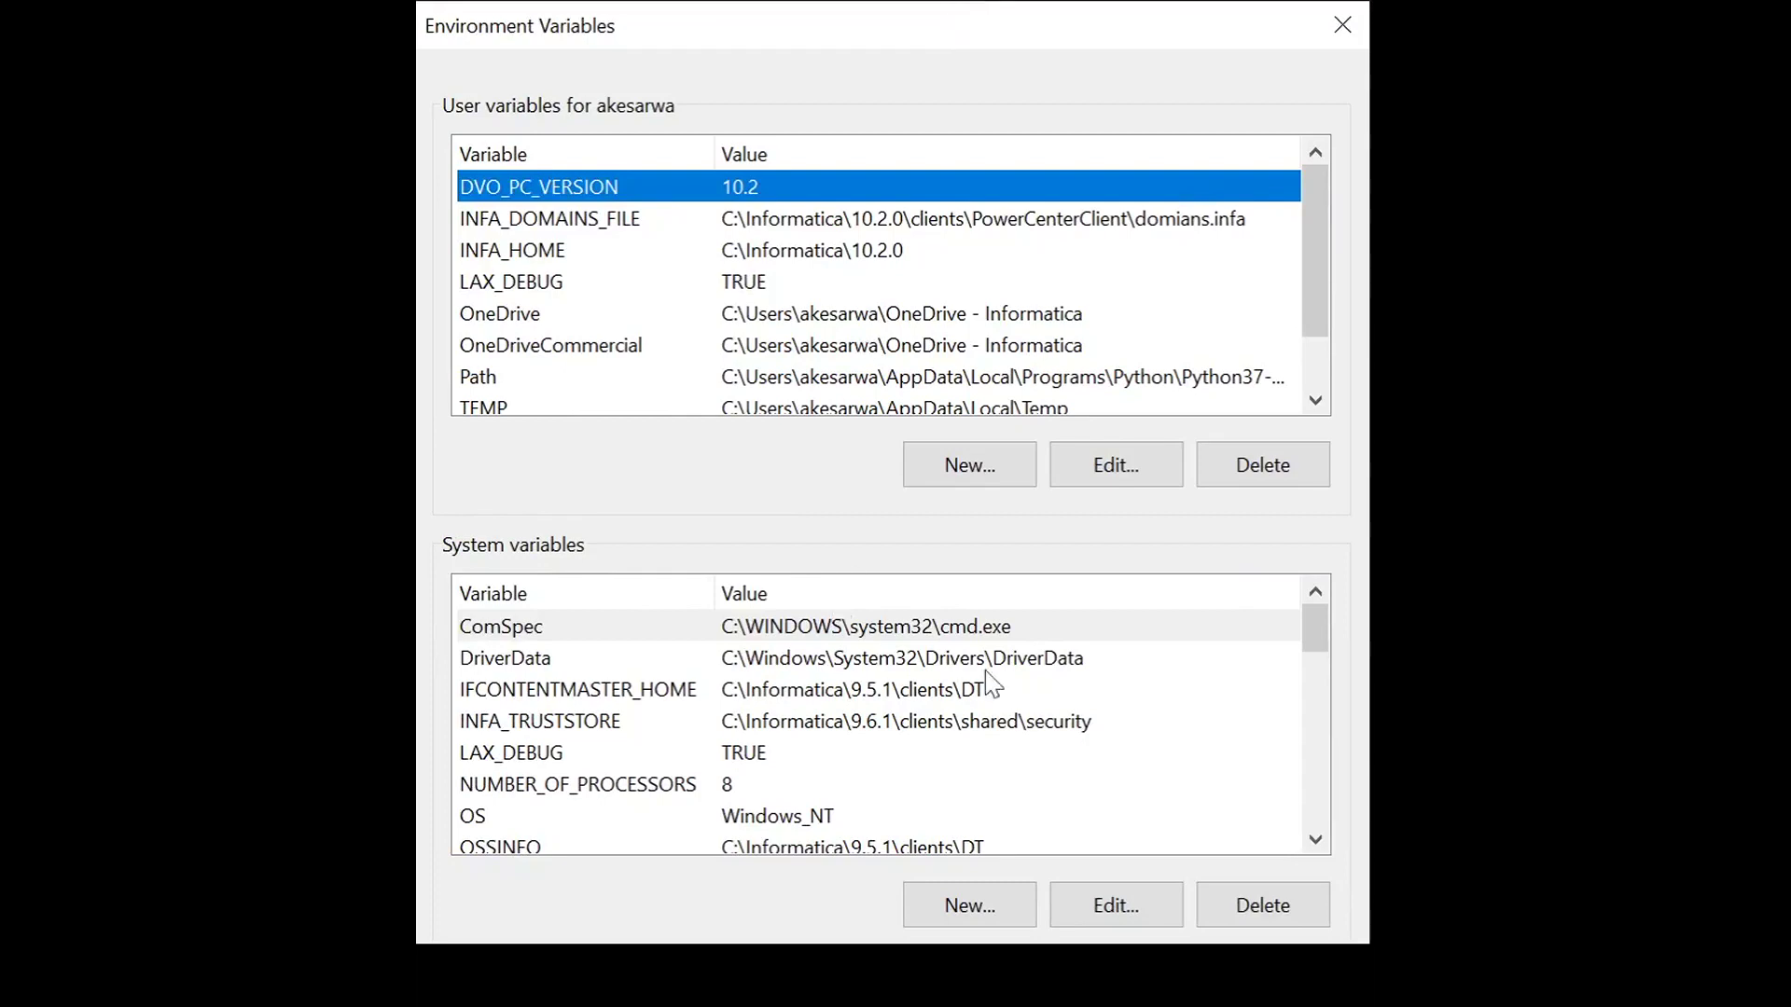
Create system variable INFA_JAVA_OPTS with the pasted JVM options including -Dinfa.masterUpdateTimeInterval=25000.
scroll(943, 775, "down", 2)
left_click(981, 916)
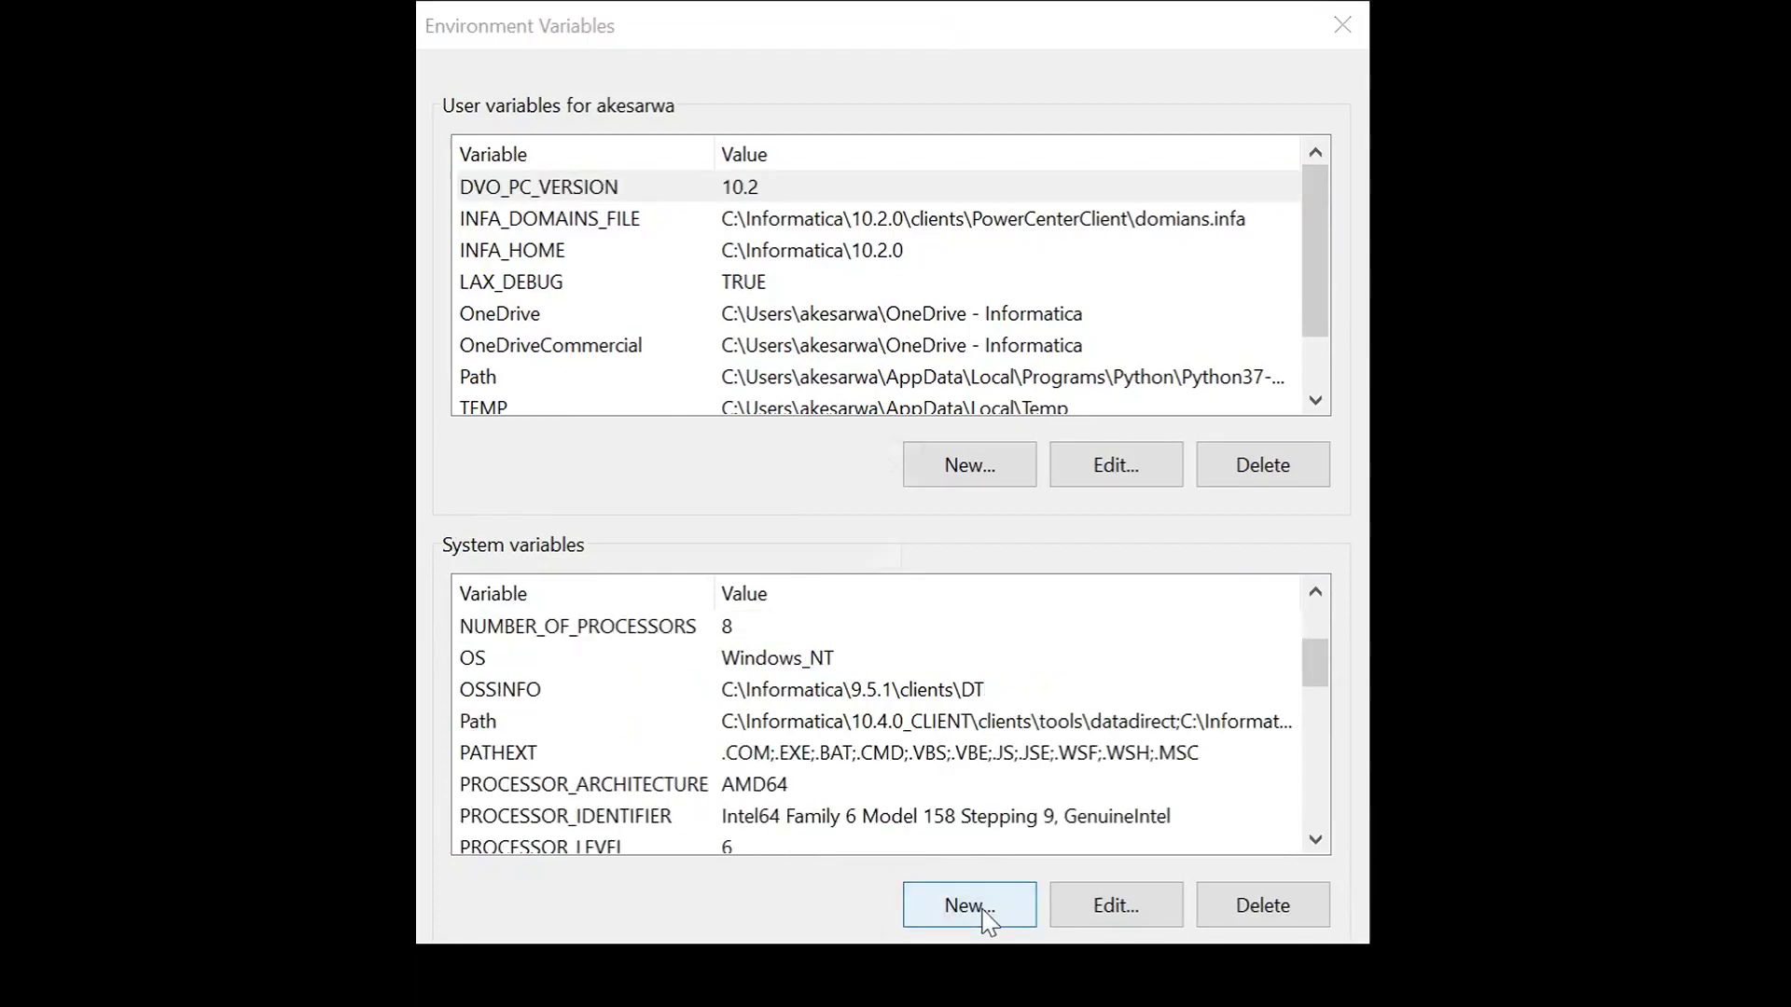
left_click_drag(500, 462, 982, 400)
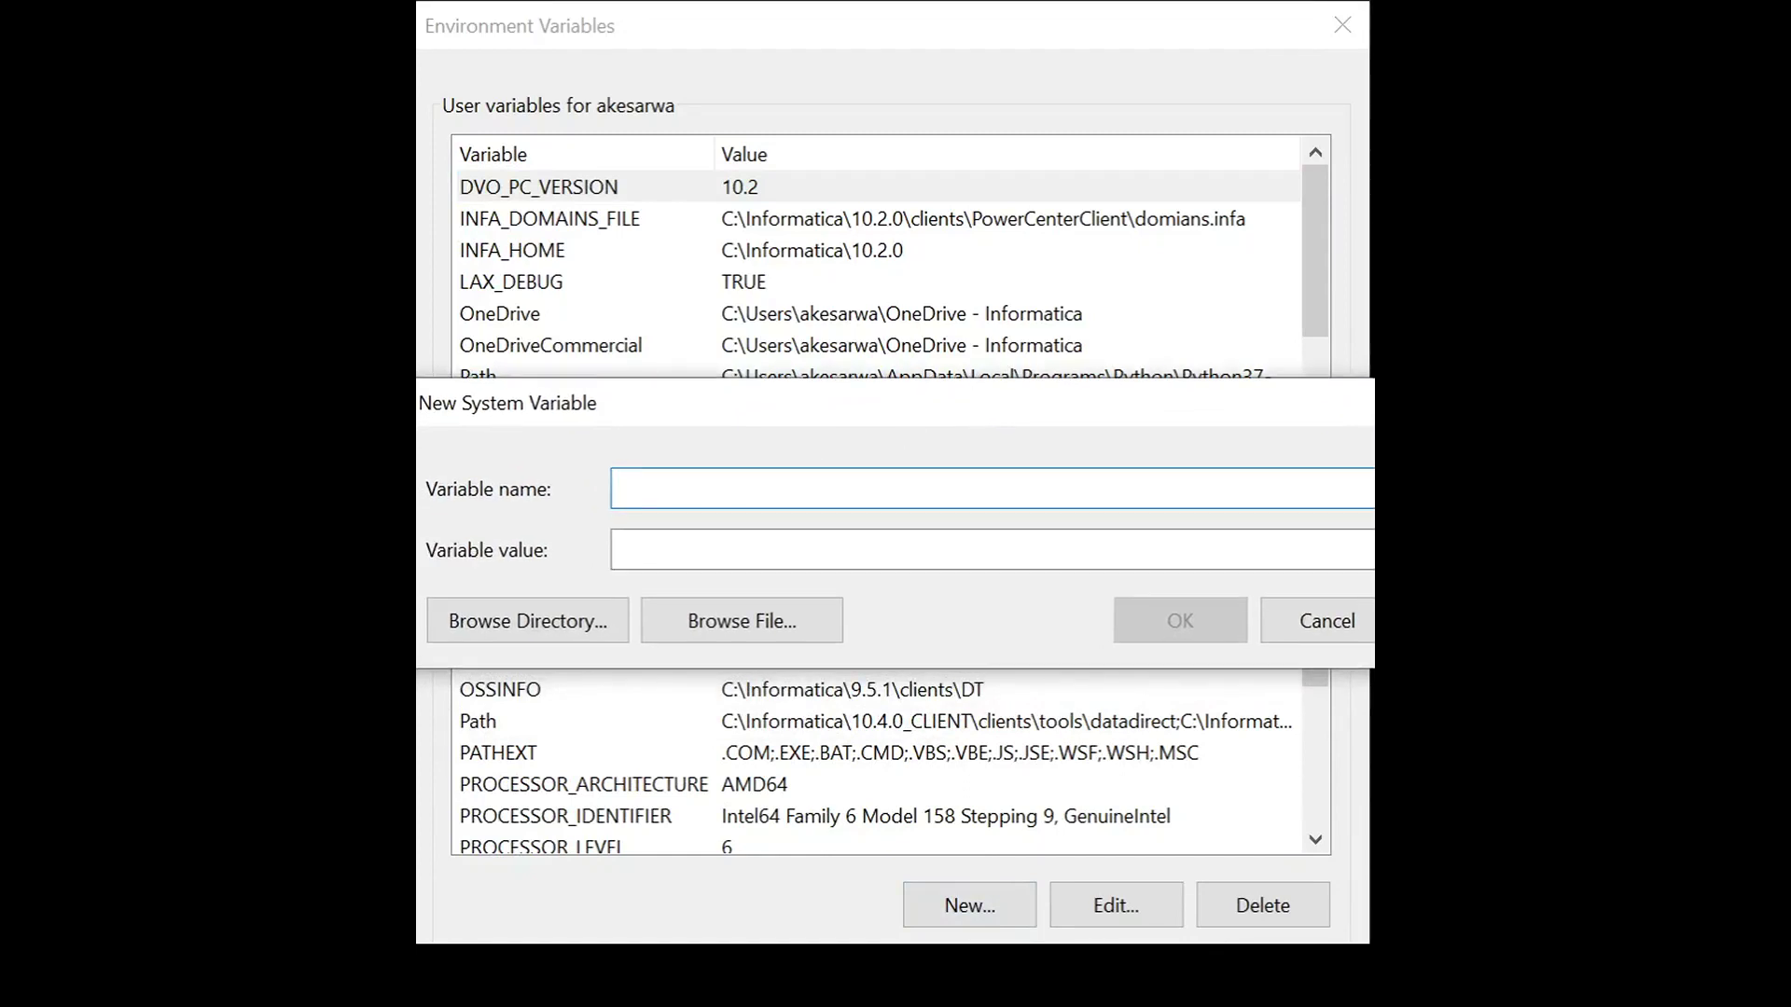
type("INFA_JAVA_OPTS")
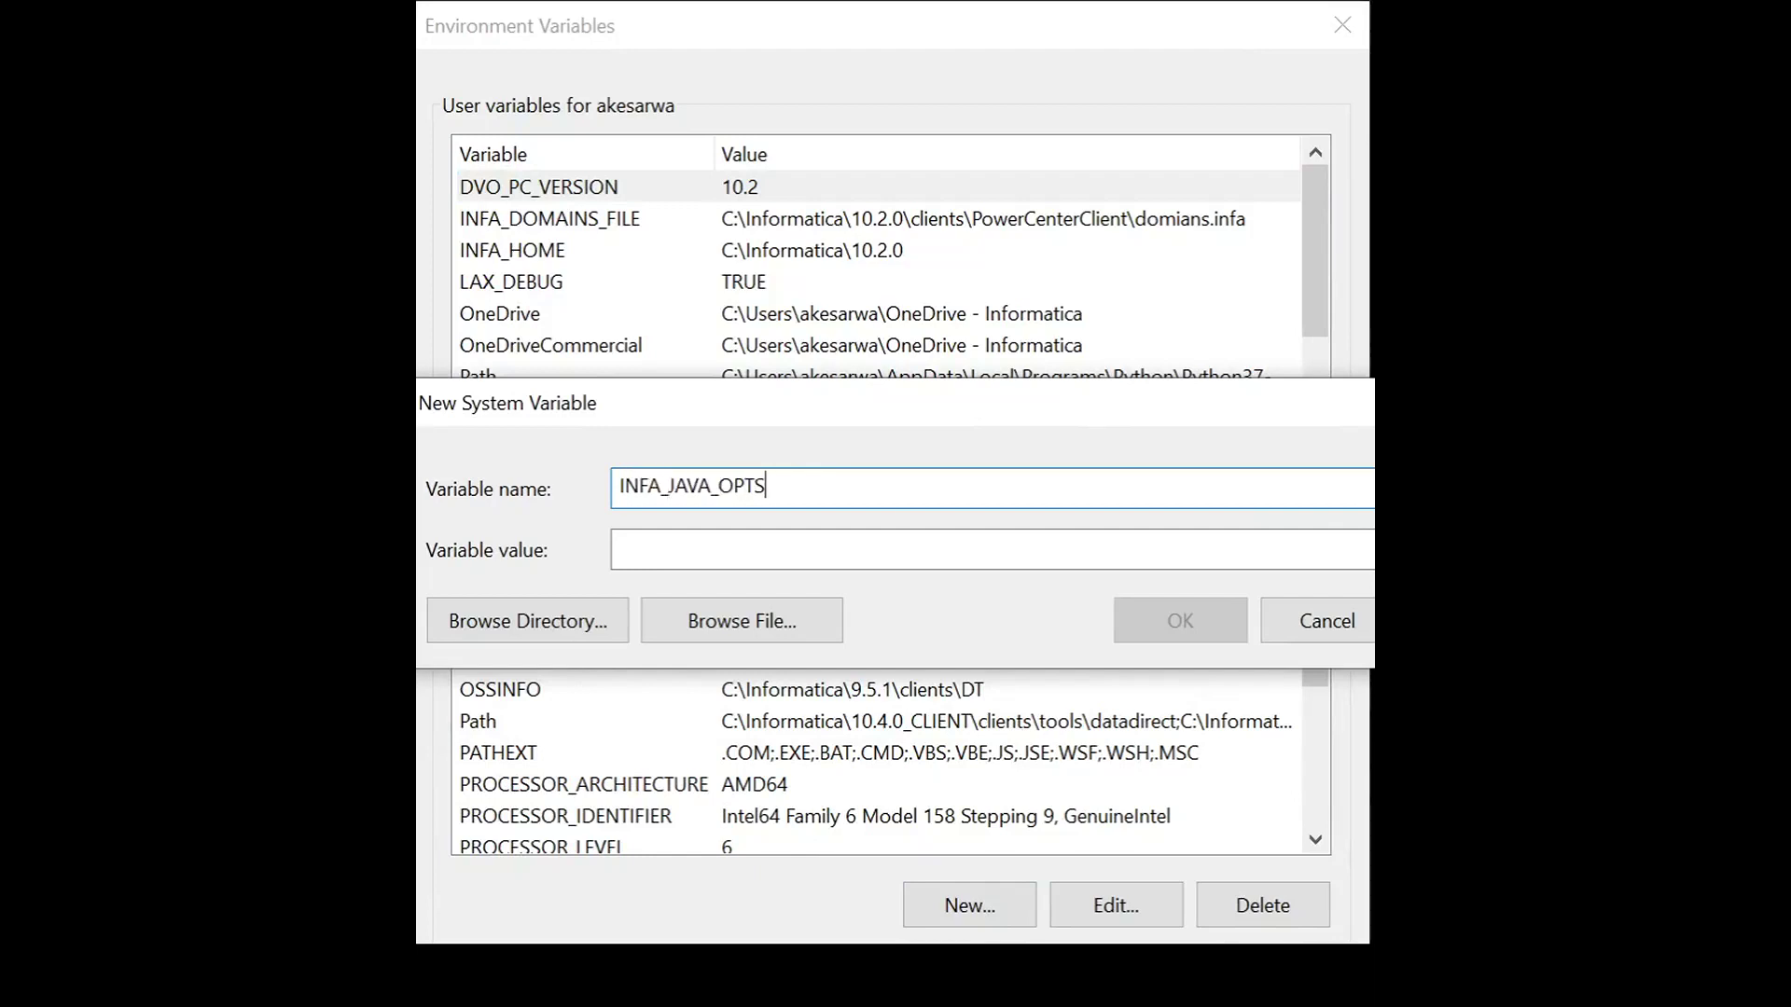
key("Tab")
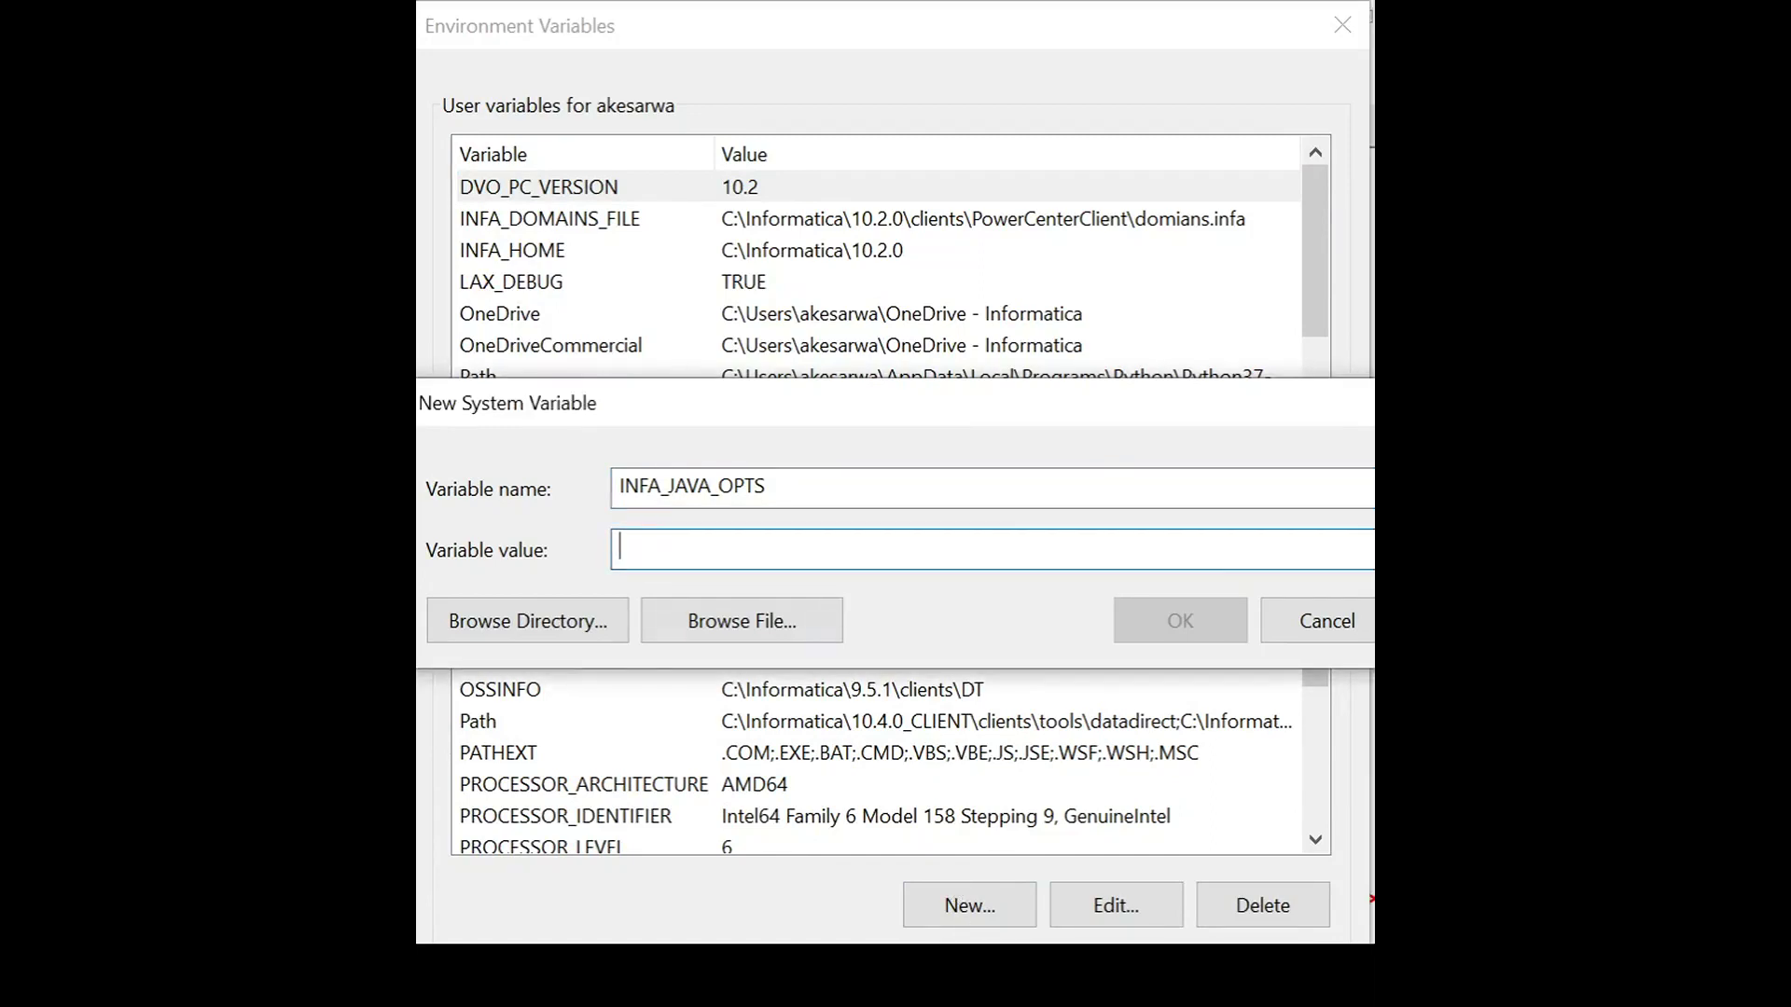
key("ctrl+v")
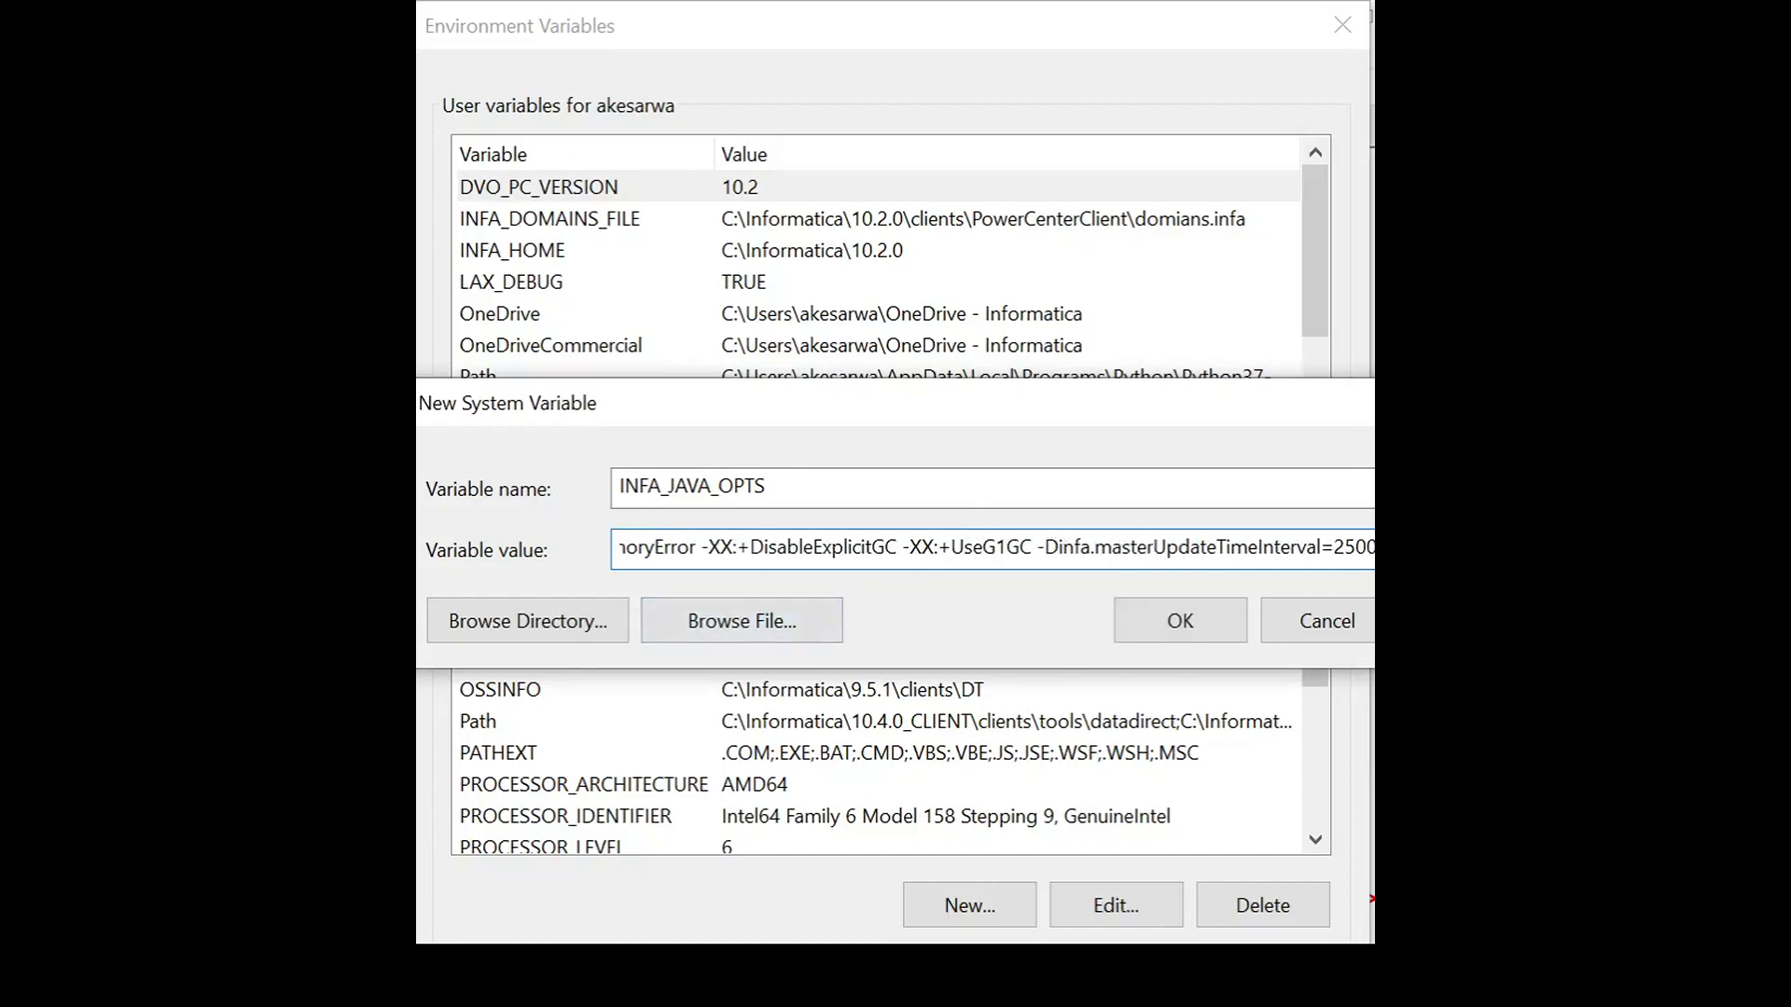
double_click(1200, 546)
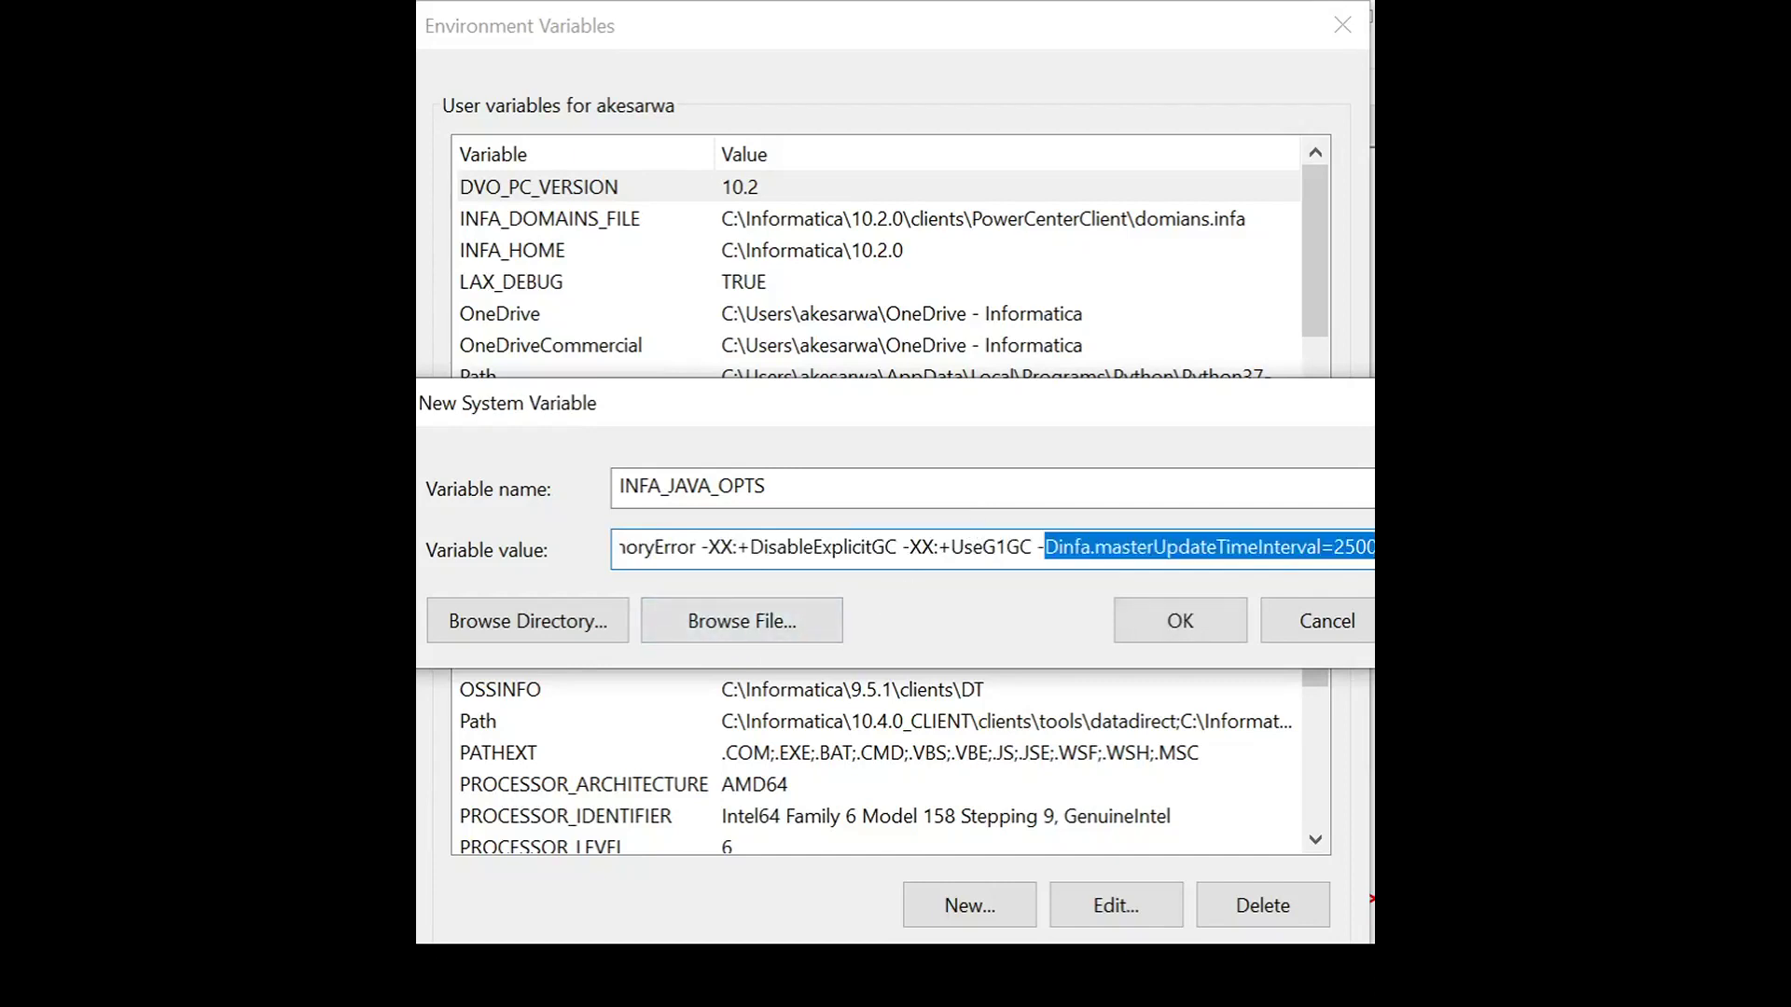
key("End")
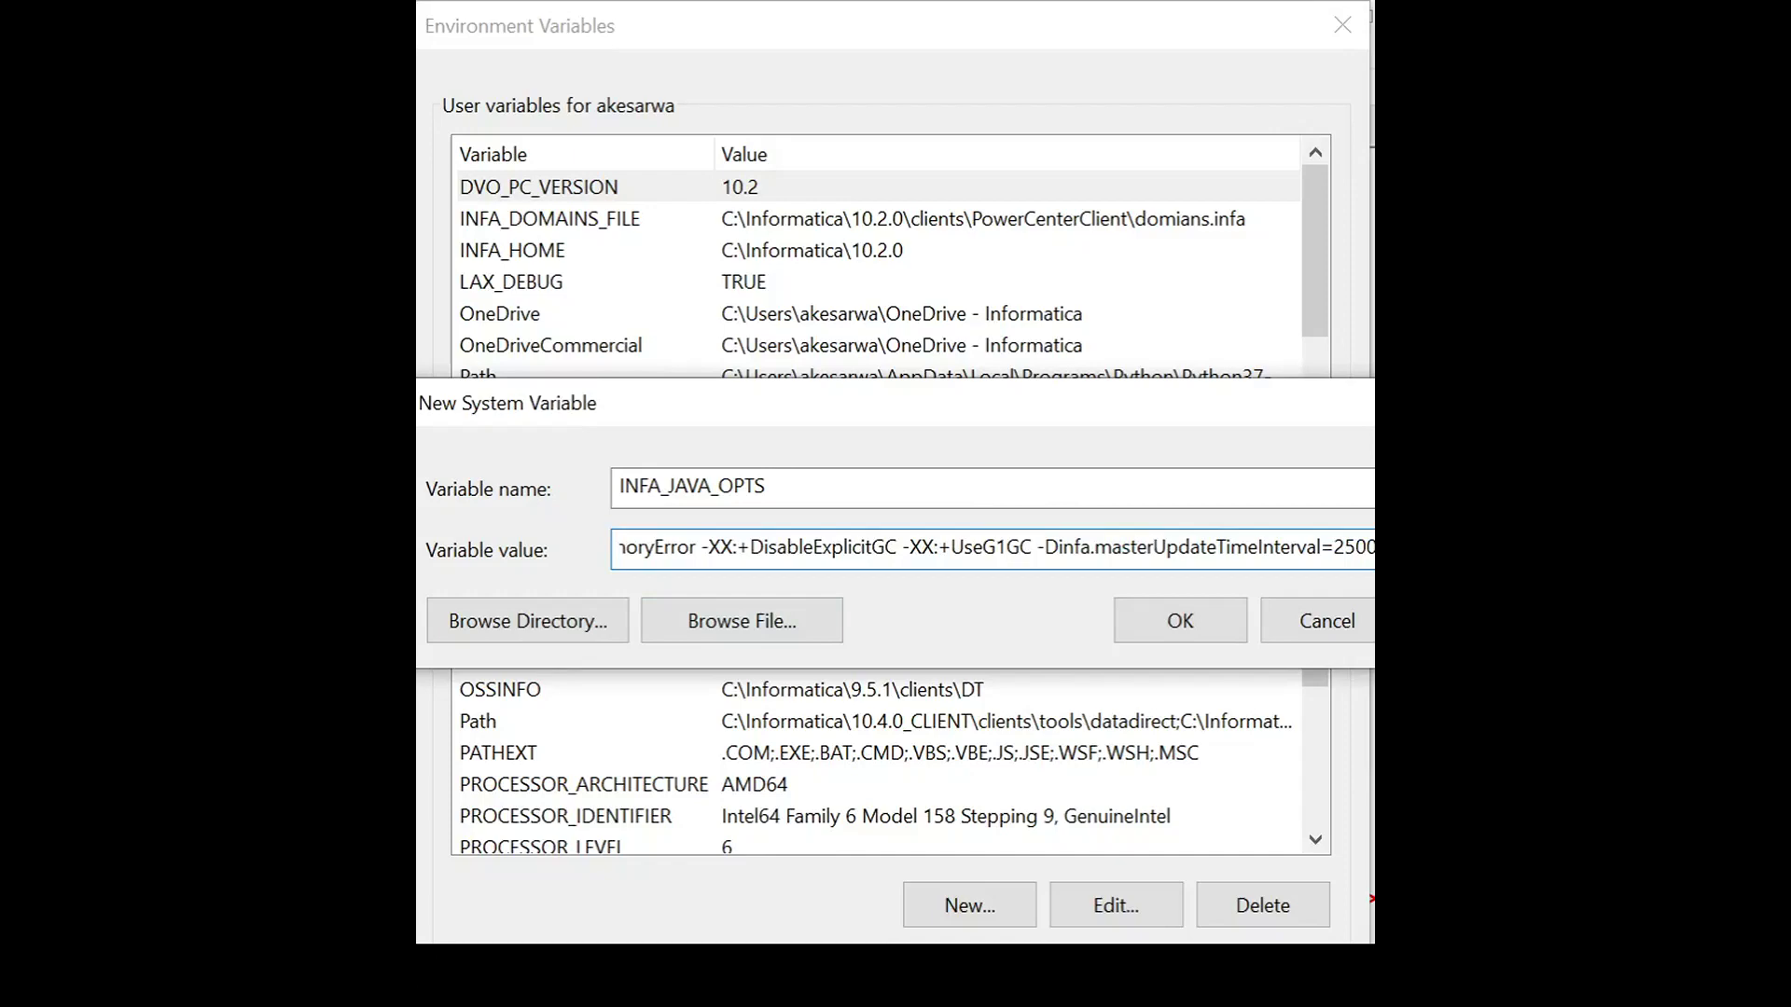
left_click(1194, 621)
Confirm INFA_JAVA_OPTS appears in the System variables list, then switch to Services.
scroll(700, 660, "up", 2)
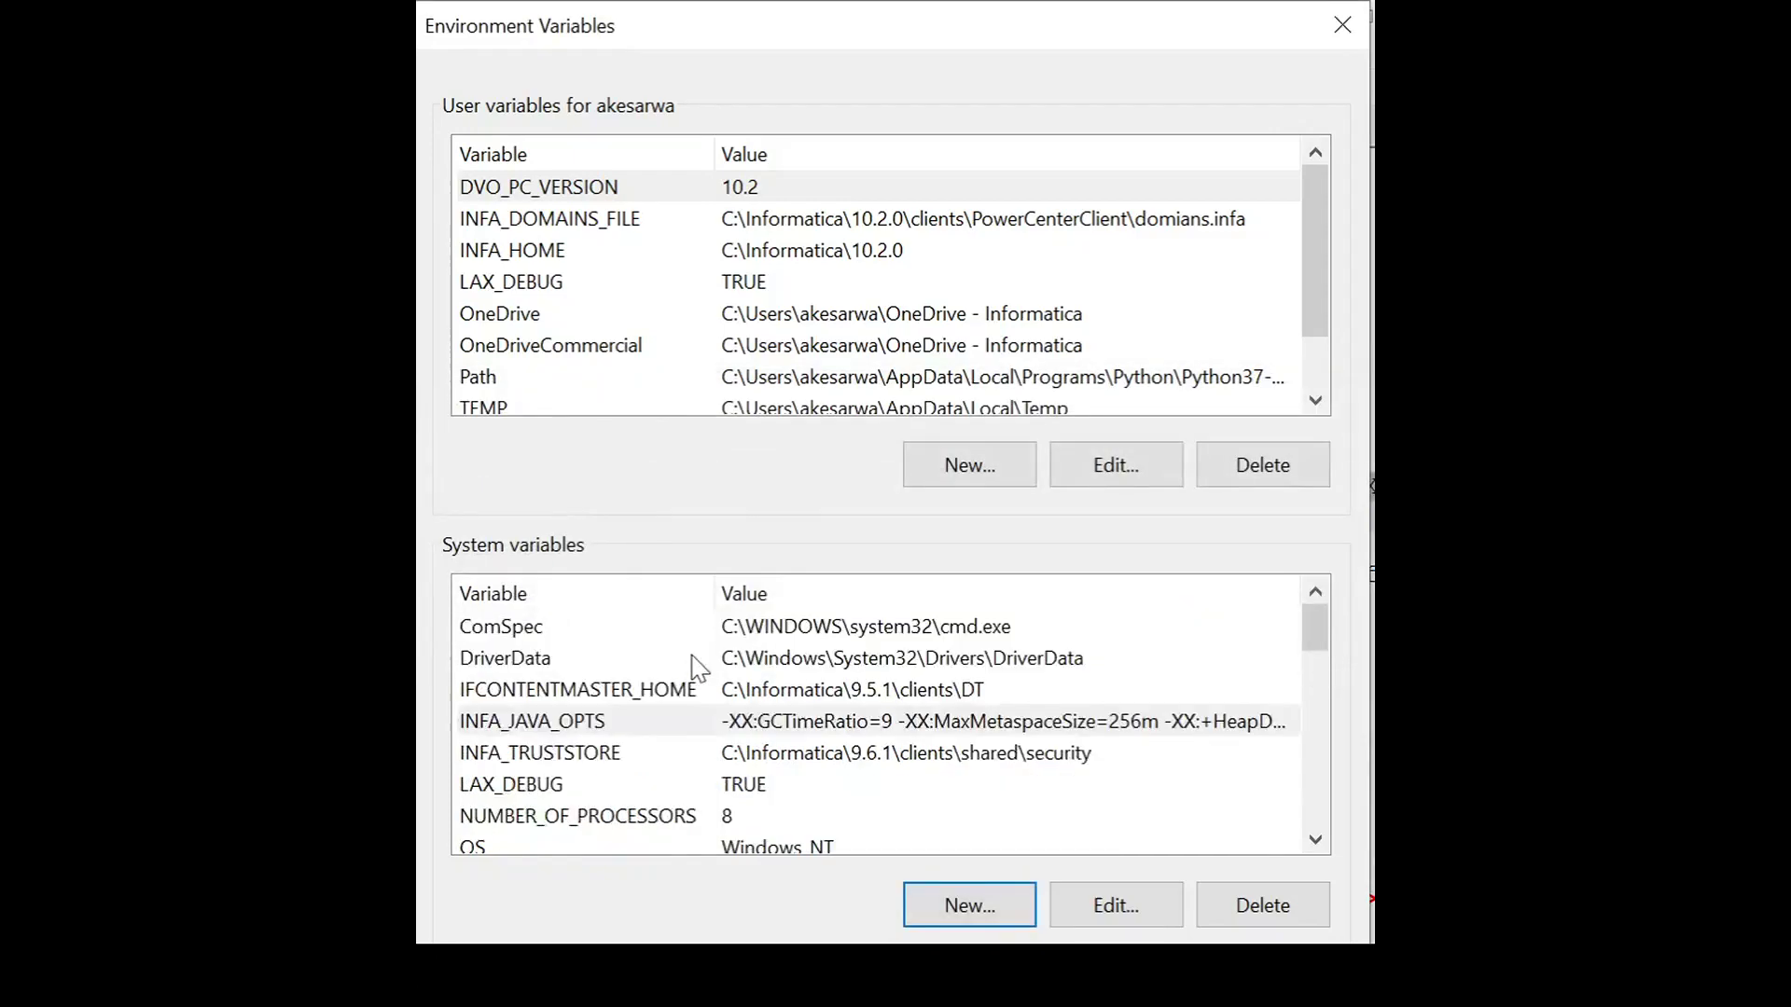
scroll(697, 667, "down", 3)
scroll(697, 667, "up", 3)
left_click(586, 728)
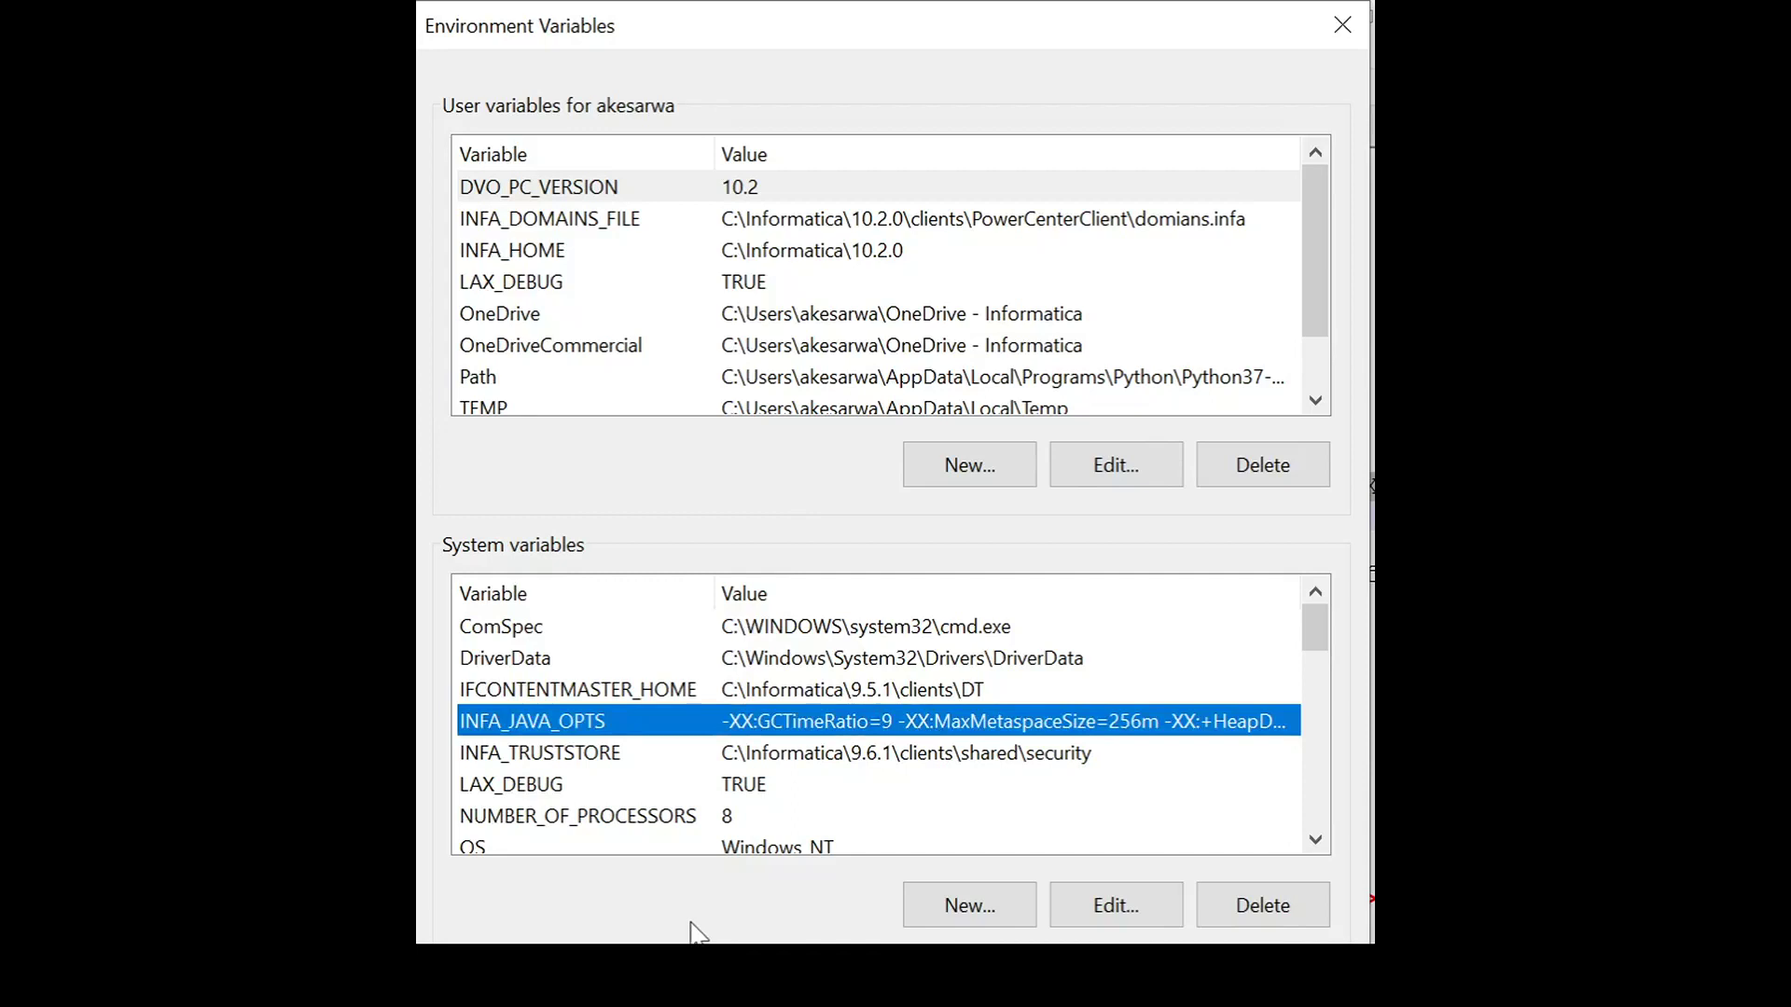
key("alt")
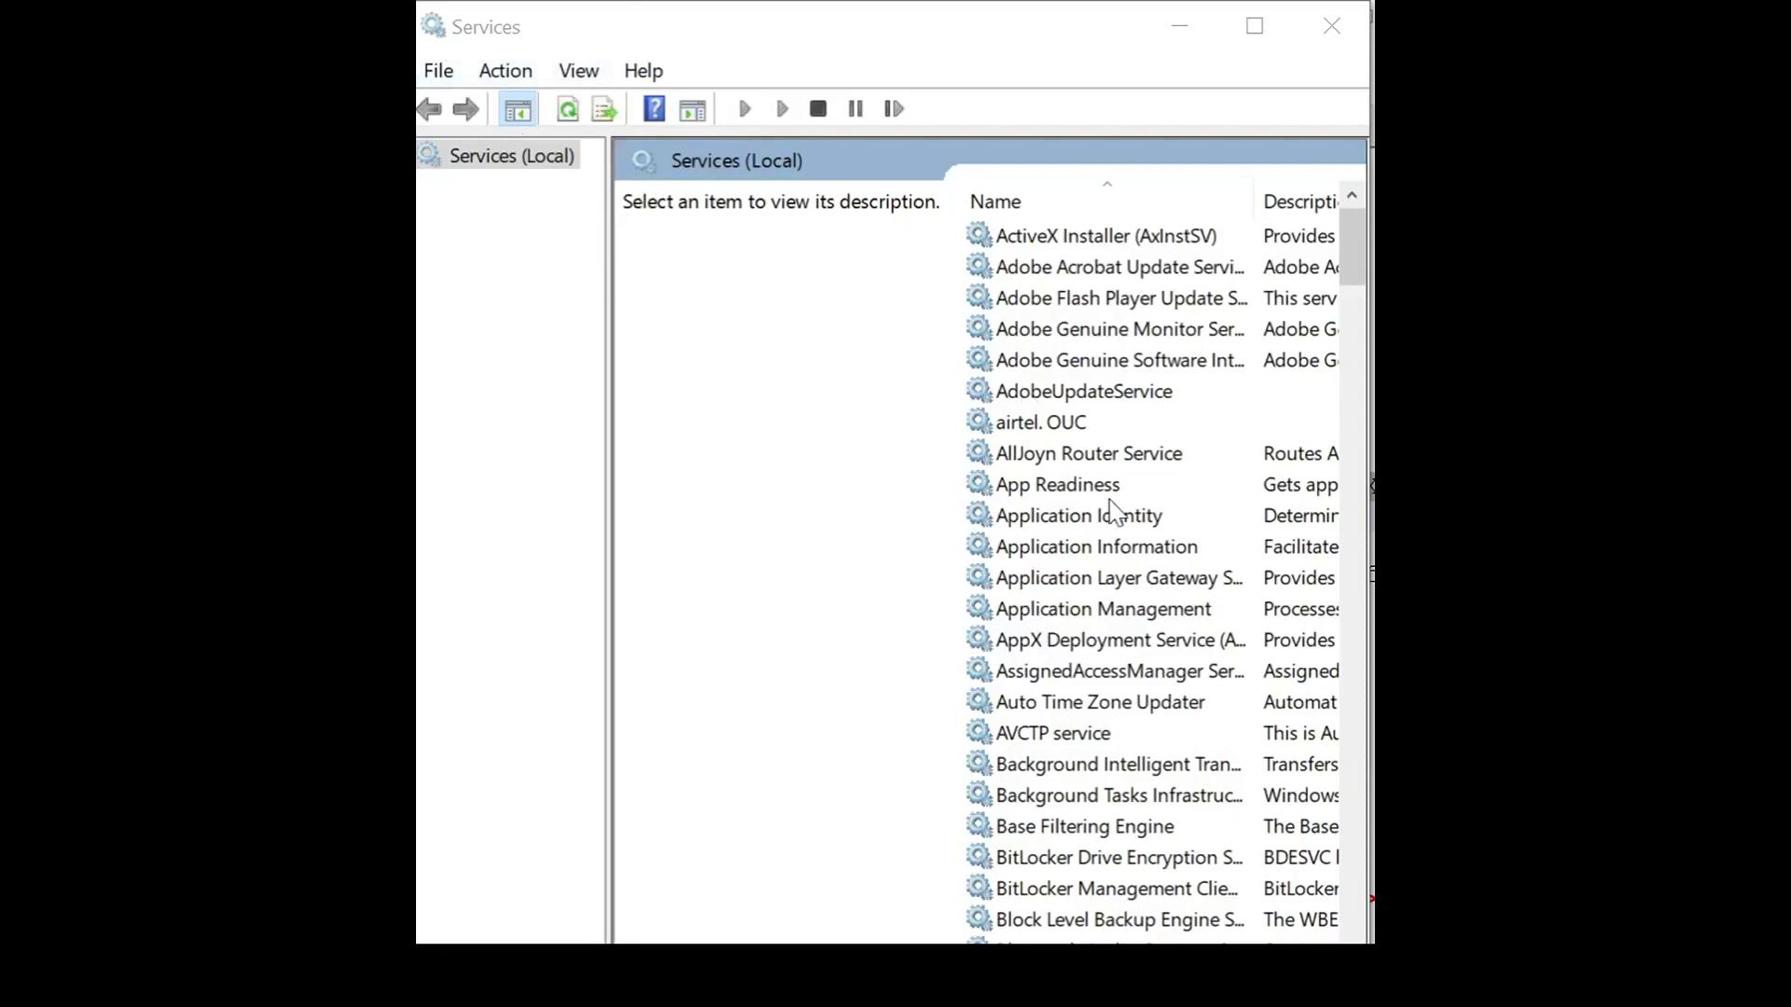
Browse the Services list, viewing details such as Background Tasks Infrastructure Service.
left_click(484, 168)
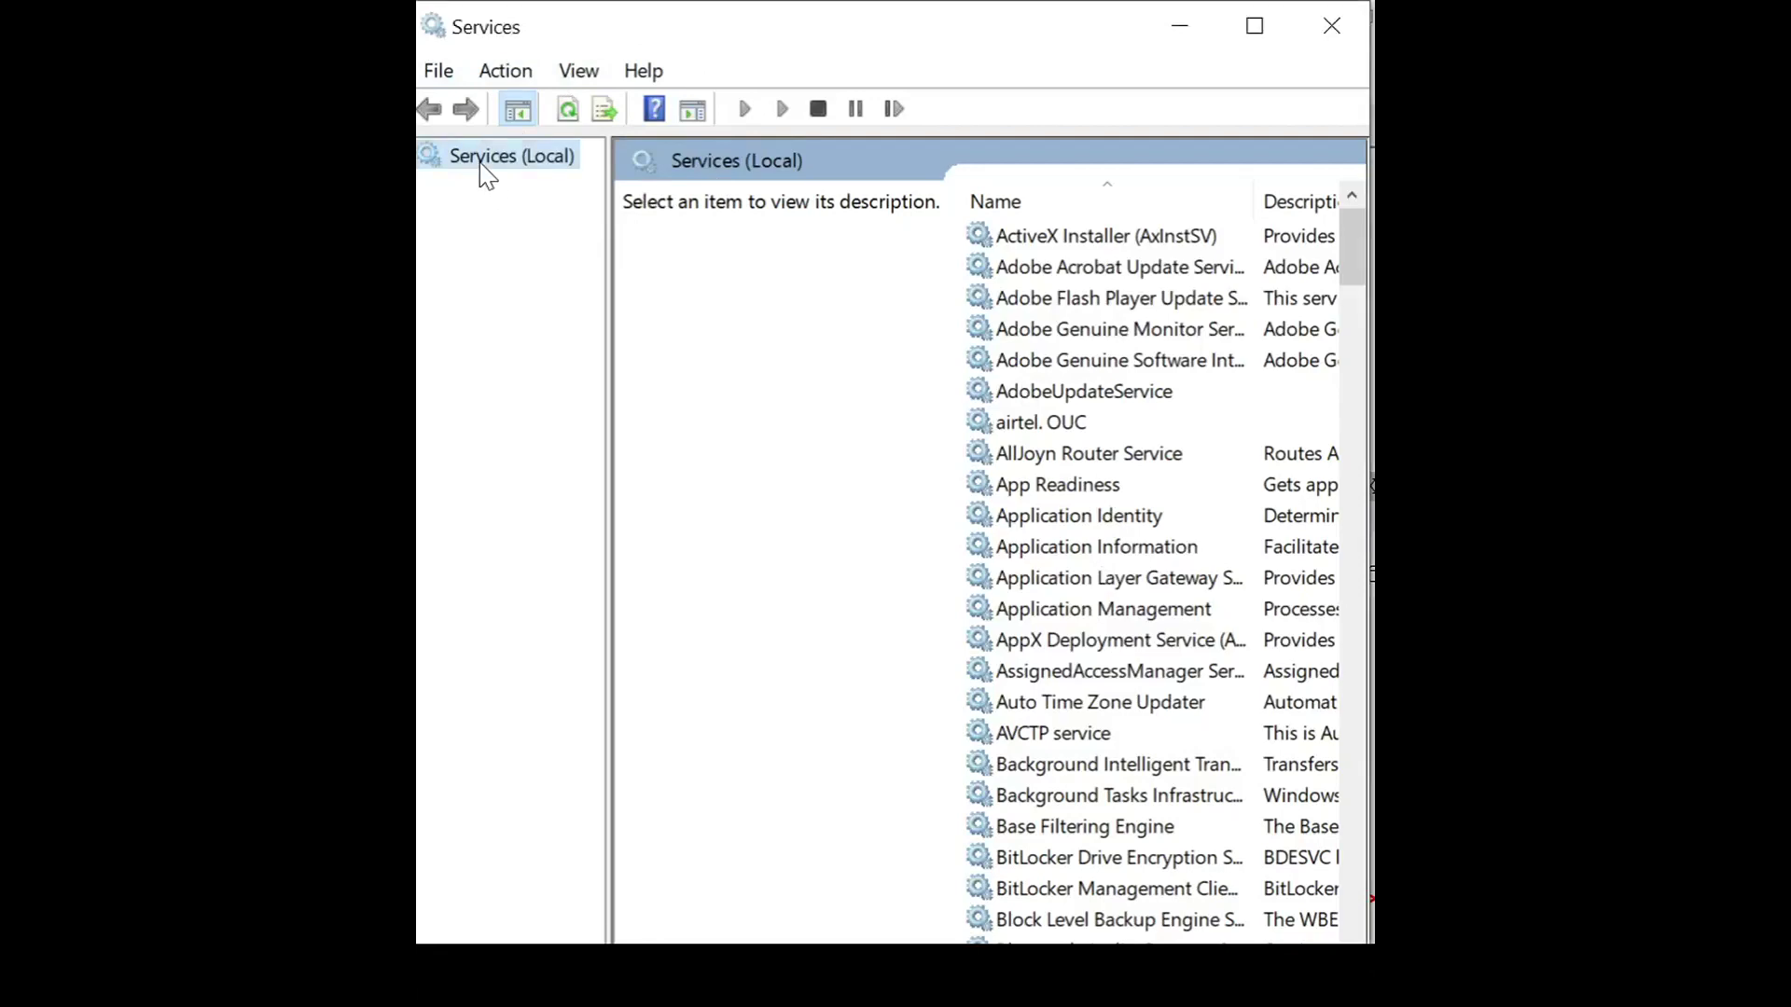
left_click(1125, 272)
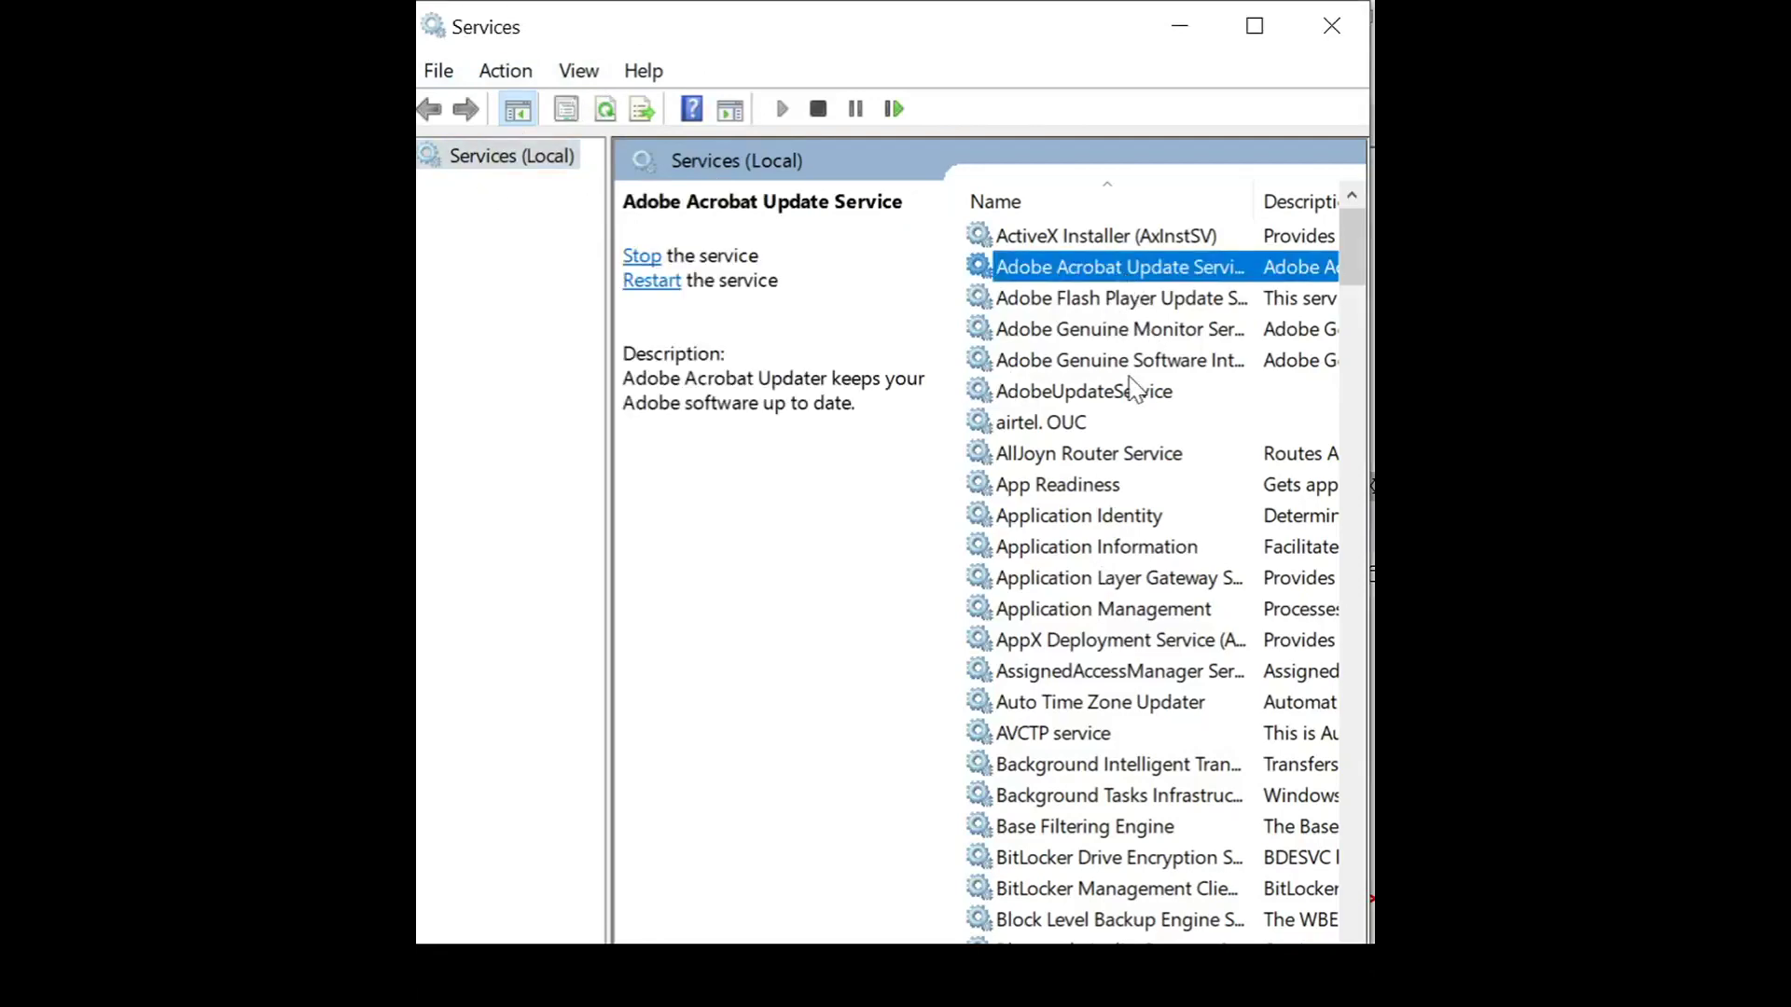
scroll(1125, 576, "down", 5)
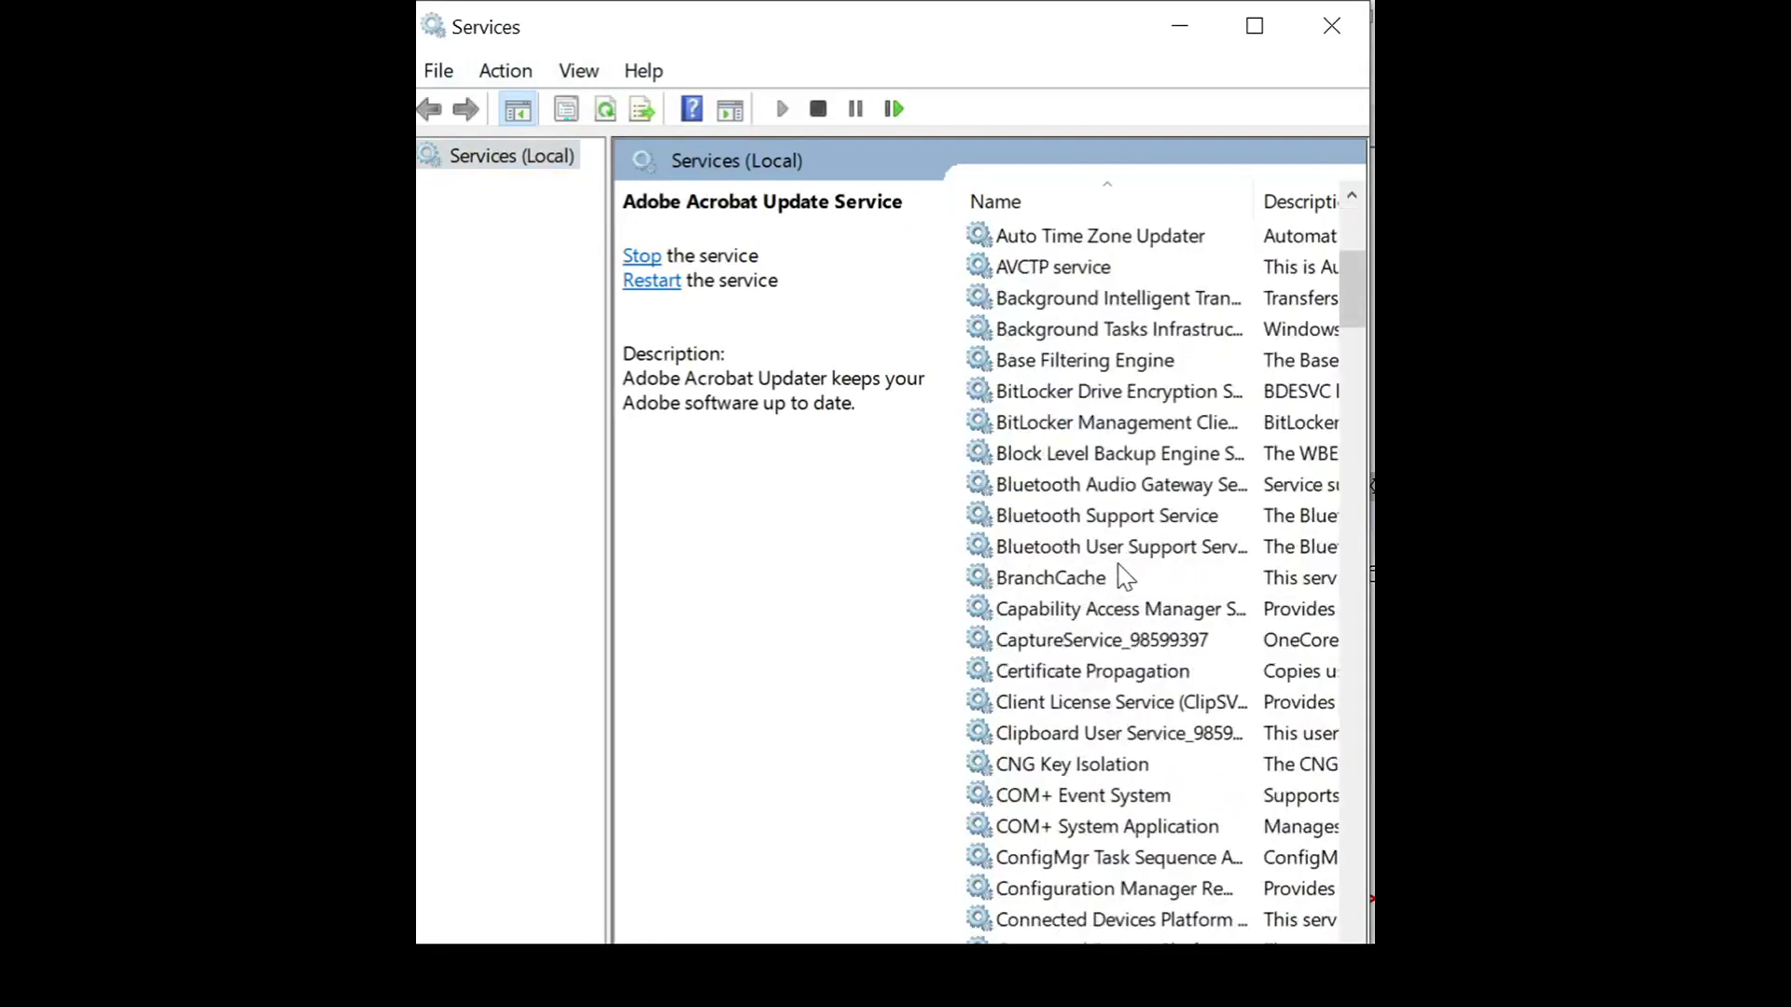
left_click(1063, 334)
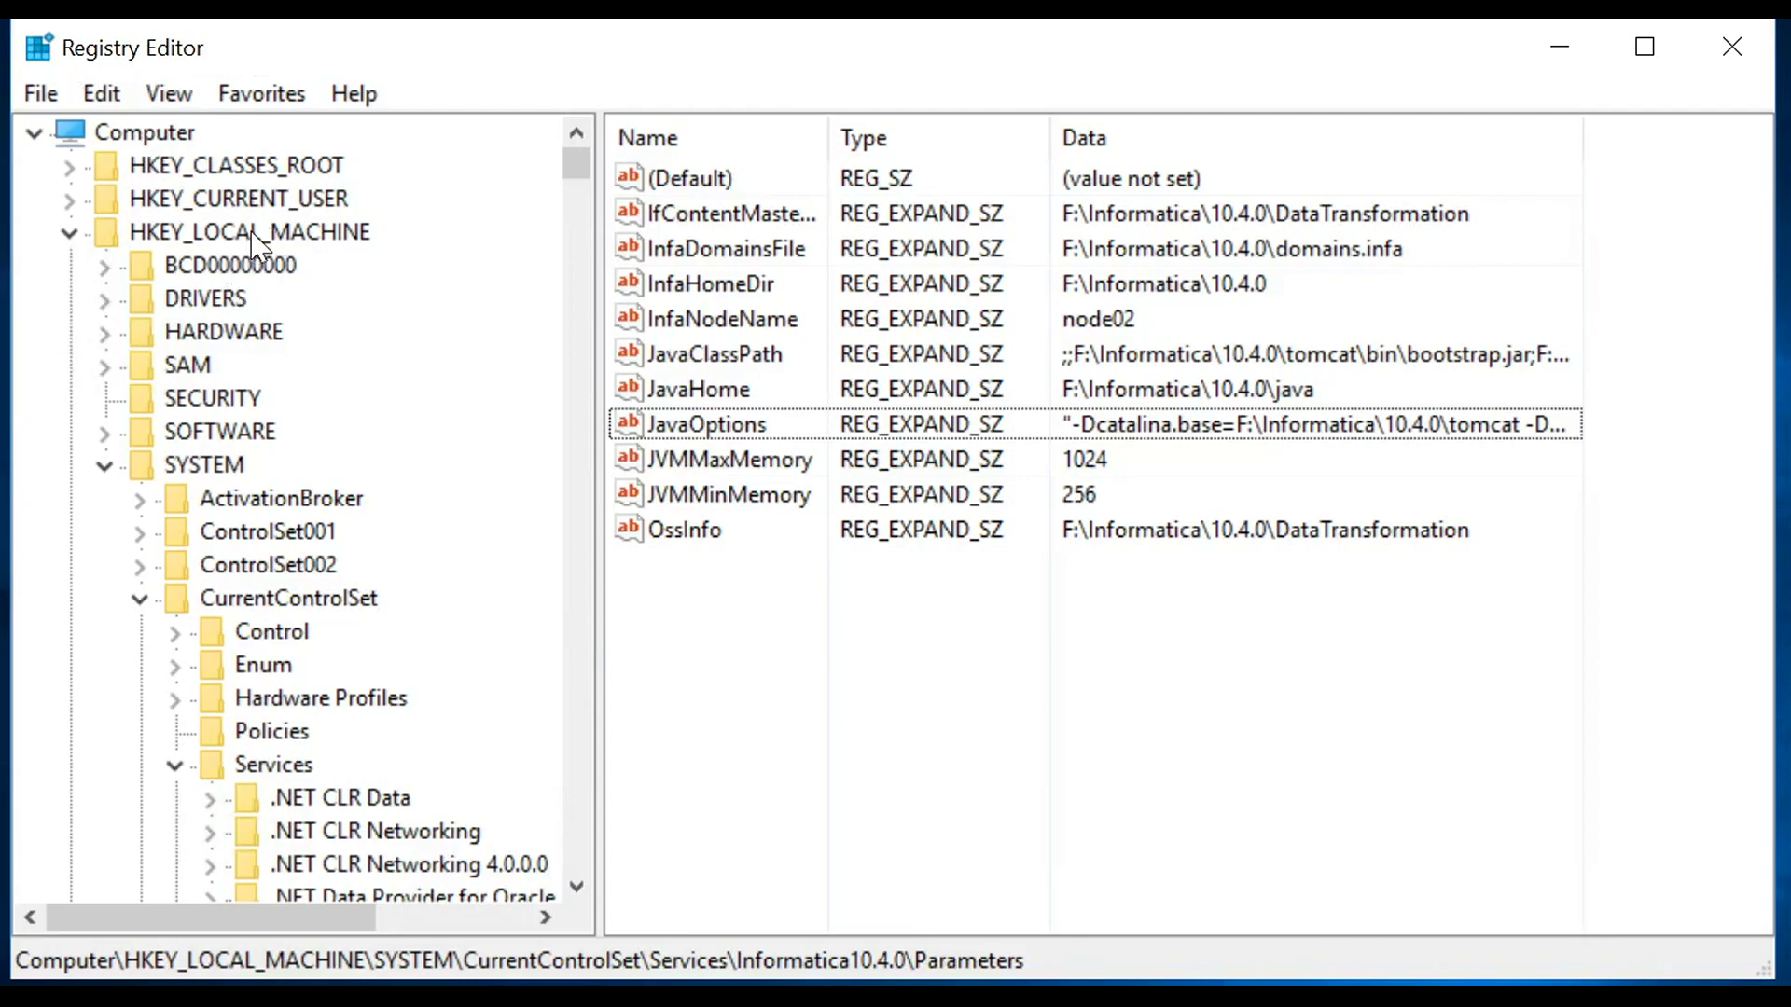
left_click(289, 234)
left_click(207, 469)
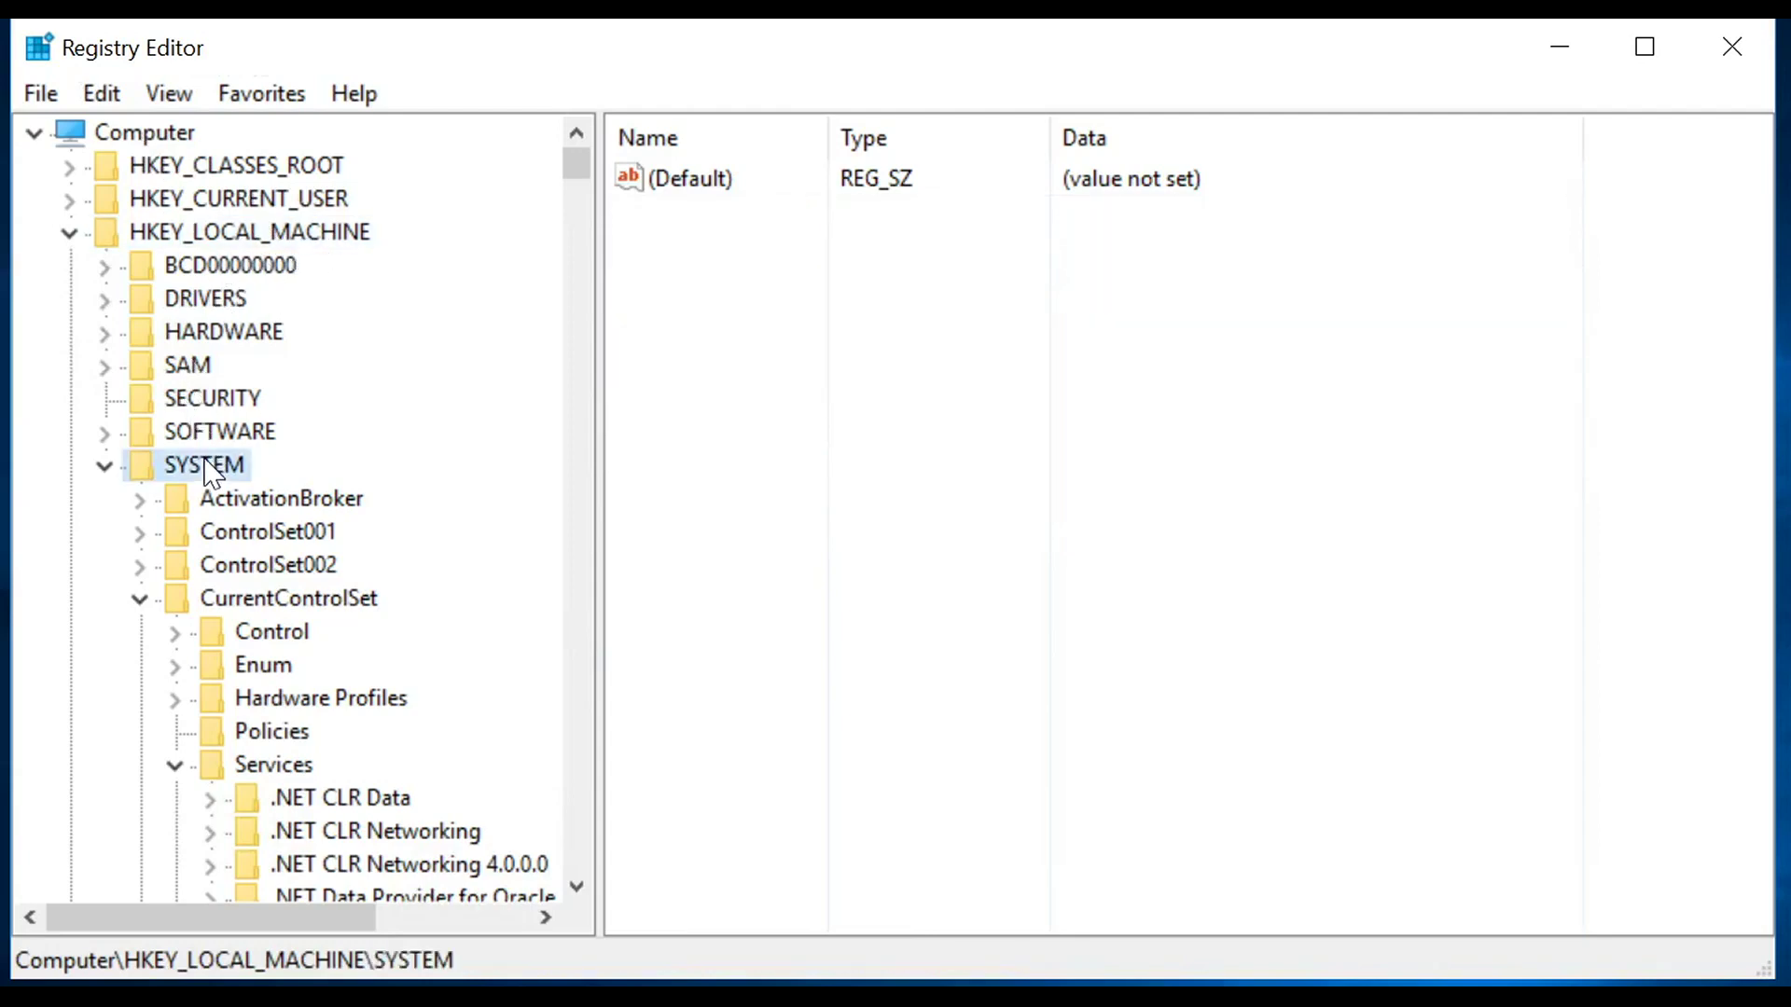
left_click(295, 608)
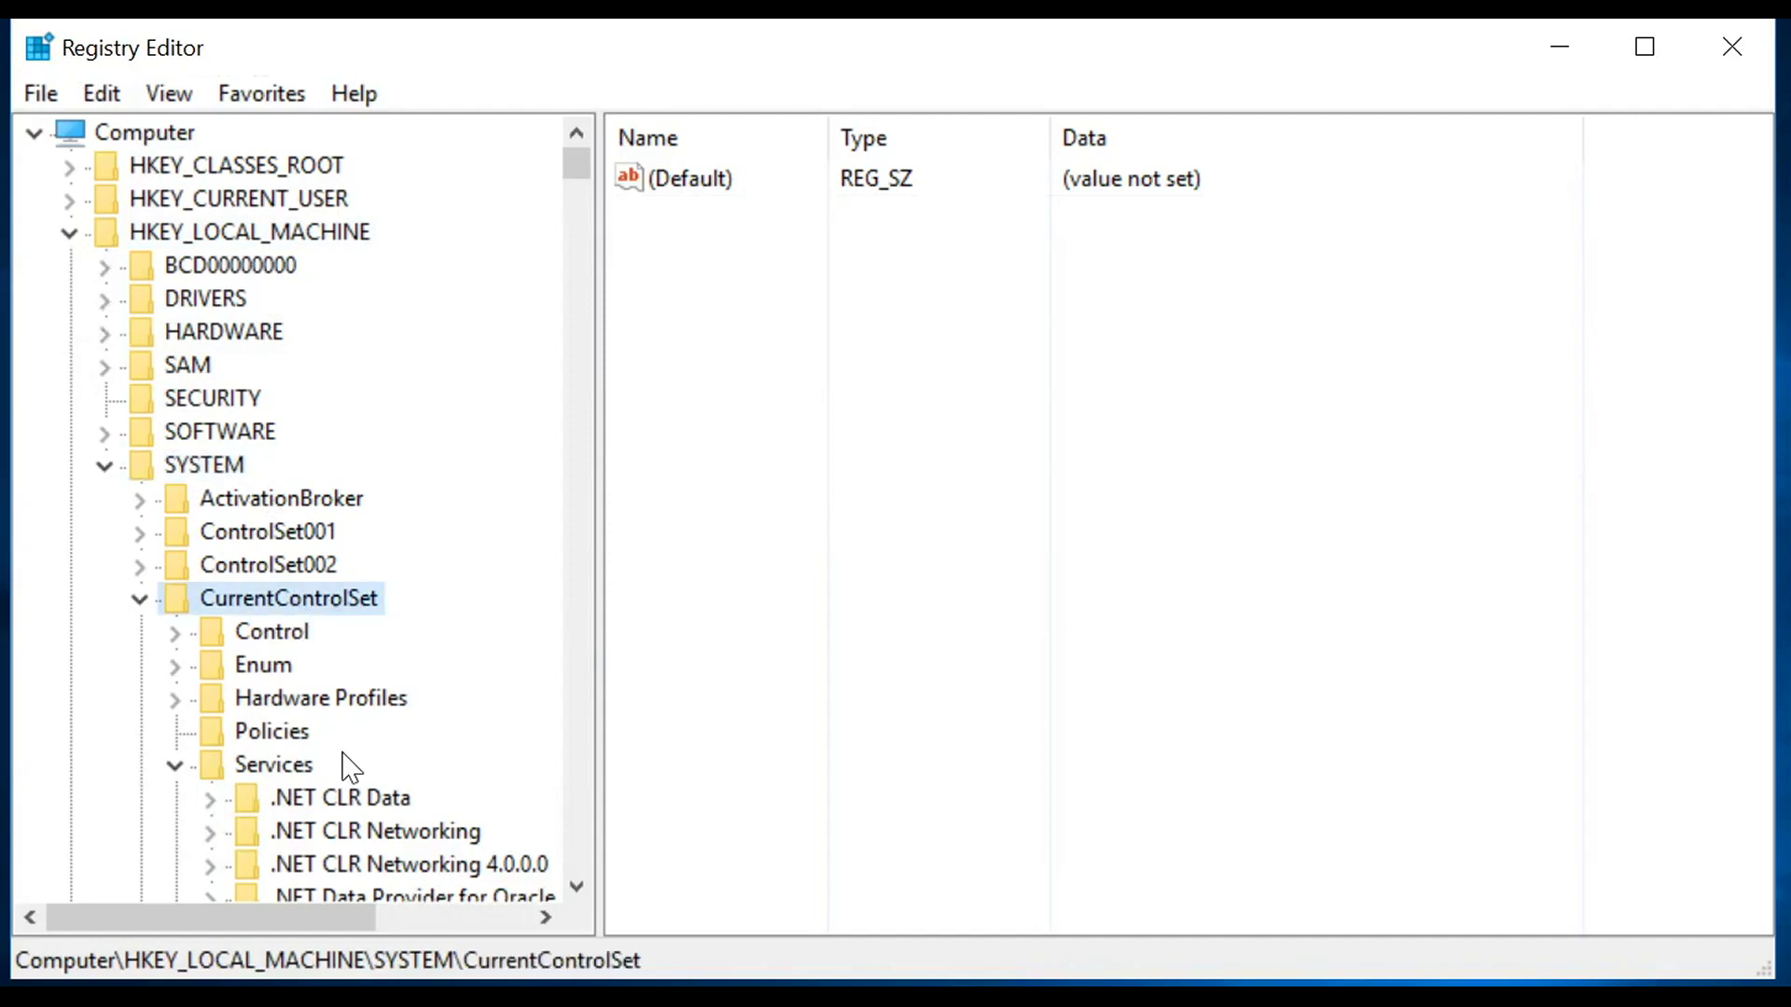
left_click(274, 769)
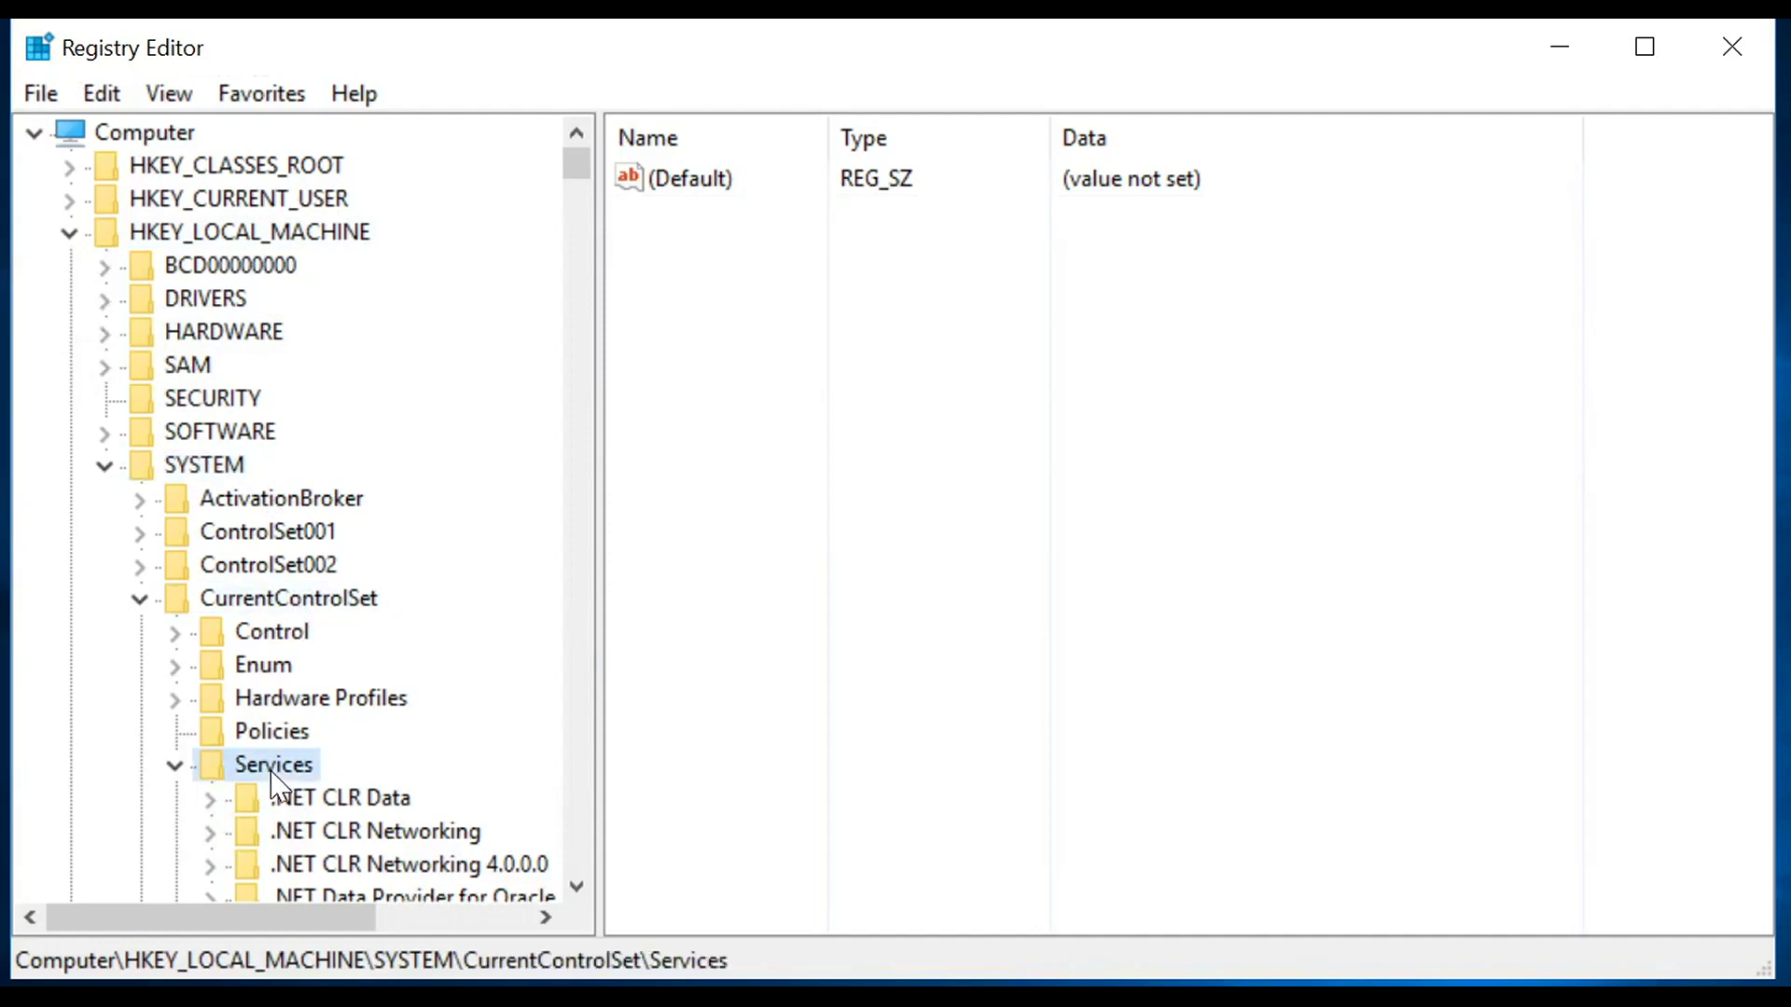
left_click(371, 816)
scroll(372, 816, "down", 14)
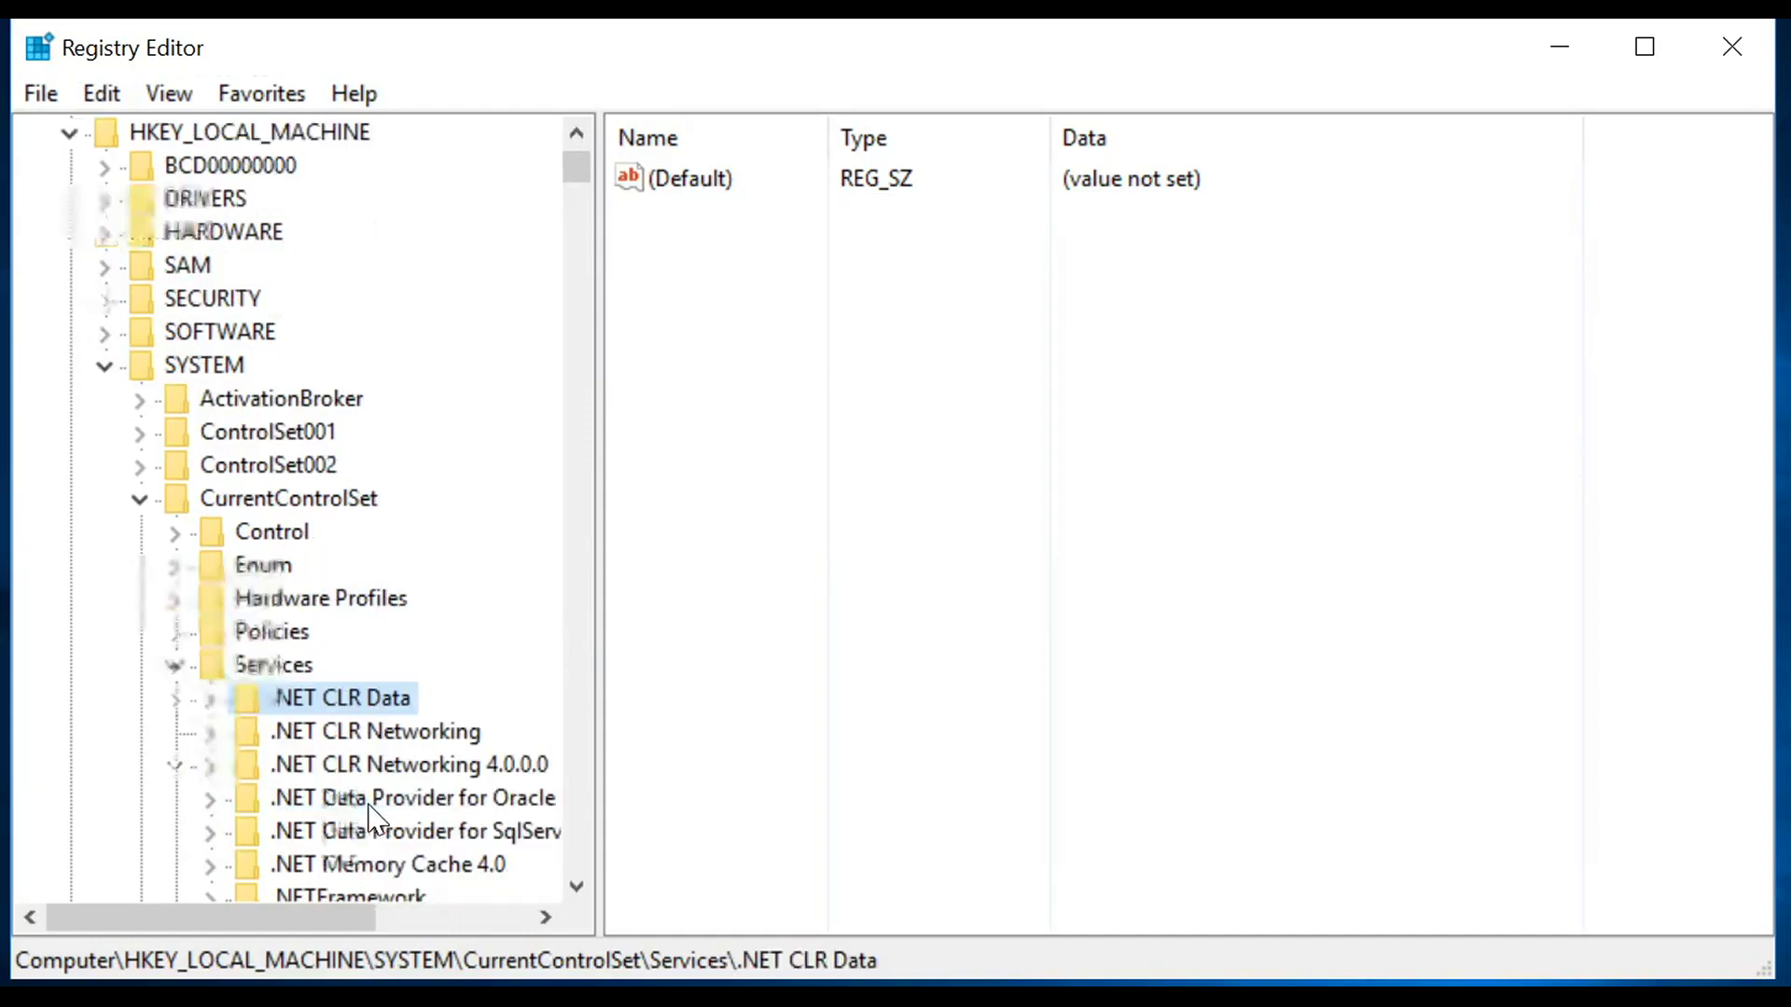
scroll(373, 821, "down", 10)
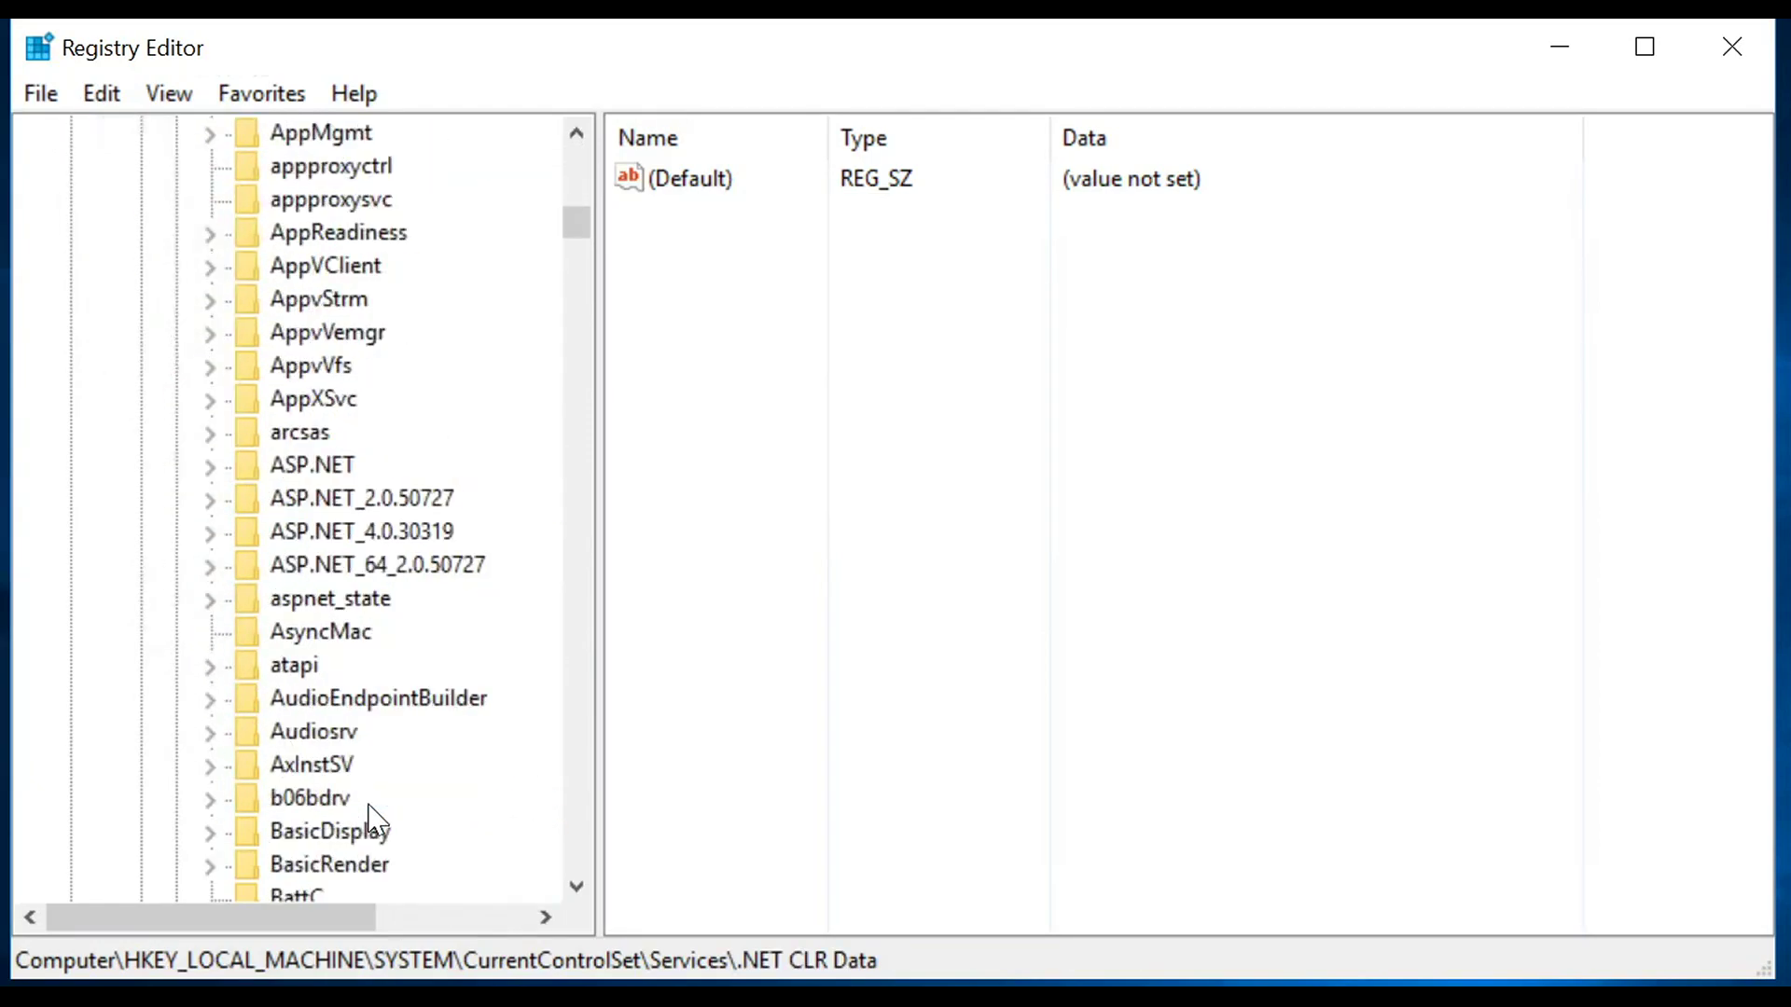
scroll(376, 819, "down", 2)
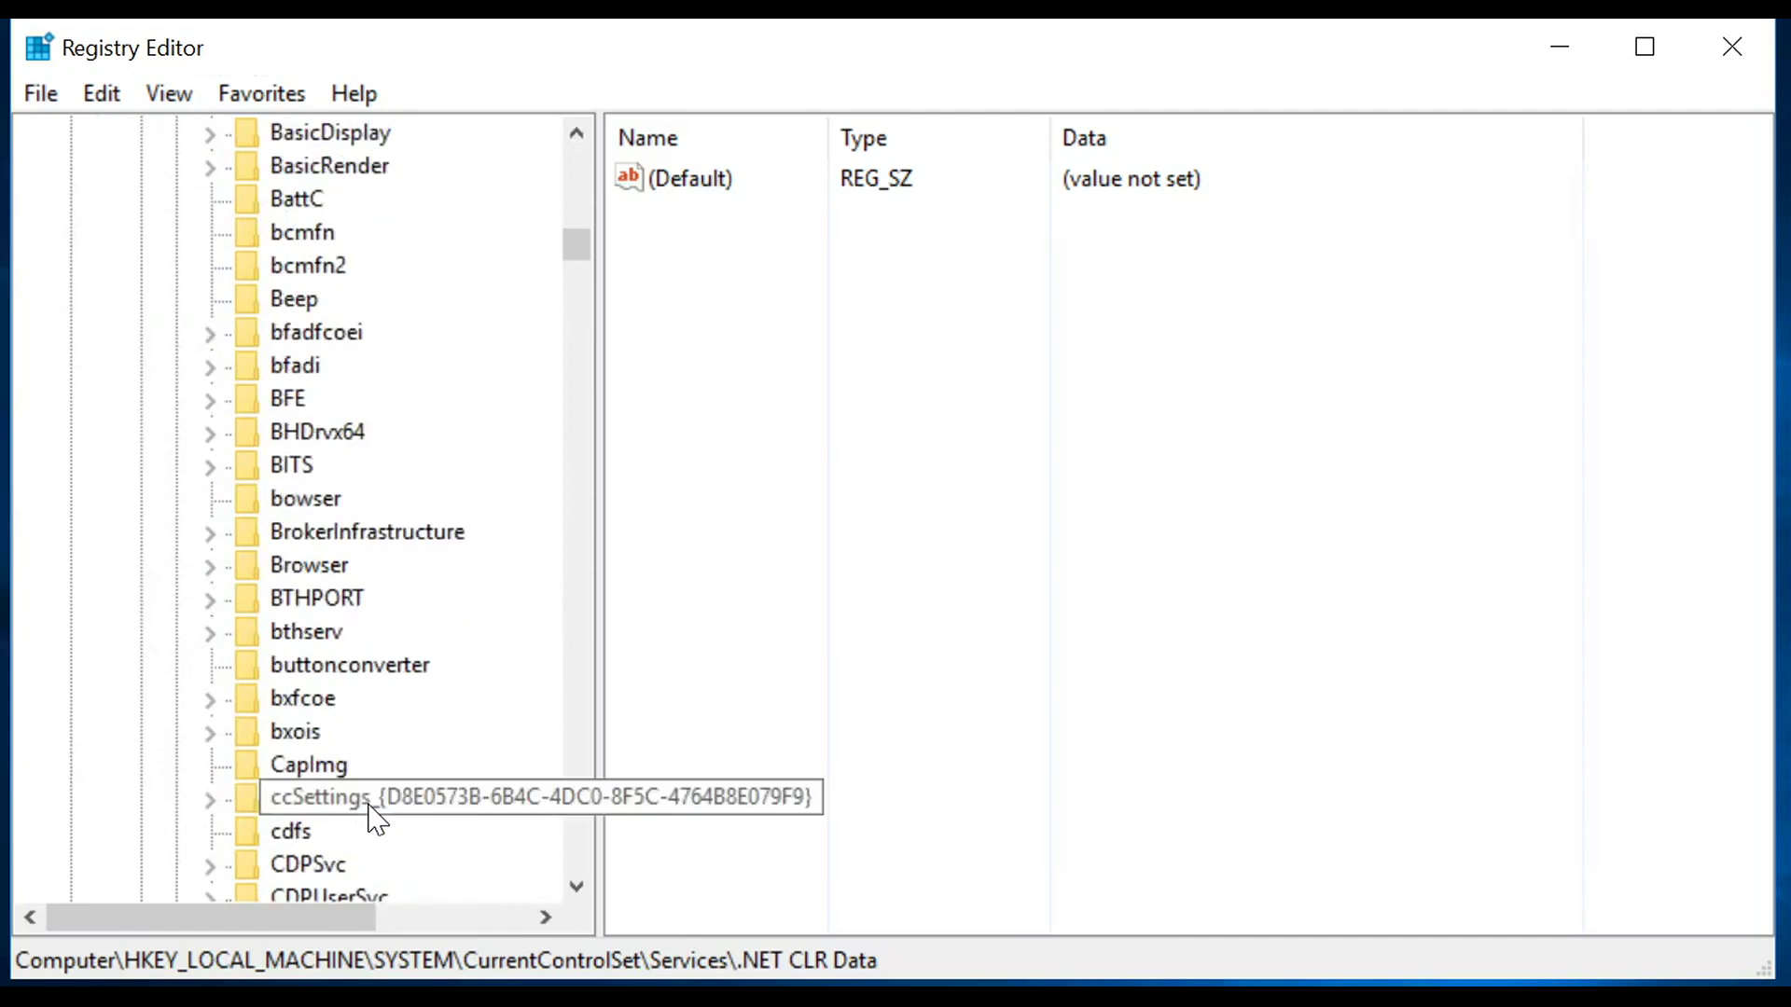
scroll(376, 819, "down", 7)
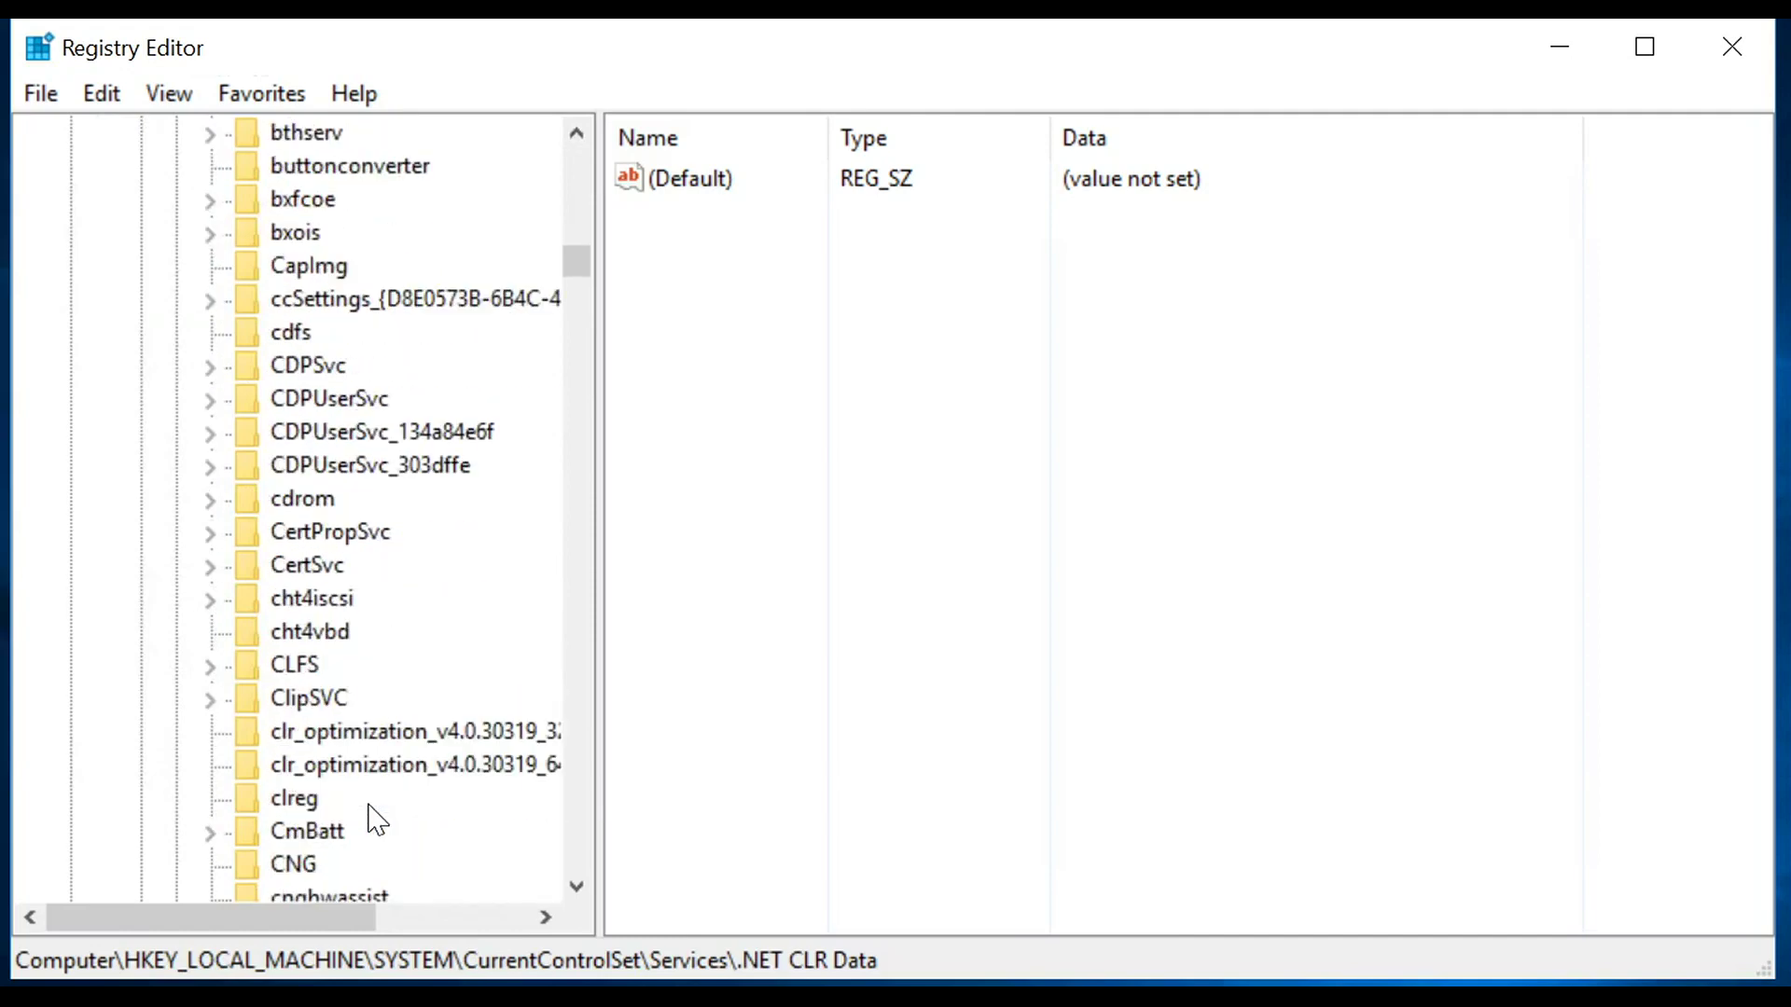
scroll(373, 821, "down", 9)
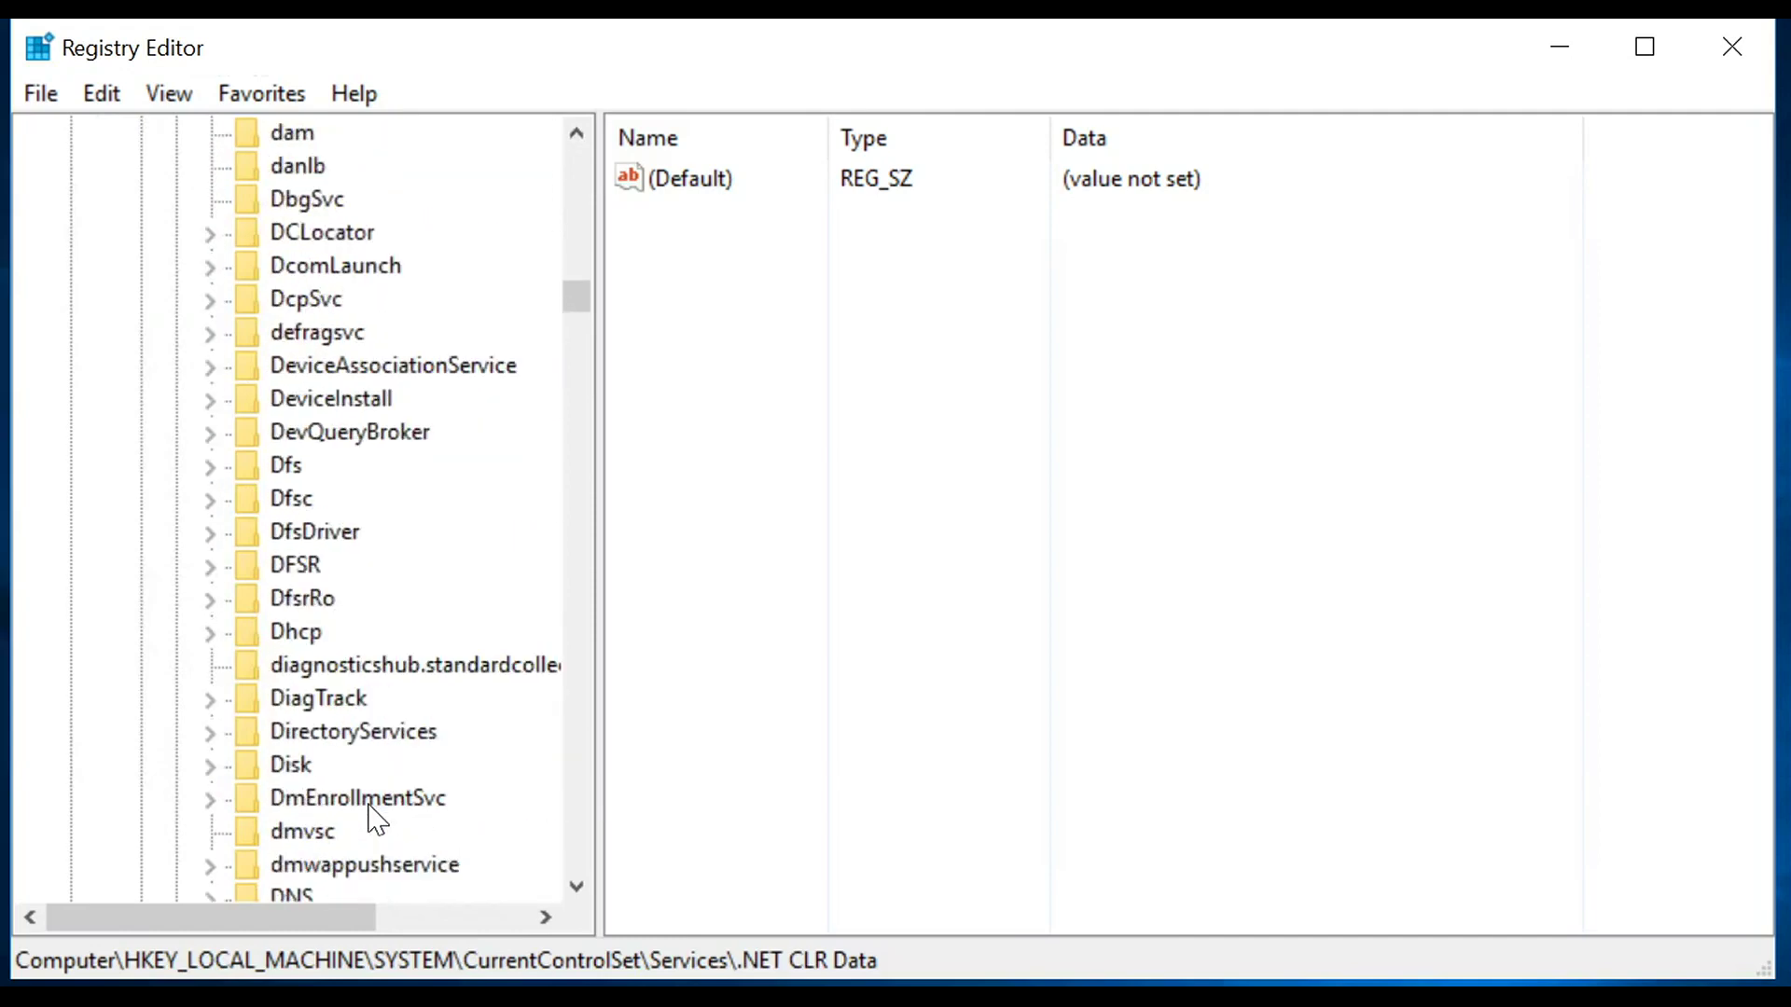
scroll(376, 819, "down", 2)
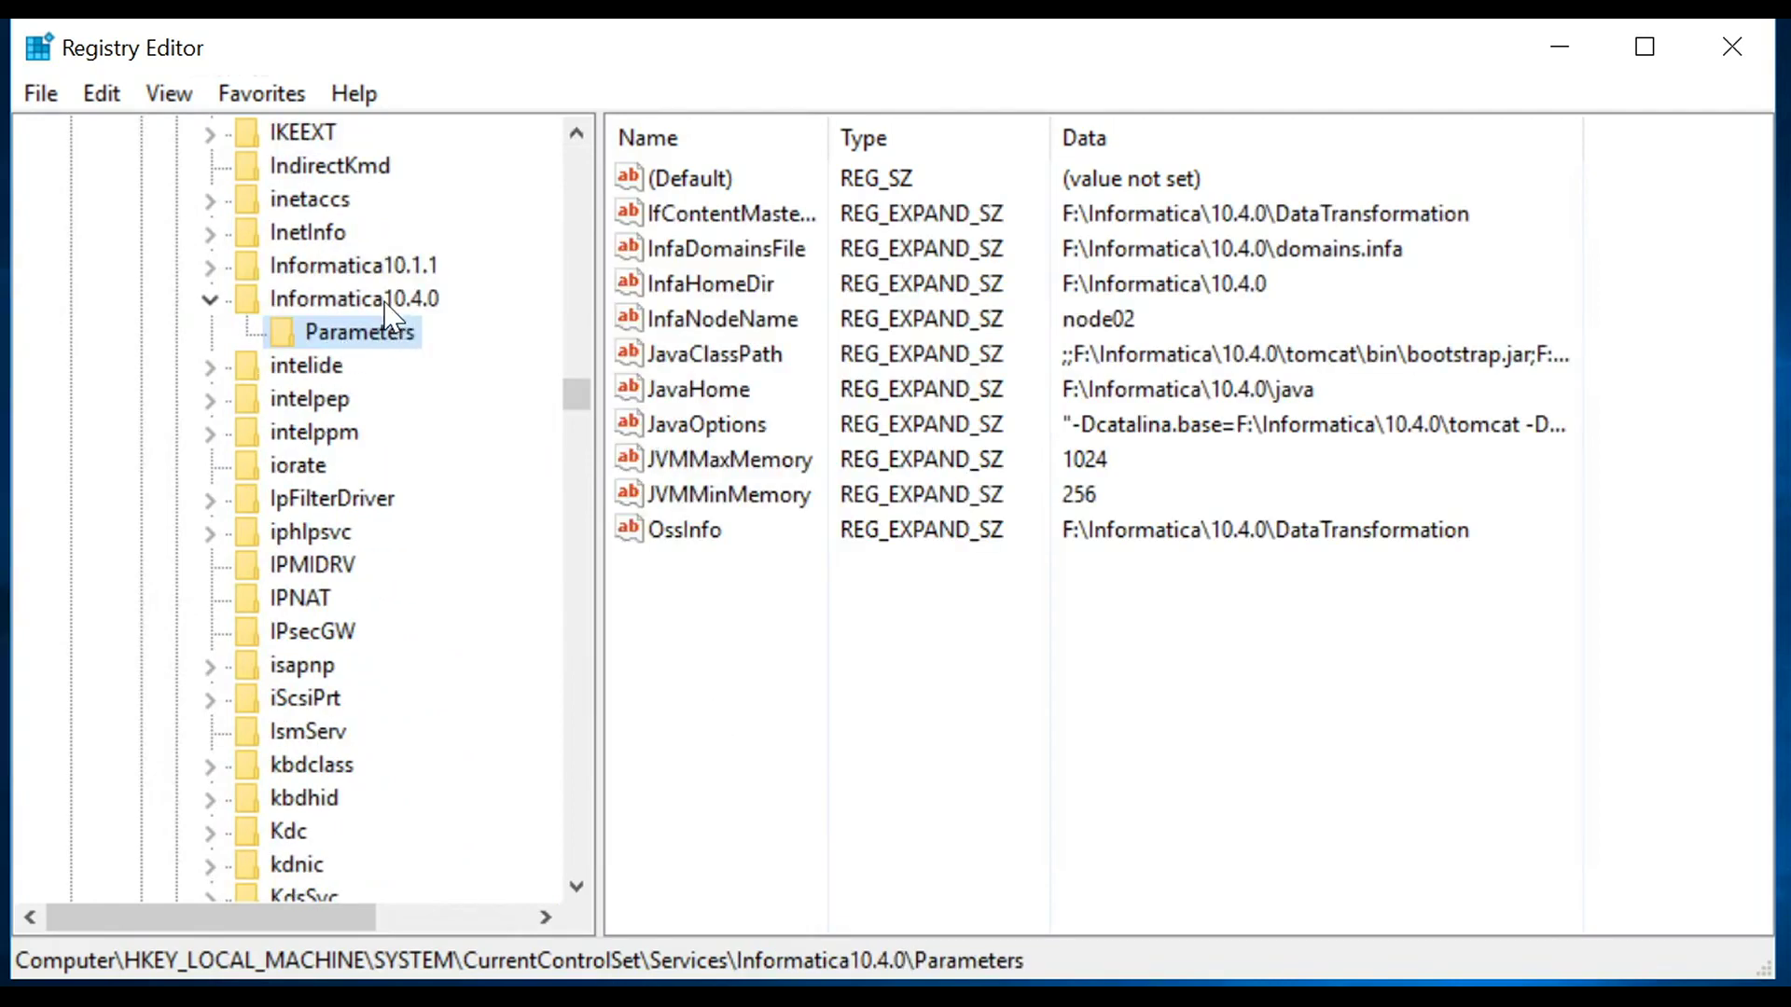
Append -Dinfa.masterUpdateTimeInterval=25000 to the Informatica10.4.0 Parameters JavaOptions registry value.
left_click(390, 300)
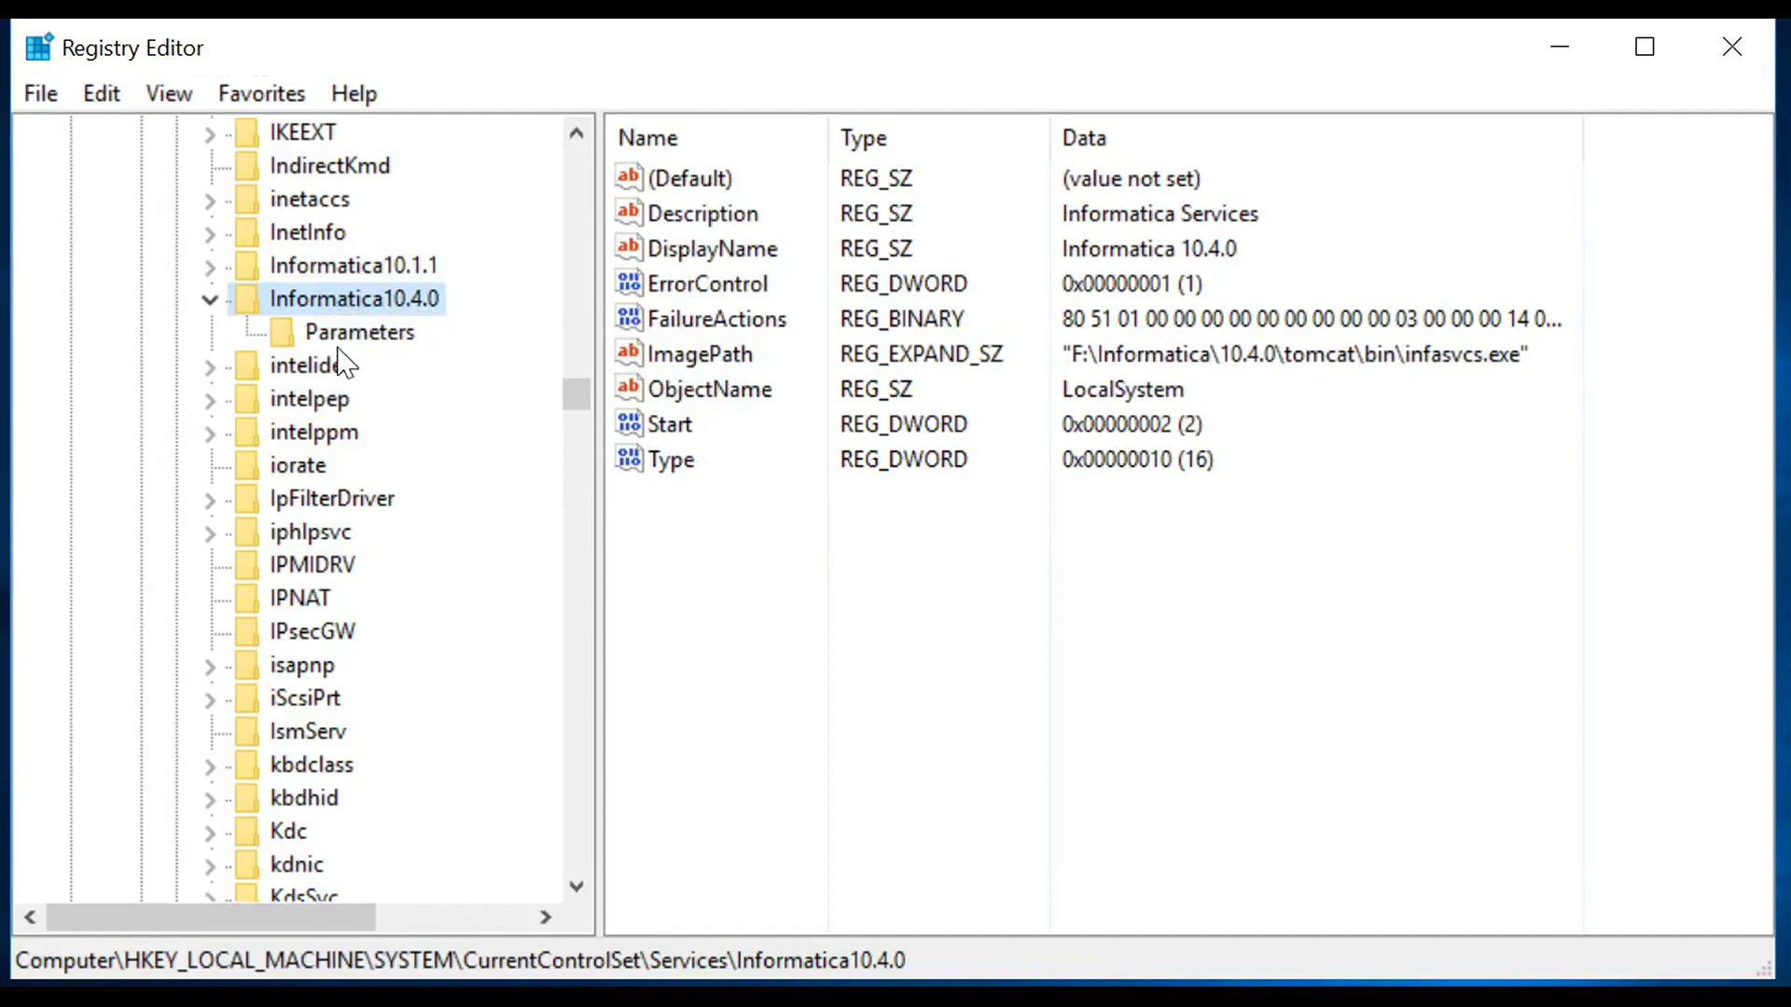
left_click(367, 339)
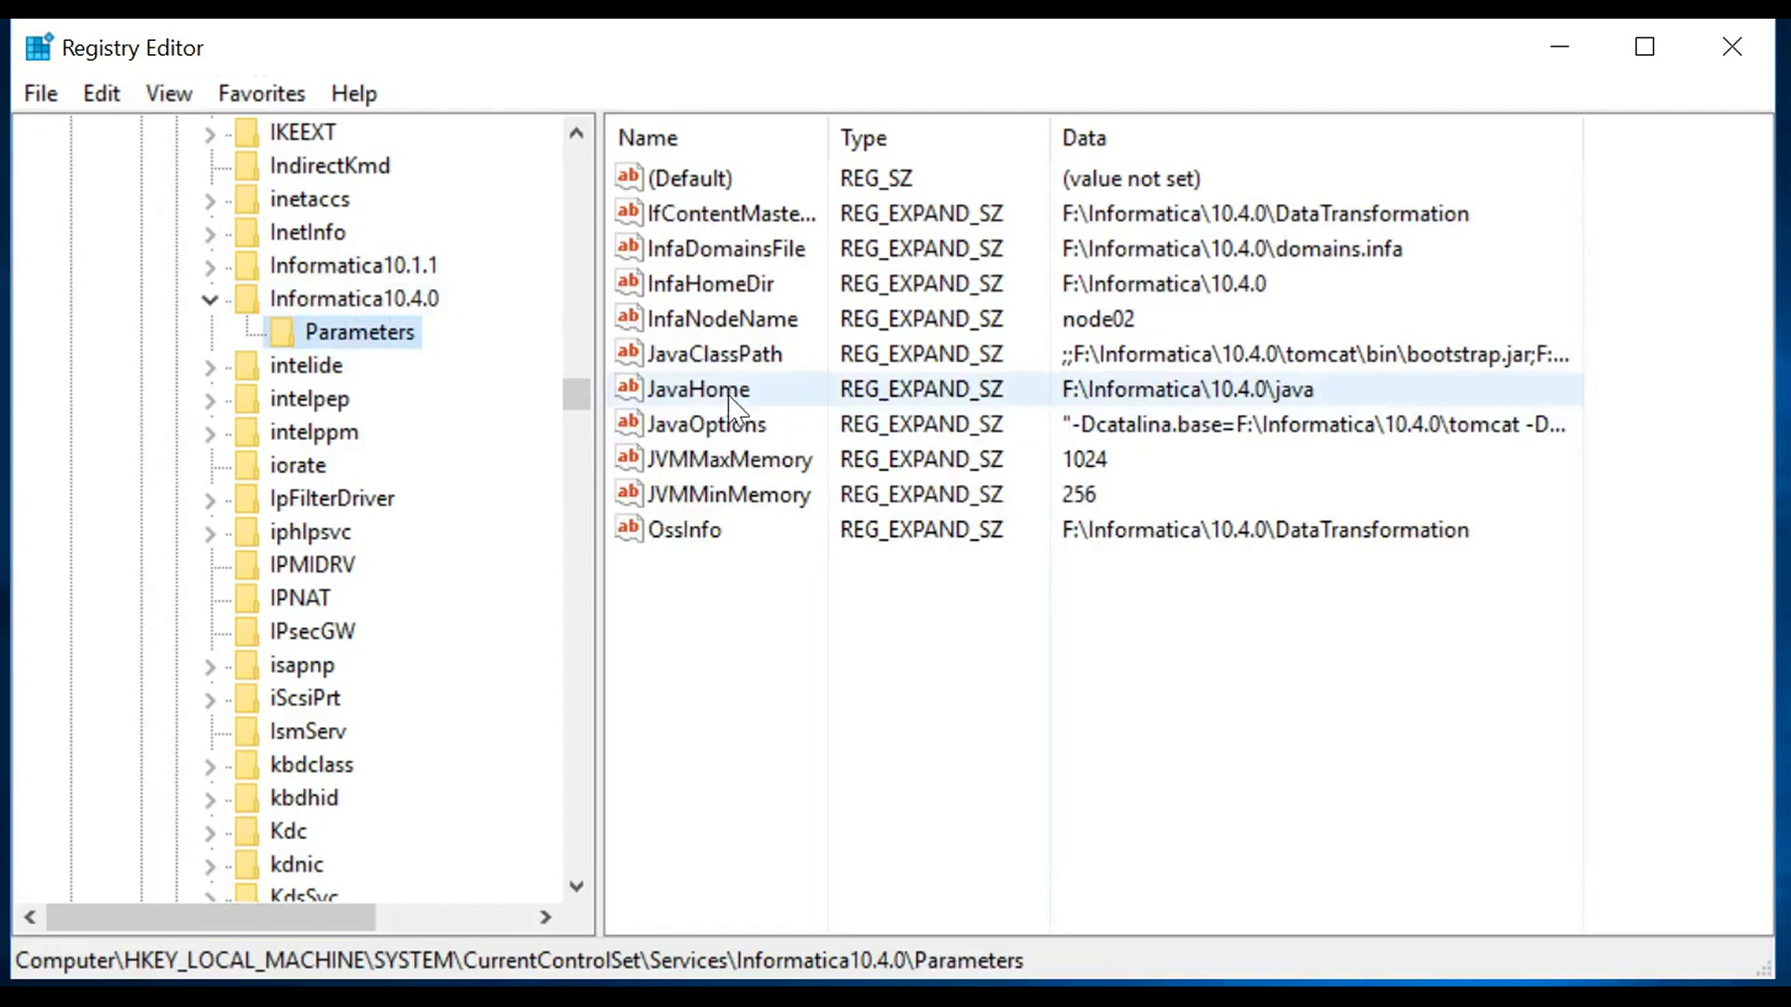
left_click(752, 427)
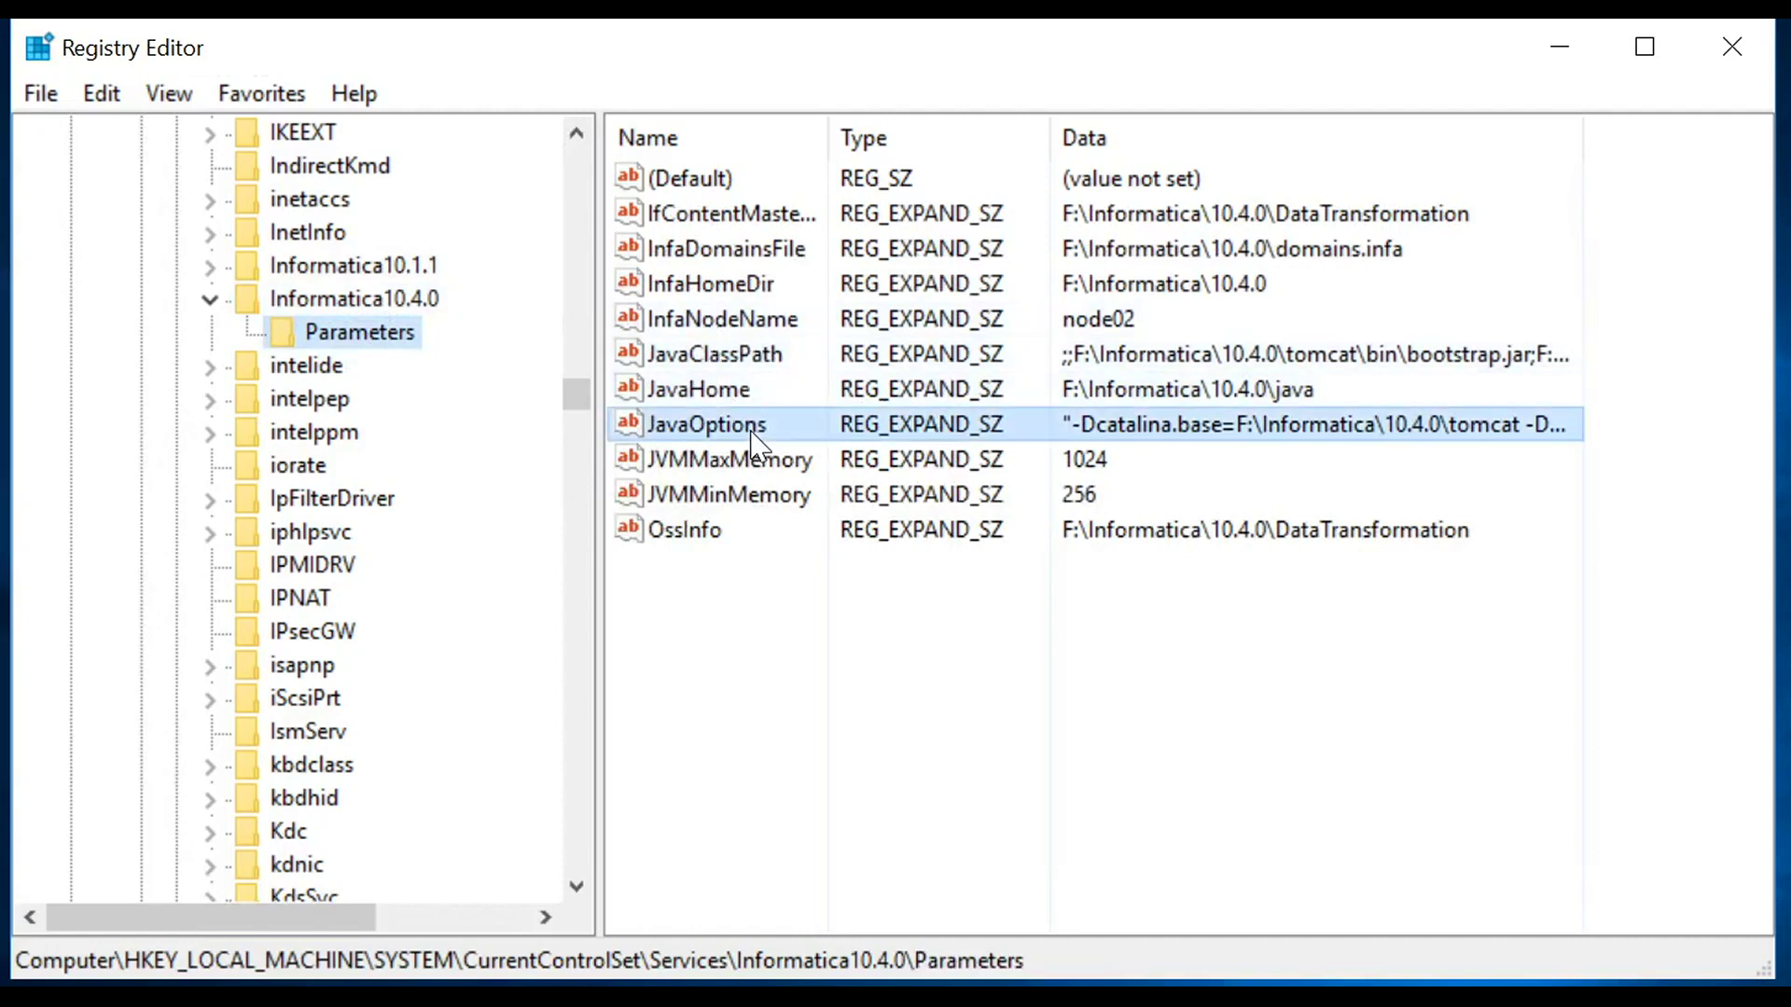
double_click(757, 429)
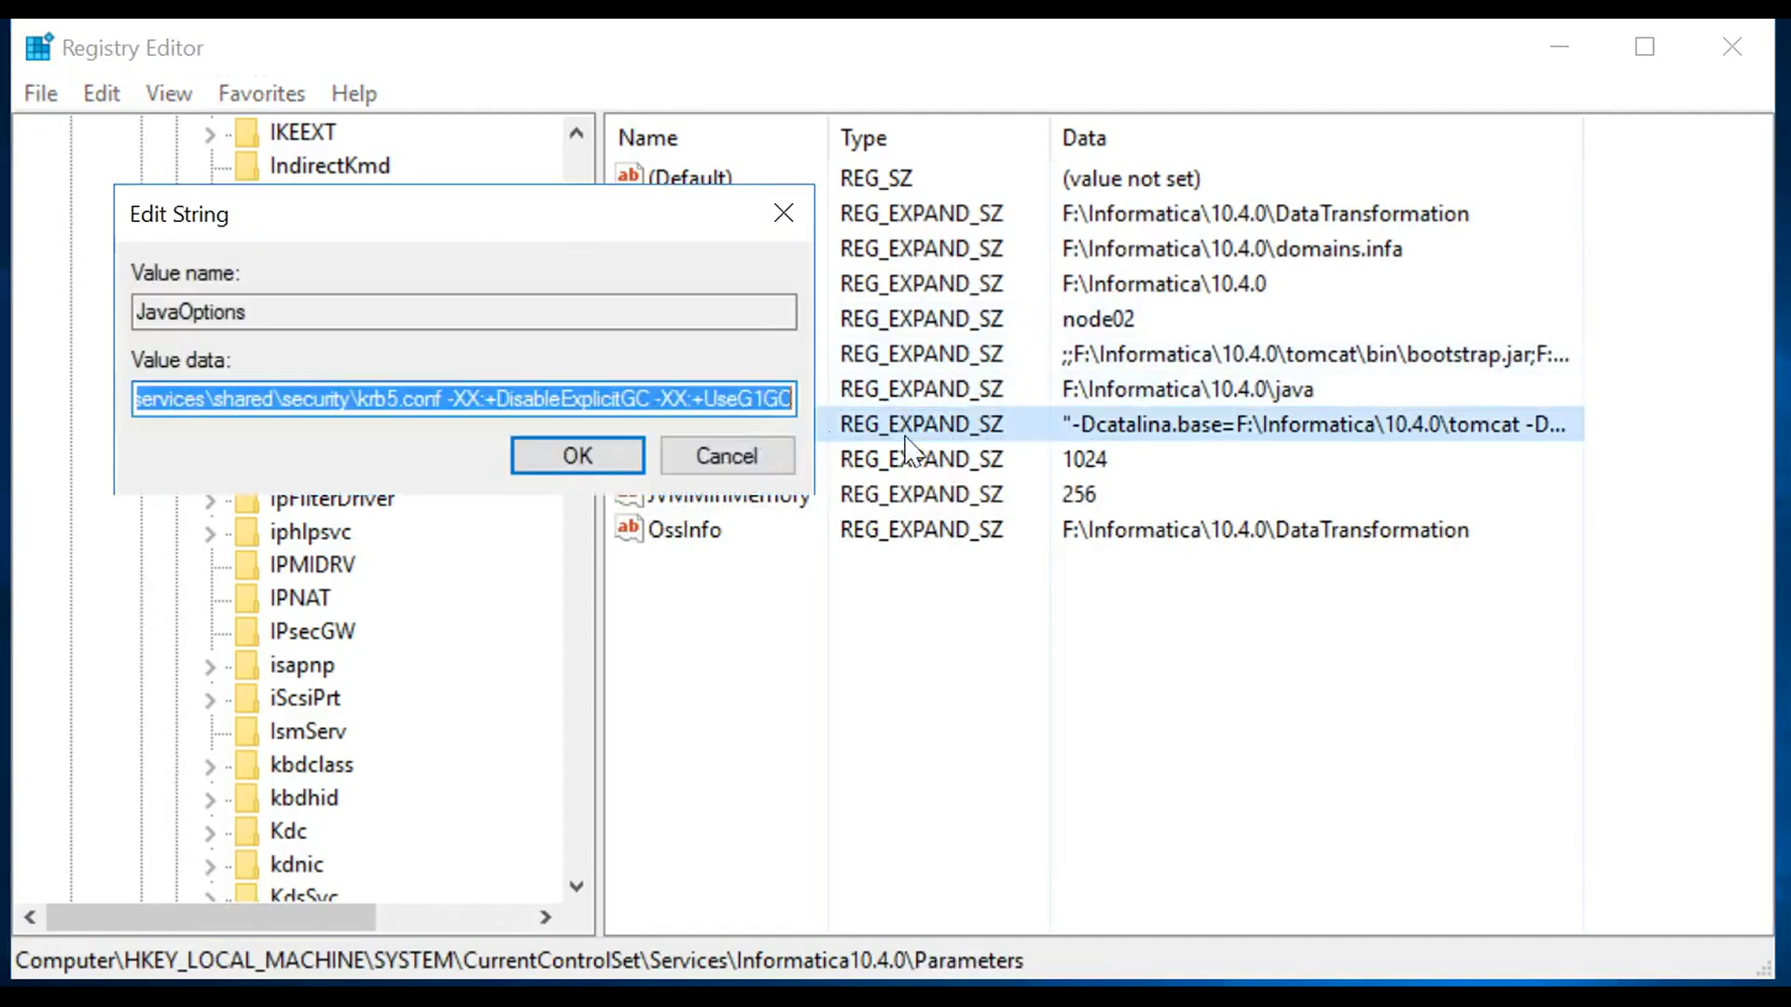
left_click_drag(539, 210, 993, 219)
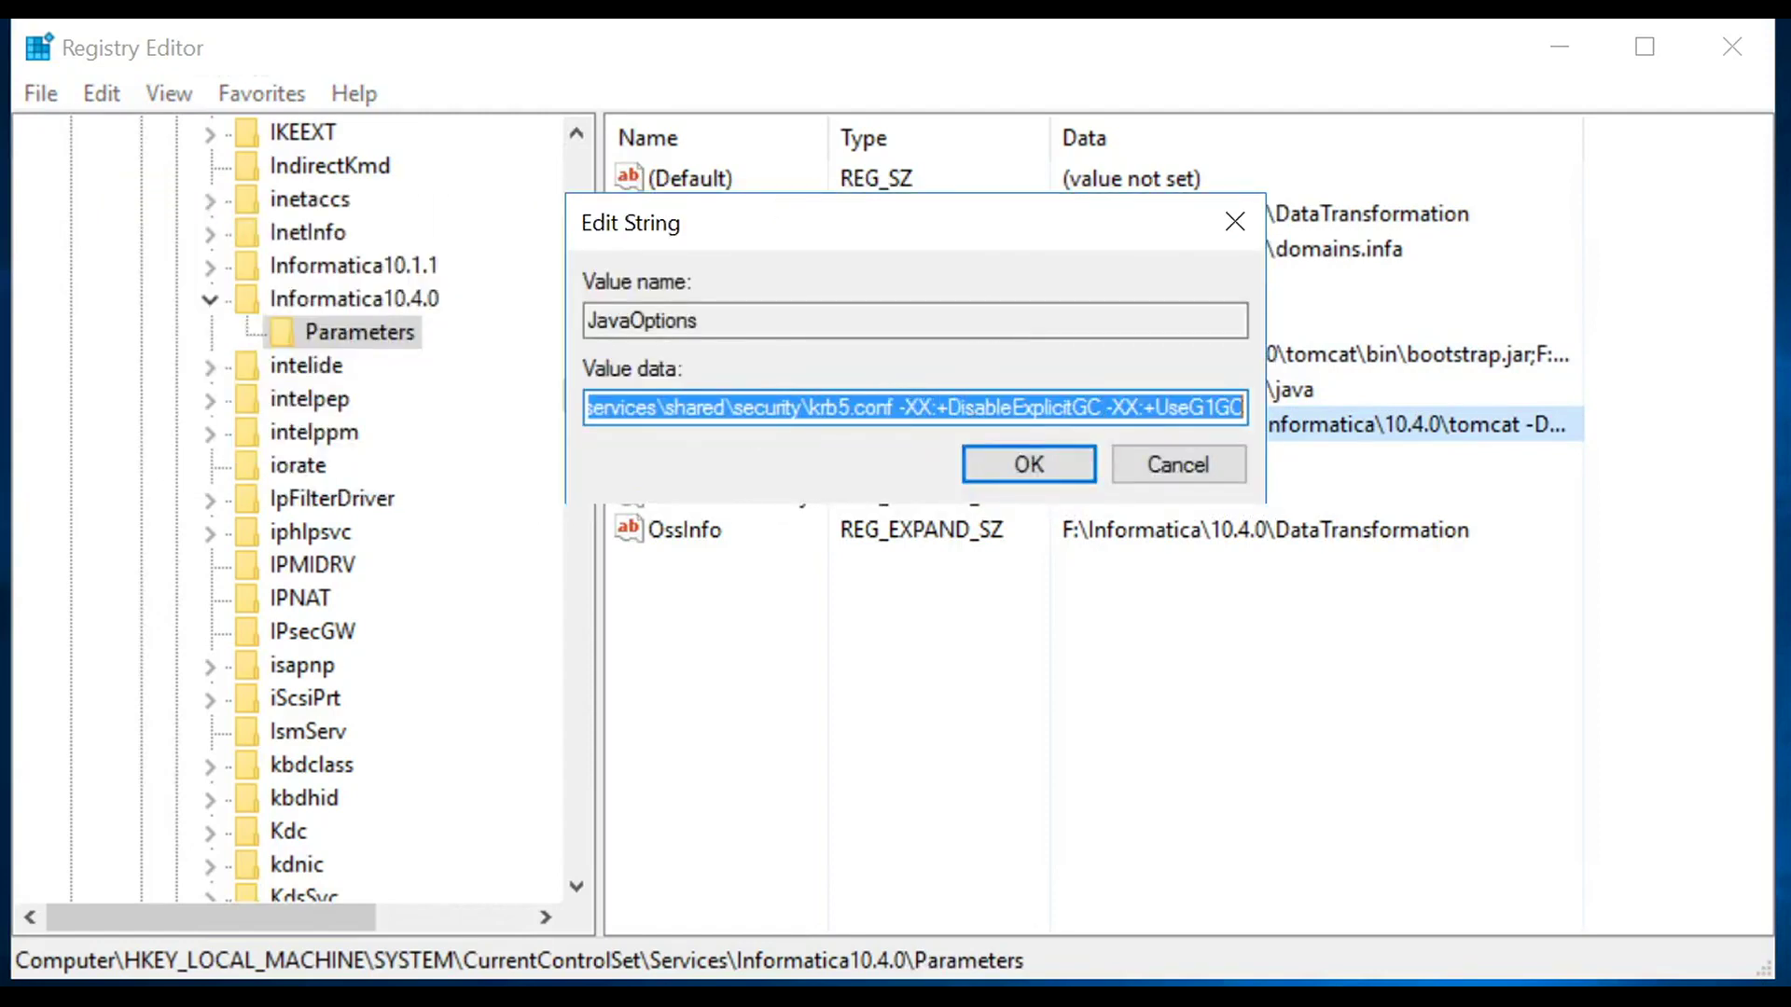
left_click(1003, 408)
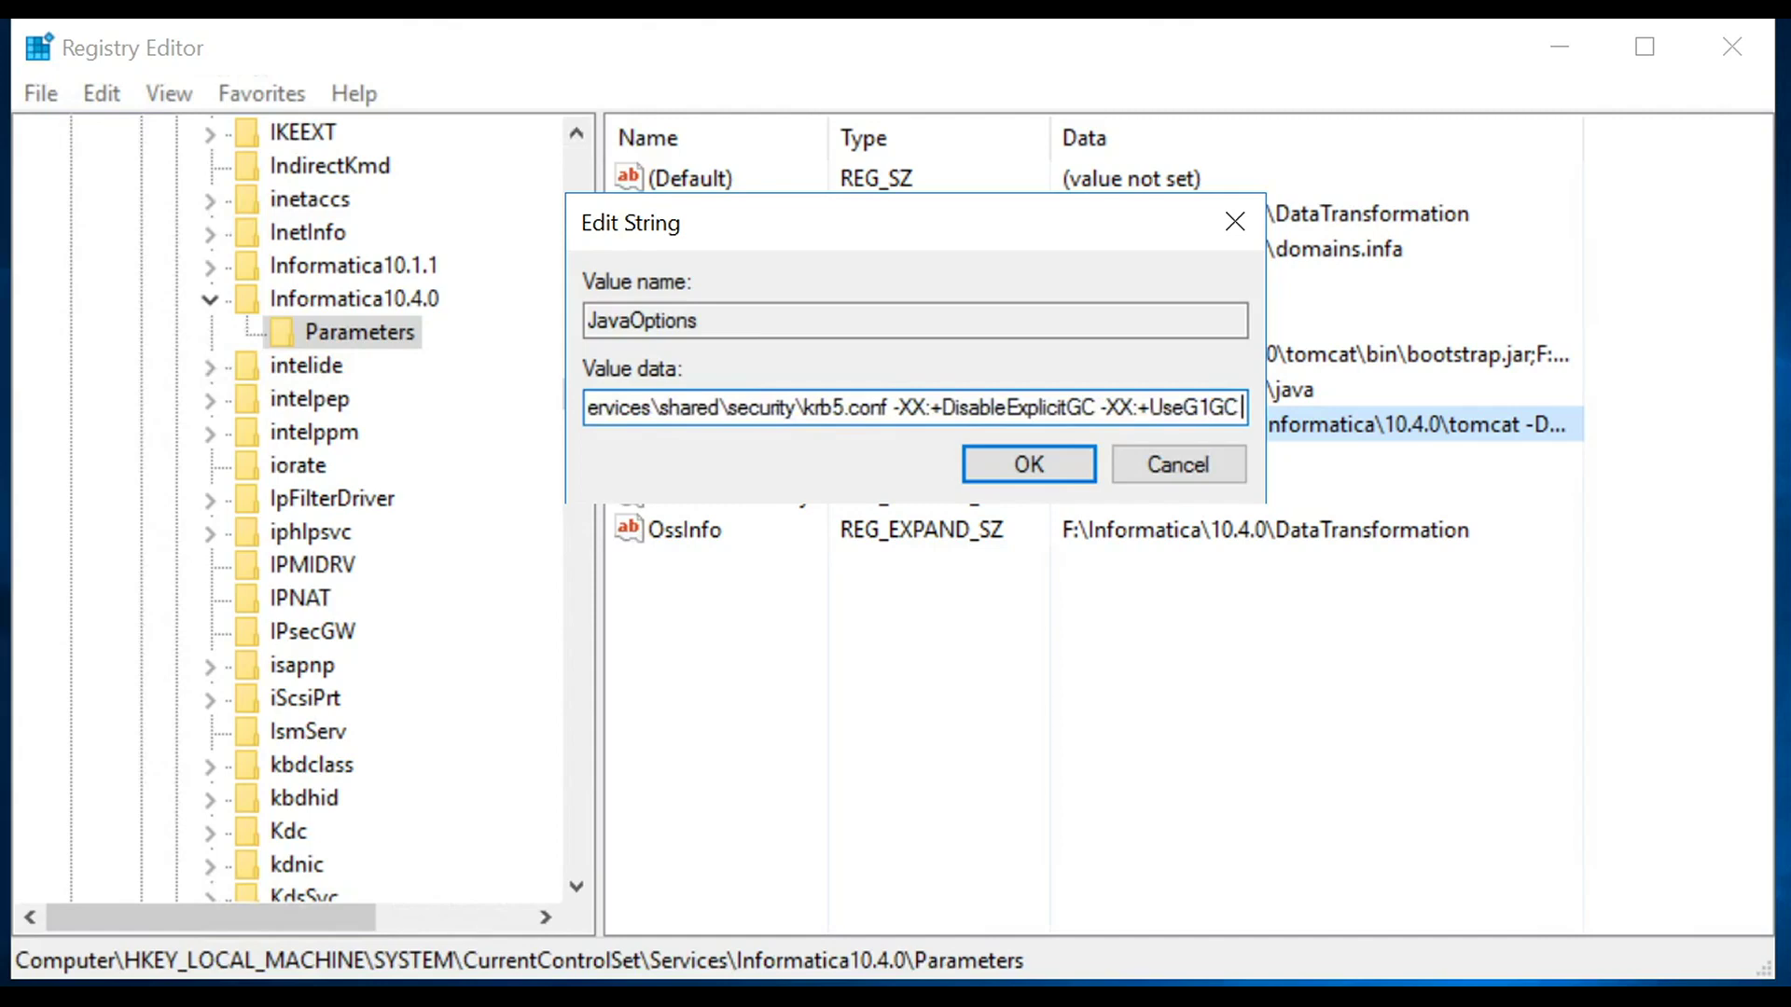
type("-Dinfa.masterUpdateTimeInterval=25000")
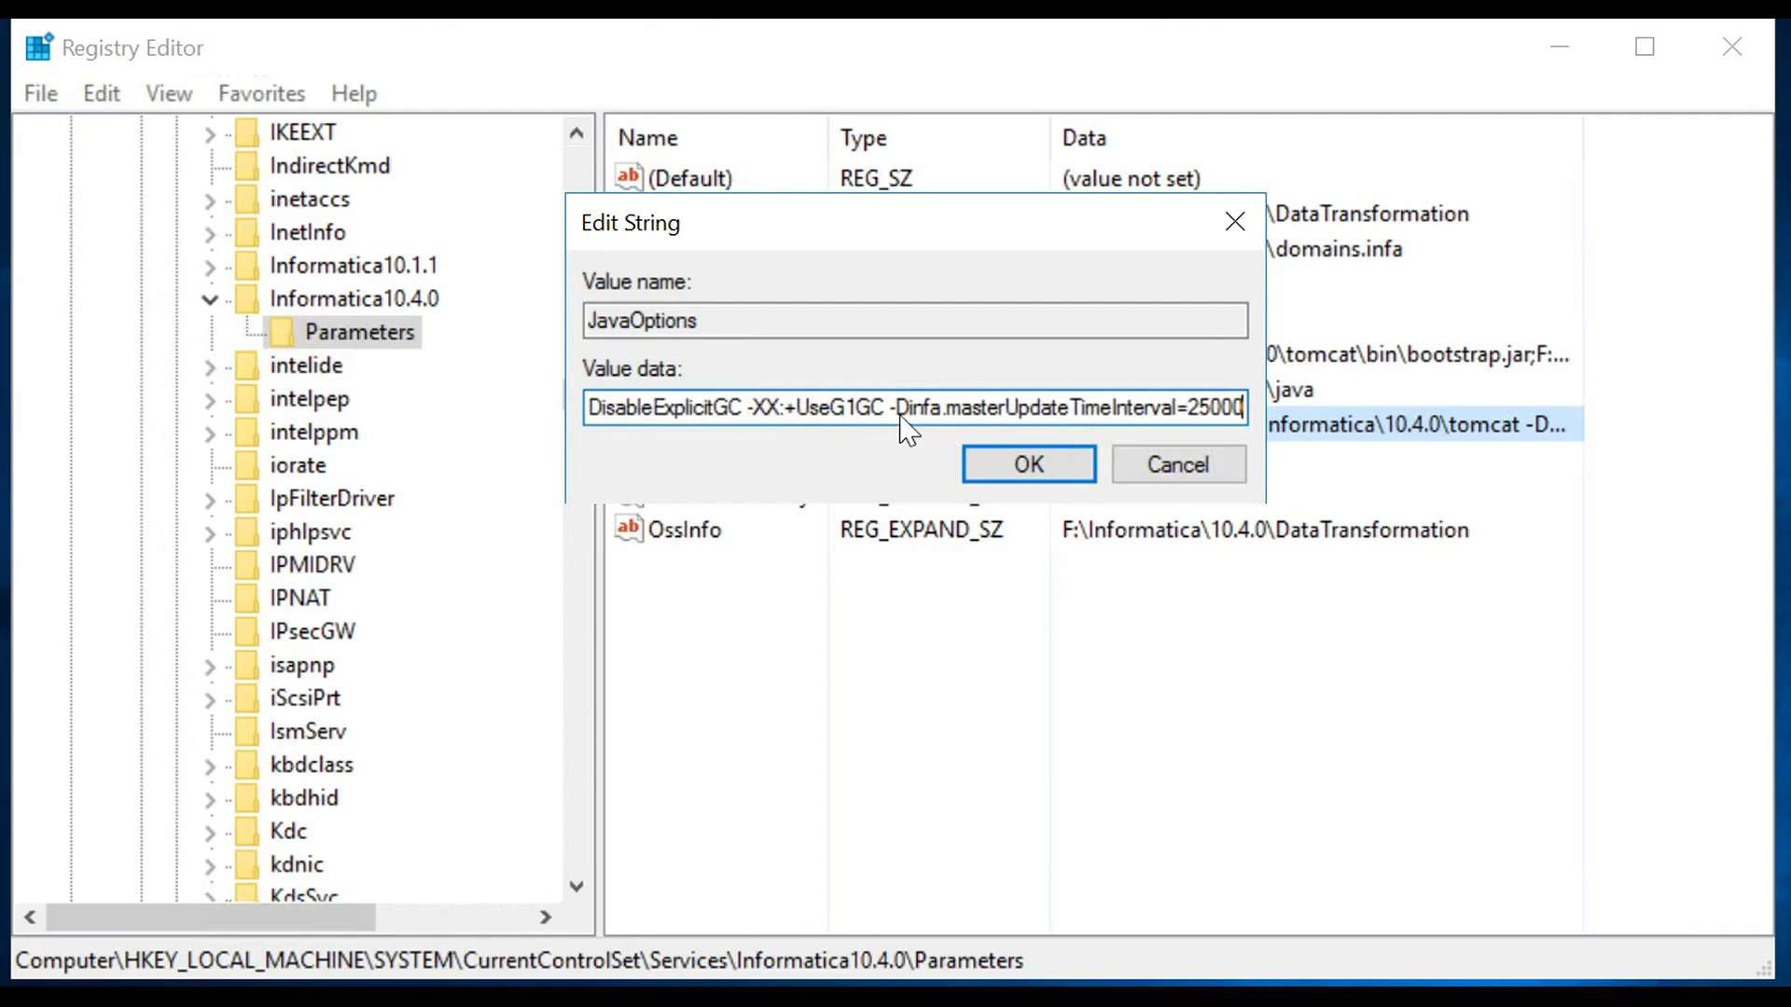
left_click_drag(885, 406, 1250, 415)
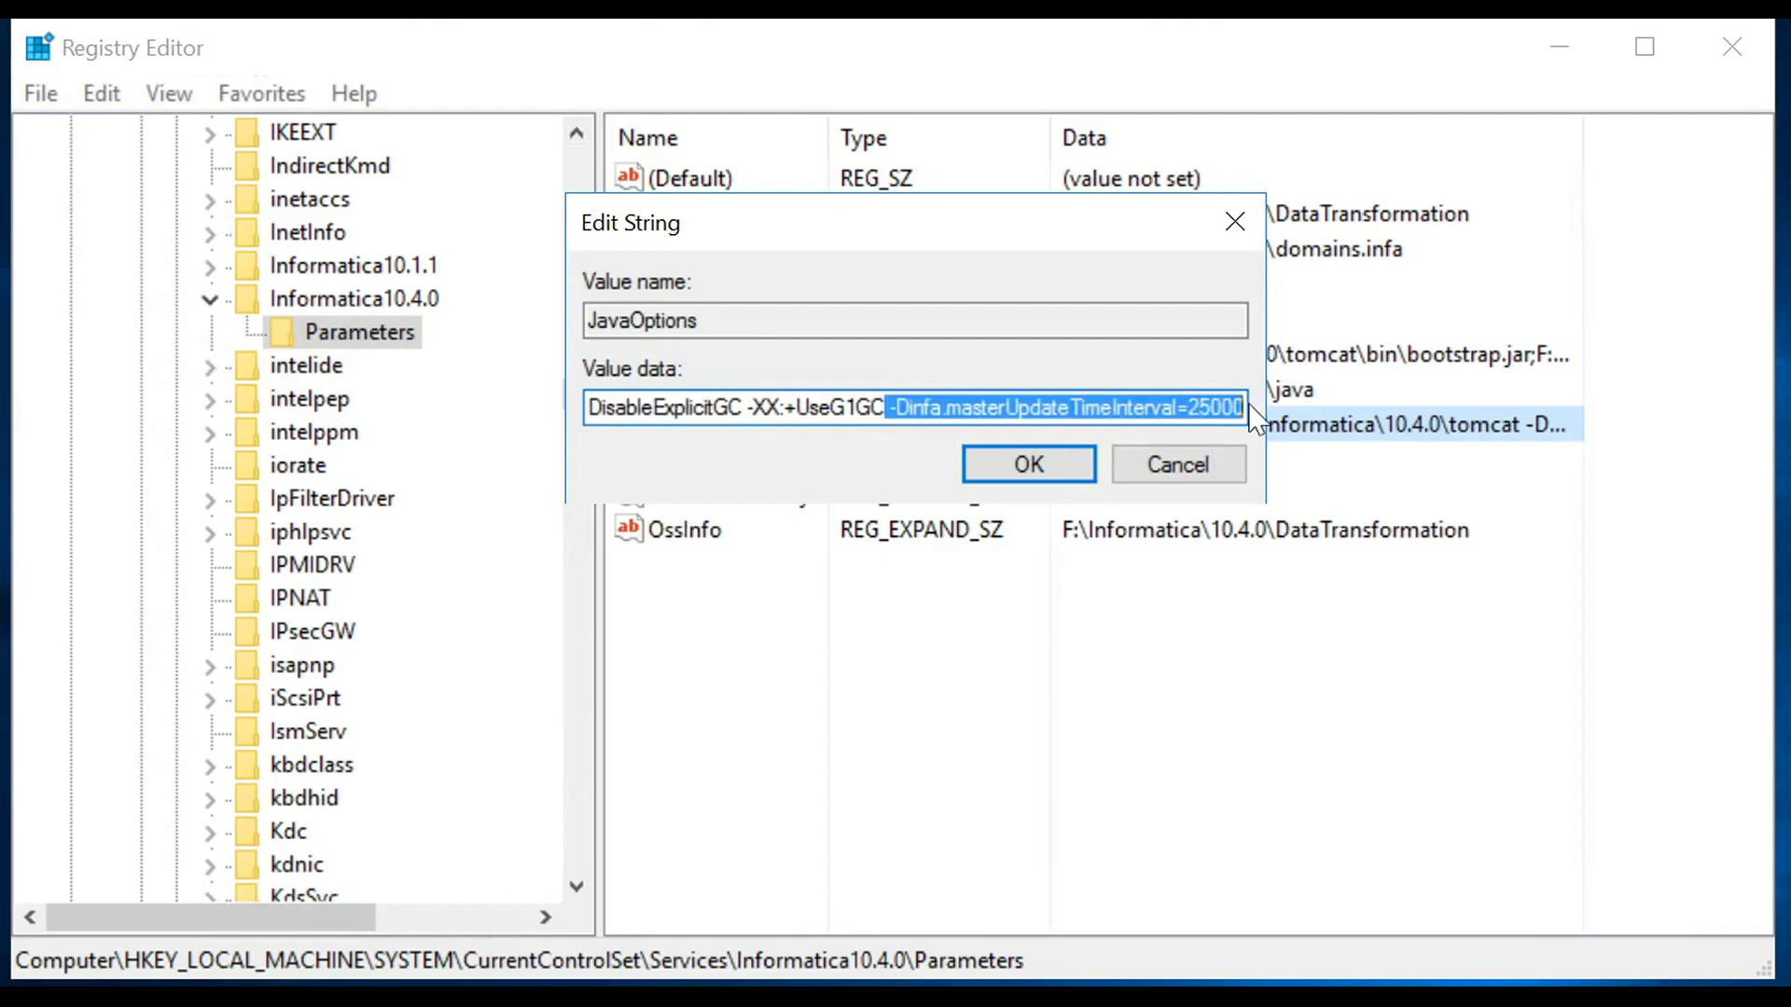
left_click(1019, 474)
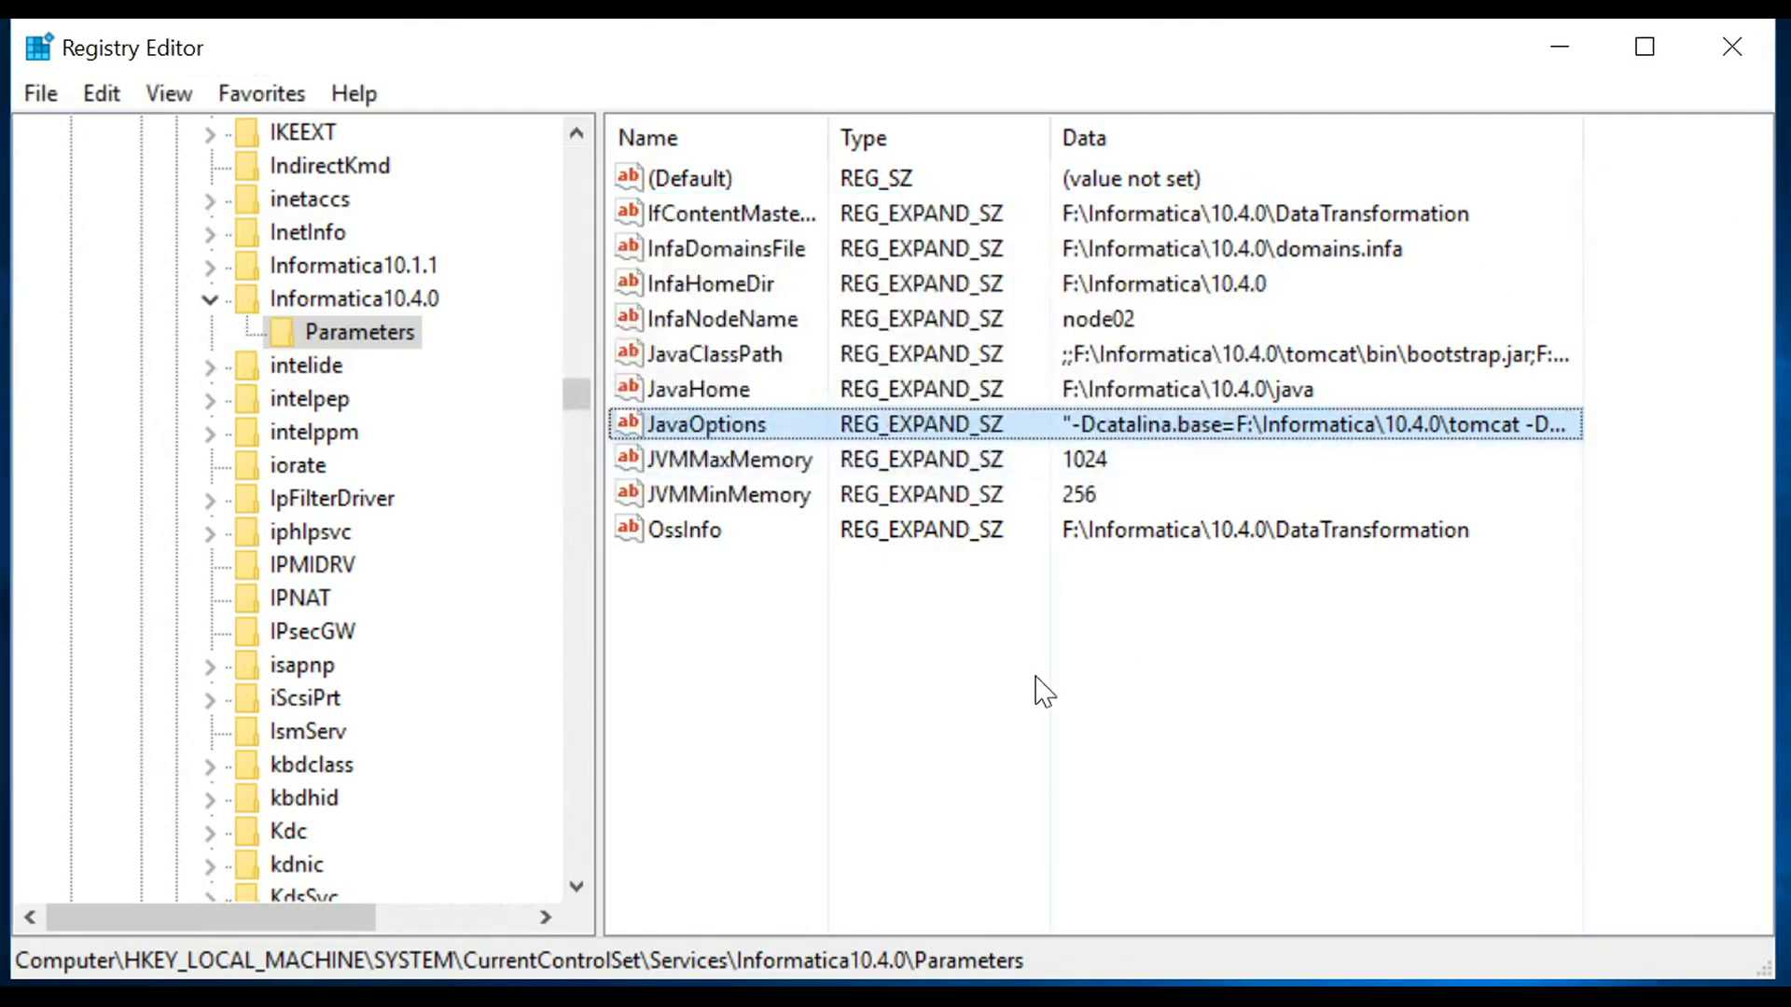